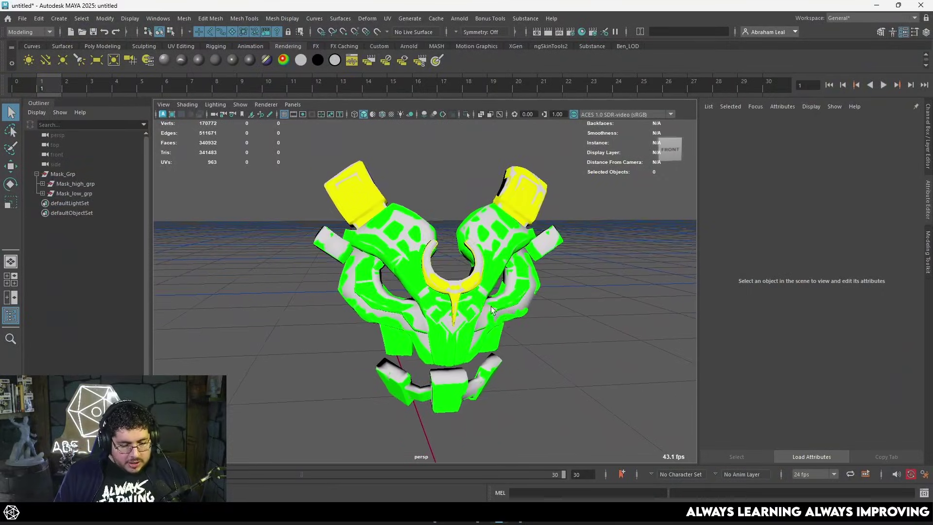
# - Expand Mask_high_grp and Mask_low_grp in the scene hierarchy and review the high-poly and low-poly parts they contain
pyautogui.keyDown('alt'); pyautogui.moveTo(529, 300); pyautogui.dragTo(582, 300); pyautogui.keyUp('alt')
pyautogui.keyDown('alt'); pyautogui.moveTo(583, 300); pyautogui.dragTo(422, 300, button='right'); pyautogui.keyUp('alt')
pyautogui.keyDown('alt'); pyautogui.moveTo(422, 299); pyautogui.dragTo(441, 304); pyautogui.keyUp('alt')
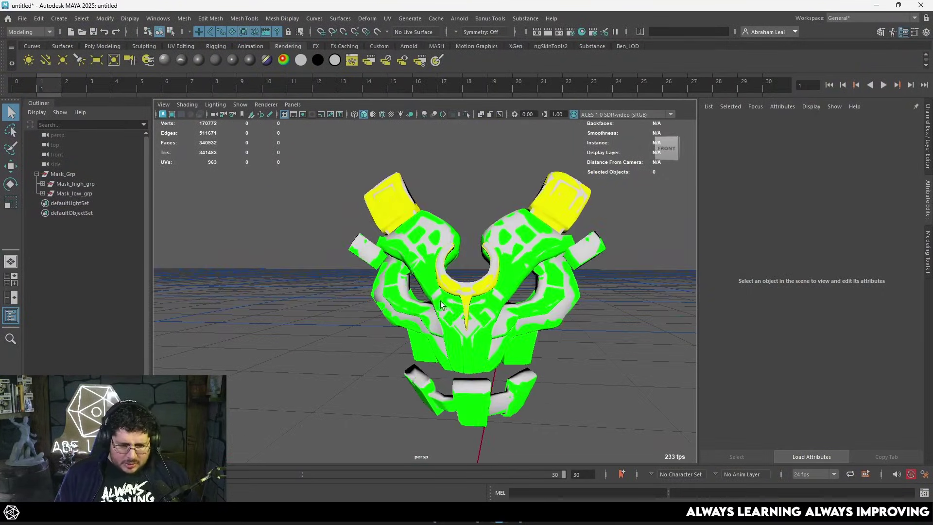
pyautogui.click(43, 184)
pyautogui.click(43, 281)
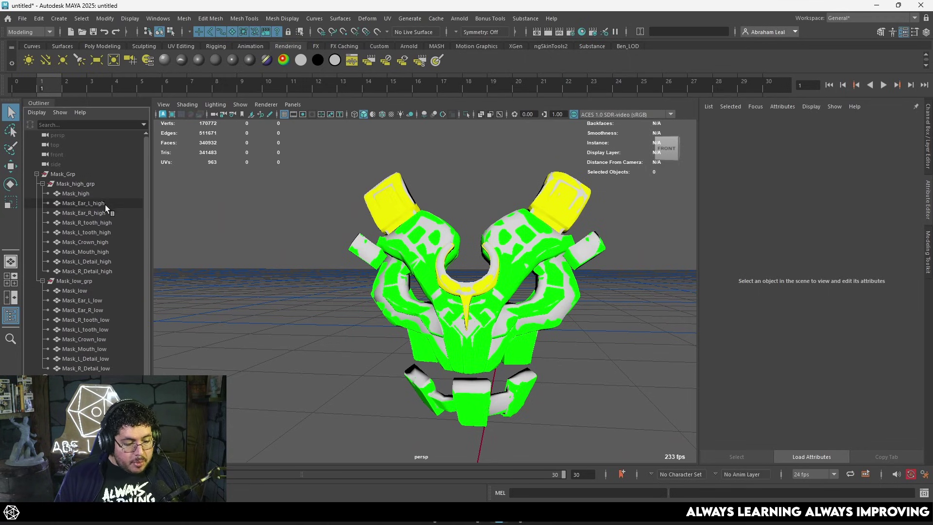
pyautogui.scroll(-2, 299, 249)
pyautogui.scroll(4, 308, 252)
pyautogui.scroll(-4, 308, 252)
pyautogui.scroll(2, 307, 262)
pyautogui.keyDown('alt'); pyautogui.moveTo(308, 266); pyautogui.dragTo(404, 314); pyautogui.keyUp('alt')
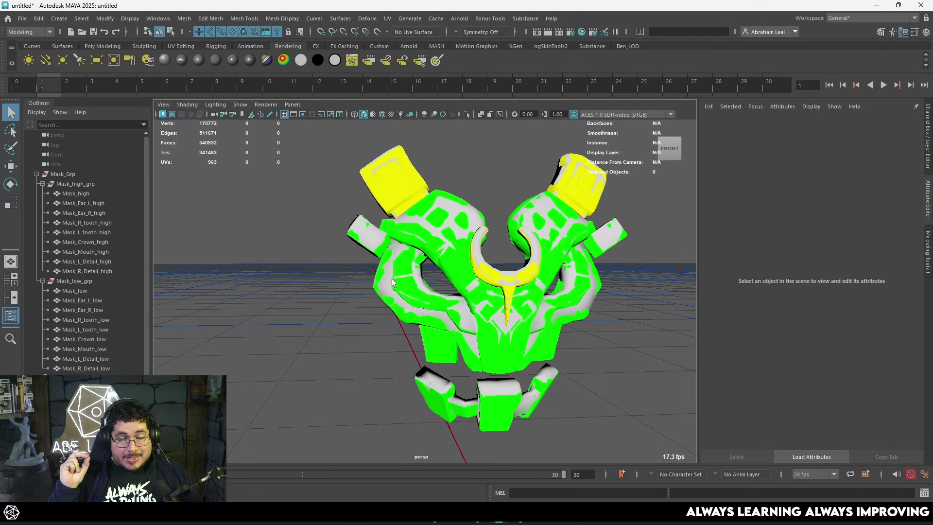
# - Hide Mask_high_grp and match the low-poly main mask, ear and tooth pieces to their object names
pyautogui.keyDown('alt'); pyautogui.moveTo(474, 187); pyautogui.dragTo(532, 187); pyautogui.keyUp('alt')
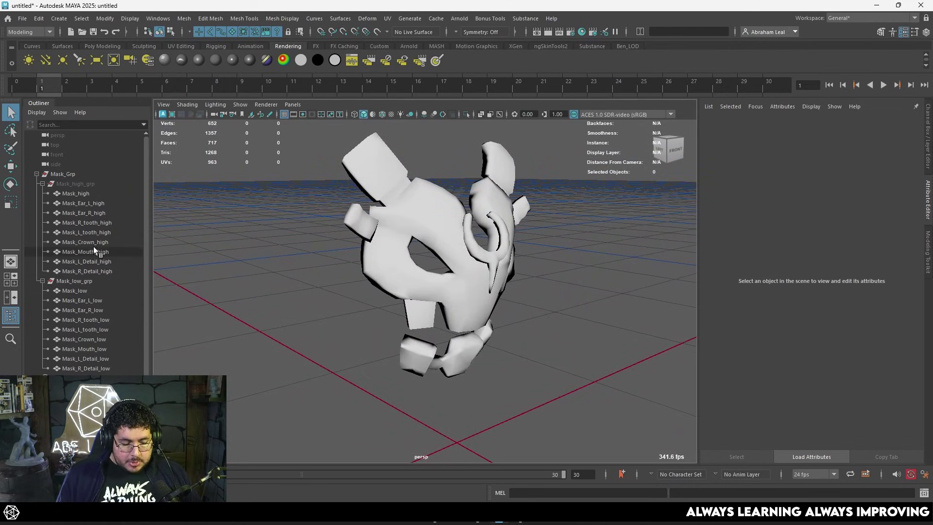
pyautogui.click(71, 194)
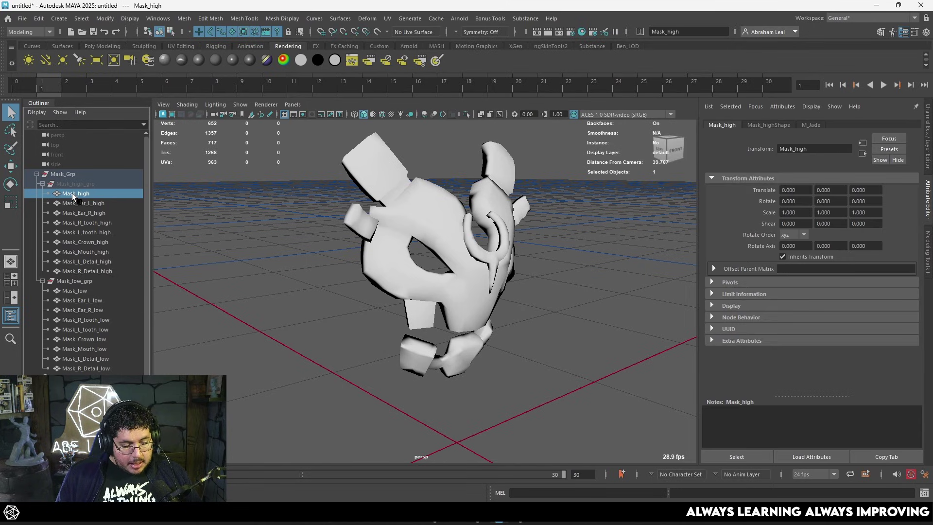
pyautogui.click(83, 290)
pyautogui.click(88, 301)
pyautogui.click(89, 310)
pyautogui.click(90, 320)
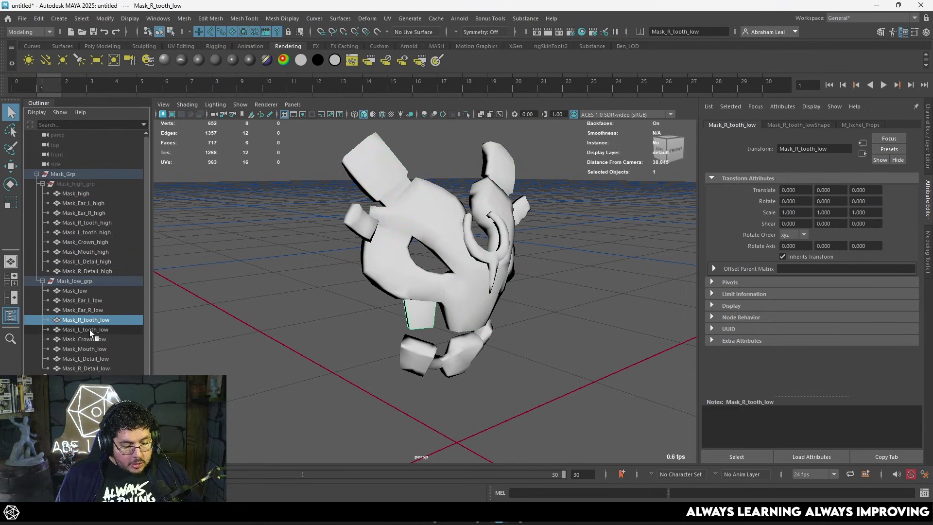
pyautogui.click(89, 329)
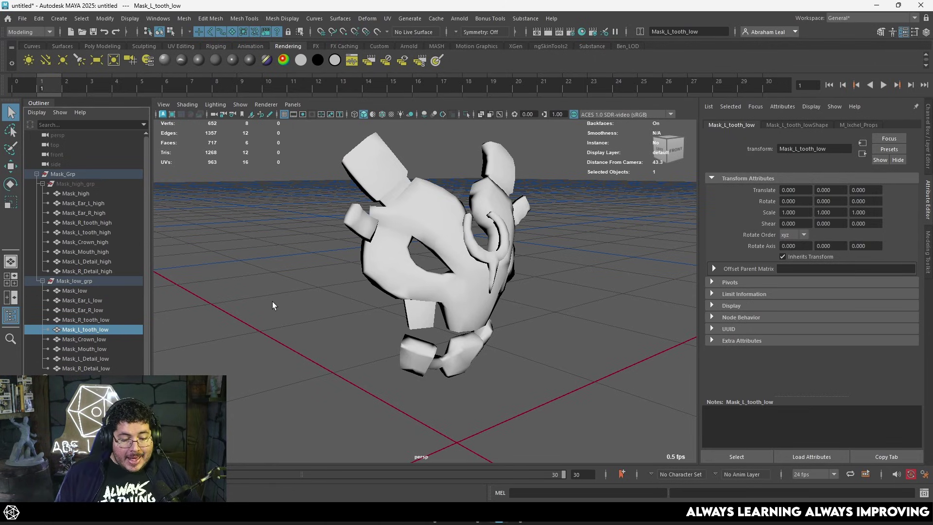
pyautogui.keyDown('alt'); pyautogui.moveTo(320, 346); pyautogui.dragTo(289, 325); pyautogui.keyUp('alt')
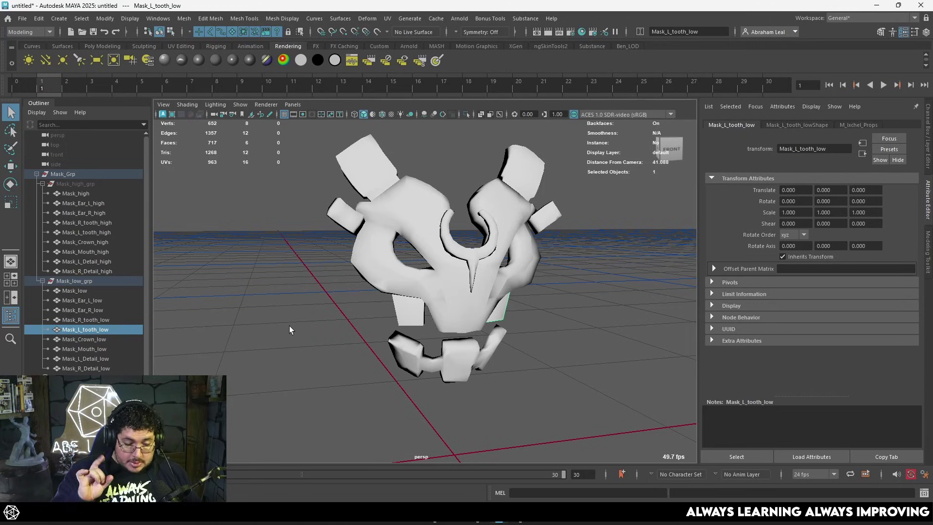
pyautogui.click(318, 328)
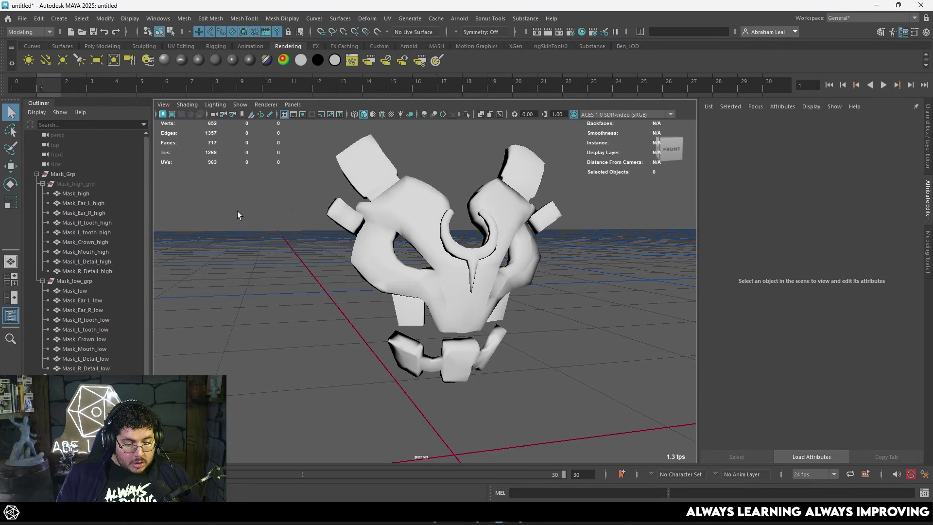
# - Hide Mask_low_grp and show Mask_high_grp so only the high-poly mask is displayed
pyautogui.click(110, 282)
pyautogui.hotkey('ctrl', 'h')
pyautogui.click(92, 185)
pyautogui.hotkey('ctrl', 'h')
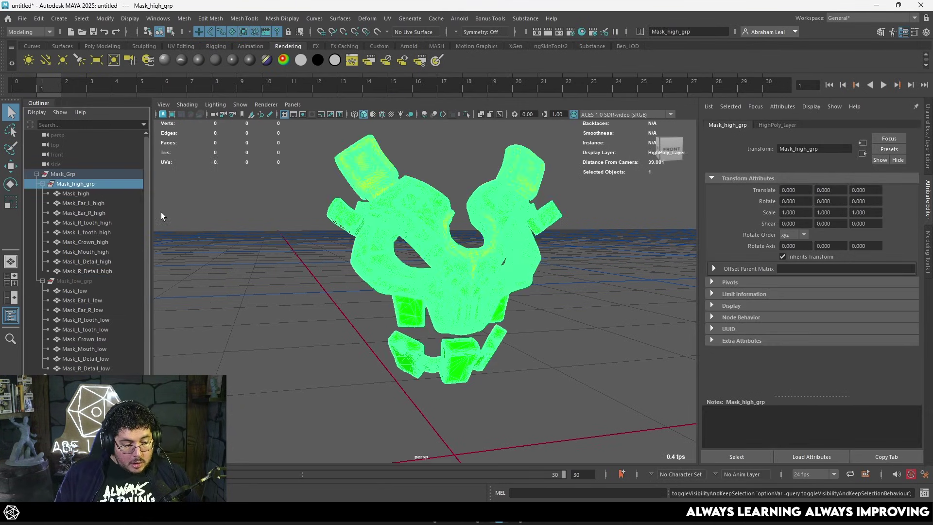
# - Examine the green and yellow parts of the high-poly mask from several angles, including a close view of the crown
pyautogui.click(302, 258)
pyautogui.moveTo(301, 258)
pyautogui.keyDown('alt'); pyautogui.mouseDown()
pyautogui.moveTo(341, 285)
pyautogui.moveTo(342, 259)
pyautogui.mouseUp(); pyautogui.keyUp('alt')
pyautogui.keyDown('alt'); pyautogui.moveTo(341, 258); pyautogui.dragTo(375, 266, button='right'); pyautogui.keyUp('alt')
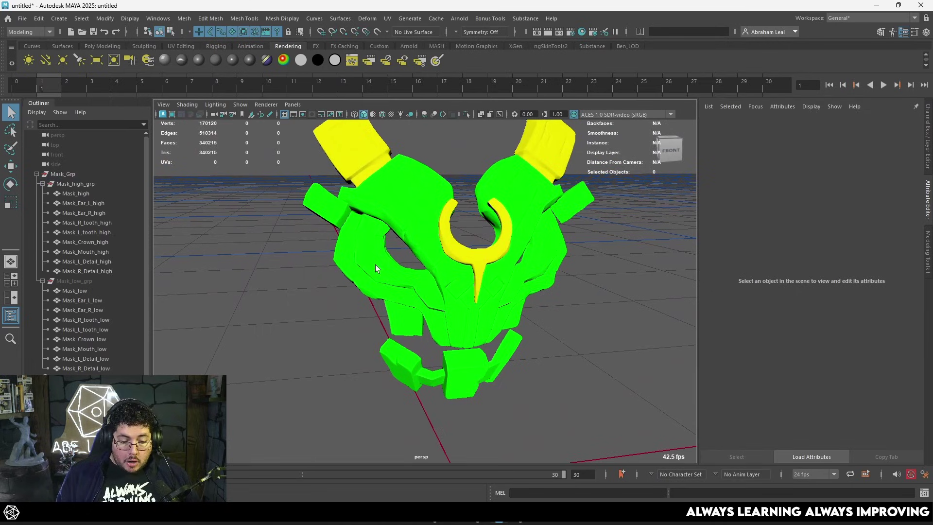
pyautogui.keyDown('alt'); pyautogui.moveTo(375, 268); pyautogui.dragTo(403, 279, button='middle'); pyautogui.keyUp('alt')
pyautogui.keyDown('alt'); pyautogui.moveTo(403, 279); pyautogui.dragTo(364, 270, button='right'); pyautogui.keyUp('alt')
pyautogui.keyDown('alt'); pyautogui.moveTo(364, 271); pyautogui.dragTo(377, 271); pyautogui.keyUp('alt')
pyautogui.keyDown('alt'); pyautogui.moveTo(377, 271); pyautogui.dragTo(408, 276, button='right'); pyautogui.keyUp('alt')
pyautogui.keyDown('alt'); pyautogui.moveTo(408, 277); pyautogui.dragTo(387, 277); pyautogui.keyUp('alt')
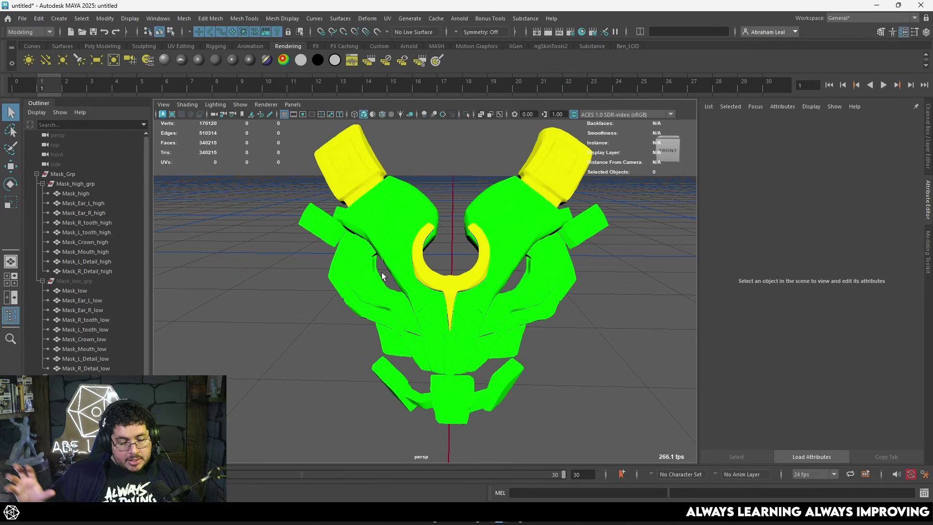
pyautogui.keyDown('alt'); pyautogui.moveTo(381, 276); pyautogui.dragTo(415, 239, button='right'); pyautogui.keyUp('alt')
pyautogui.keyDown('alt'); pyautogui.moveTo(414, 239); pyautogui.dragTo(514, 227); pyautogui.keyUp('alt')
pyautogui.keyDown('alt'); pyautogui.moveTo(514, 227); pyautogui.dragTo(437, 301, button='middle'); pyautogui.keyUp('alt')
pyautogui.keyDown('alt'); pyautogui.moveTo(437, 301); pyautogui.dragTo(474, 300, button='right'); pyautogui.keyUp('alt')
pyautogui.keyDown('alt'); pyautogui.moveTo(474, 301); pyautogui.dragTo(440, 297); pyautogui.keyUp('alt')
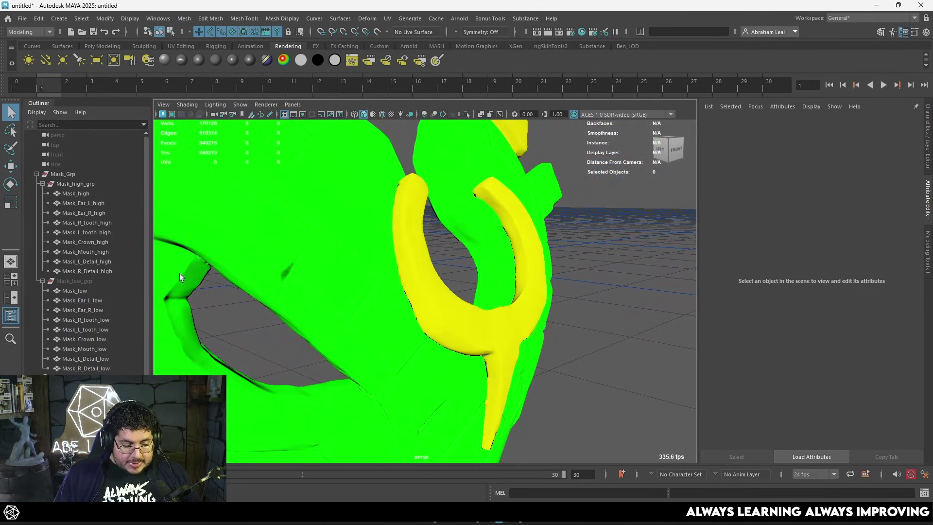
# - Select Mask_low and compare the crown area and overall front of the displayed high-poly mask
pyautogui.click(84, 289)
pyautogui.keyDown('alt'); pyautogui.moveTo(360, 272); pyautogui.dragTo(379, 148); pyautogui.keyUp('alt')
pyautogui.keyDown('alt'); pyautogui.moveTo(380, 147); pyautogui.dragTo(279, 188, button='right'); pyautogui.keyUp('alt')
pyautogui.keyDown('alt'); pyautogui.moveTo(279, 187); pyautogui.dragTo(435, 279); pyautogui.keyUp('alt')
pyautogui.moveTo(435, 279)
pyautogui.keyDown('alt'); pyautogui.mouseDown(button='right')
pyautogui.moveTo(383, 277)
pyautogui.moveTo(419, 278)
pyautogui.mouseUp(button='right'); pyautogui.keyUp('alt')
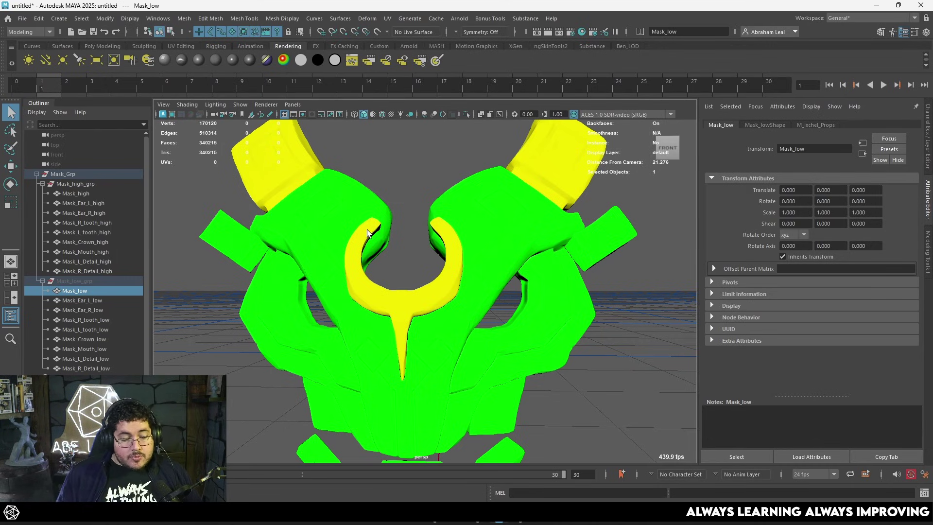
pyautogui.keyDown('alt'); pyautogui.moveTo(367, 229); pyautogui.dragTo(414, 246); pyautogui.keyUp('alt')
pyautogui.keyDown('alt'); pyautogui.moveTo(415, 246); pyautogui.dragTo(383, 236, button='right'); pyautogui.keyUp('alt')
pyautogui.keyDown('alt'); pyautogui.moveTo(404, 233); pyautogui.dragTo(406, 219); pyautogui.keyUp('alt')
pyautogui.moveTo(406, 219)
pyautogui.keyDown('alt'); pyautogui.mouseDown(button='right')
pyautogui.moveTo(393, 216)
pyautogui.moveTo(402, 214)
pyautogui.mouseUp(button='right'); pyautogui.keyUp('alt')
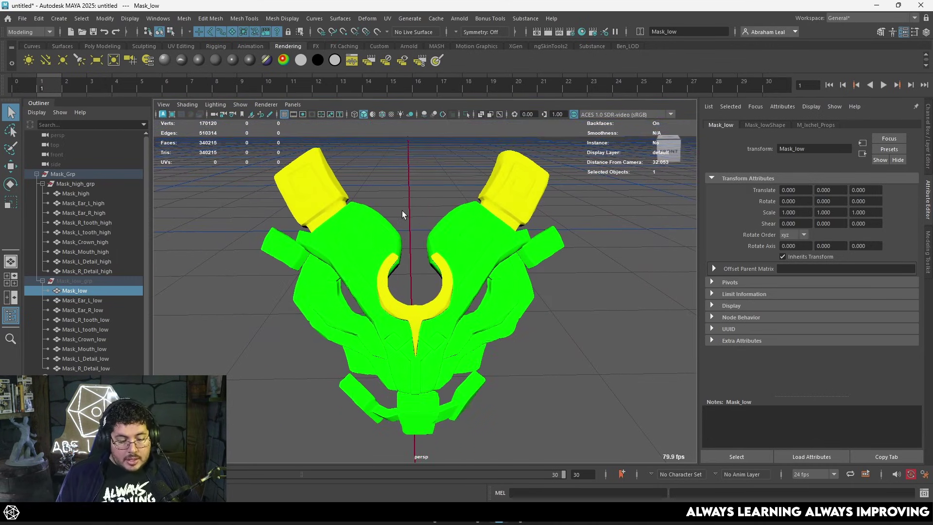
# - Check the materials assigned to the high-poly ears, mouth and main mask, viewing the M_Jade and M_Gold attributes
pyautogui.click(413, 199)
pyautogui.click(313, 186)
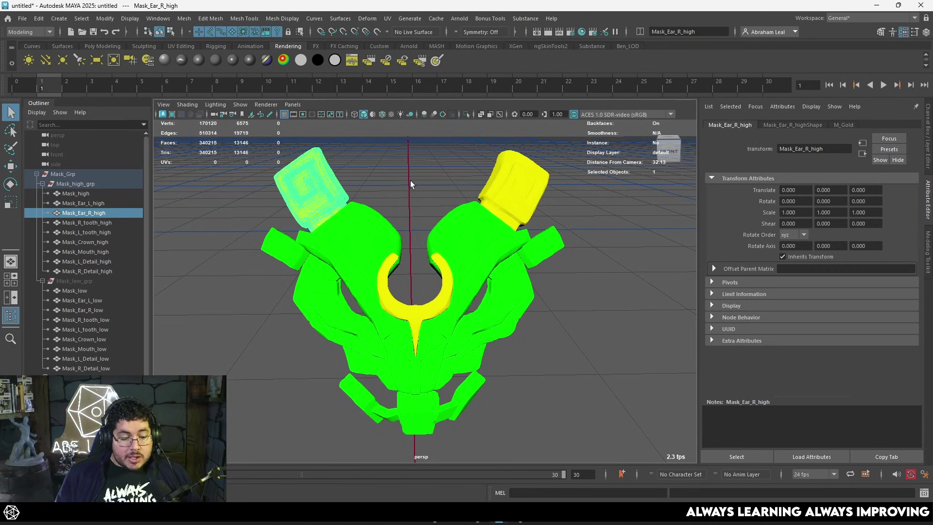
pyautogui.click(411, 183)
pyautogui.click(383, 241)
pyautogui.keyDown('alt'); pyautogui.moveTo(383, 241); pyautogui.dragTo(340, 299); pyautogui.keyUp('alt')
pyautogui.click(245, 248)
pyautogui.click(345, 348)
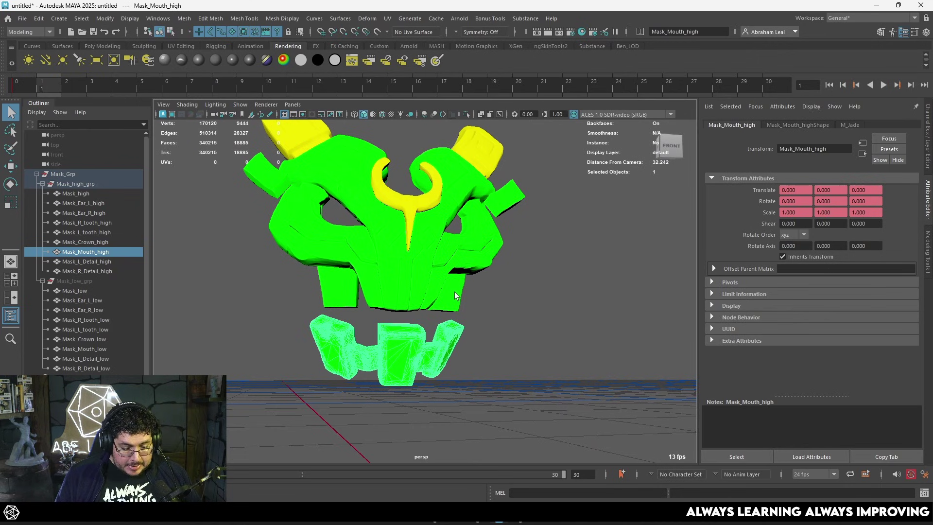
pyautogui.keyDown('alt'); pyautogui.moveTo(458, 285); pyautogui.dragTo(456, 300); pyautogui.keyUp('alt')
pyautogui.click(427, 274)
pyautogui.click(811, 124)
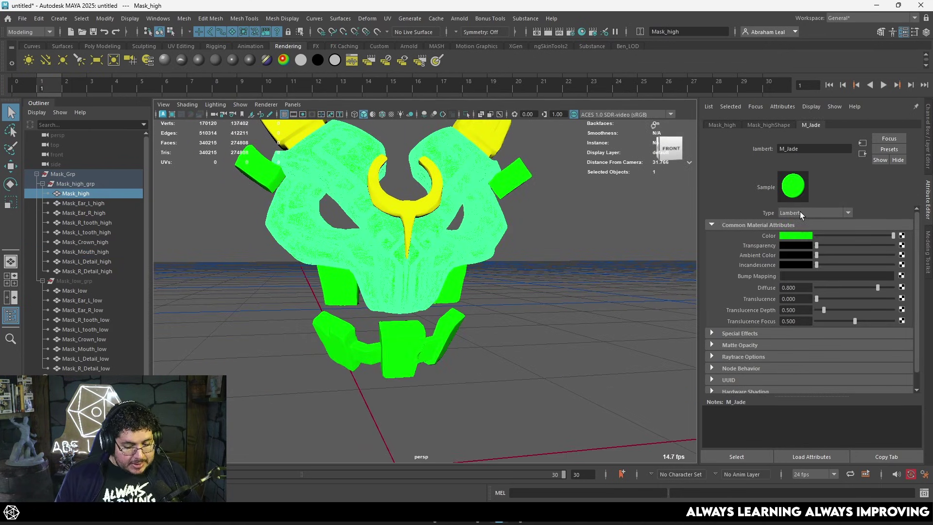
pyautogui.keyDown('alt'); pyautogui.moveTo(527, 193); pyautogui.dragTo(541, 280, button='middle'); pyautogui.keyUp('alt')
pyautogui.click(507, 207)
pyautogui.keyDown('alt'); pyautogui.moveTo(554, 215); pyautogui.dragTo(529, 235); pyautogui.keyUp('alt')
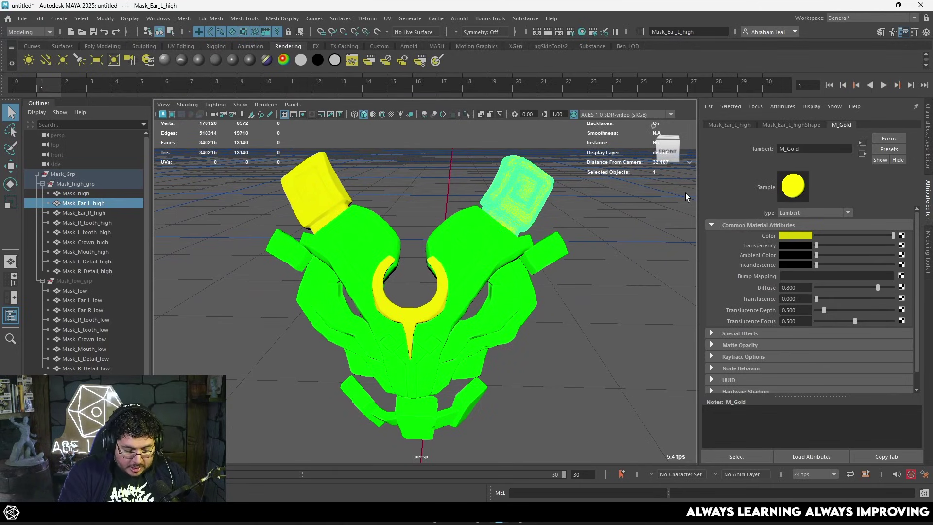
pyautogui.click(355, 184)
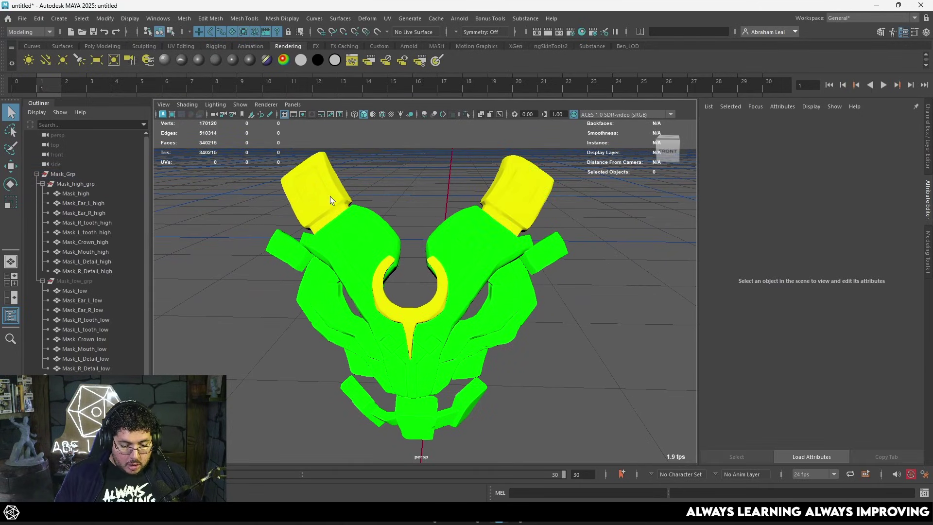
# - Export Mask_high_grp with all its high-poly parts as an FBX named Mask_High into the desktop's Mask_Bakes folder
pyautogui.click(105, 183)
pyautogui.keyDown('shift'); pyautogui.click(106, 269); pyautogui.keyUp('shift')
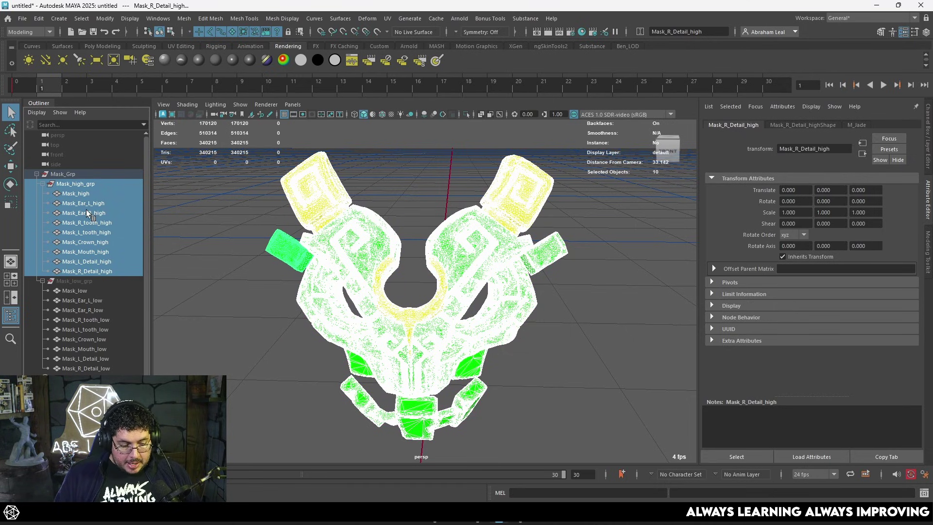
pyautogui.click(22, 19)
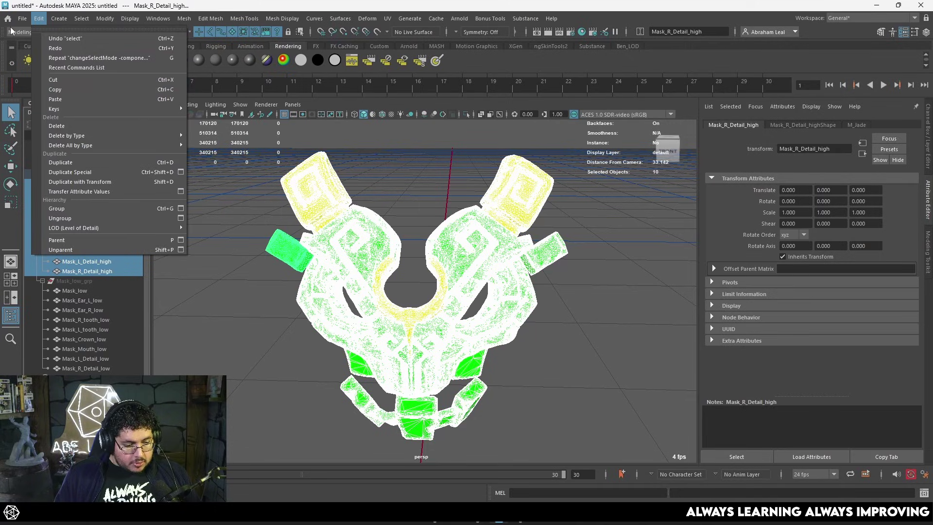
pyautogui.click(53, 147)
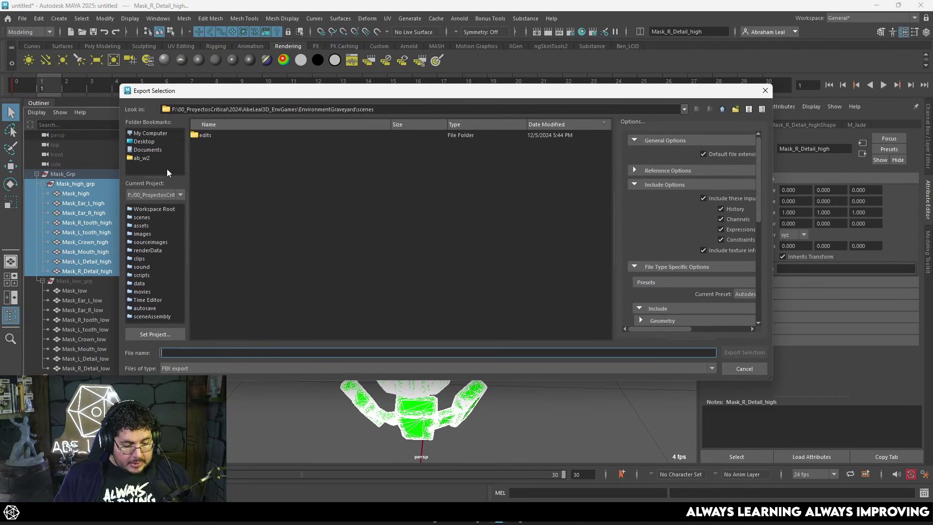
pyautogui.click(213, 145)
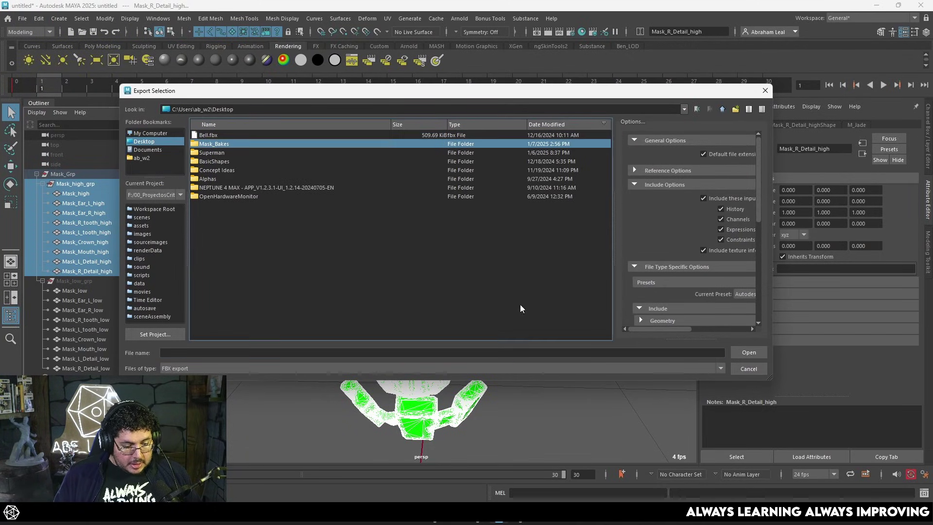
pyautogui.click(738, 353)
pyautogui.click(504, 351)
pyautogui.write('Mask')
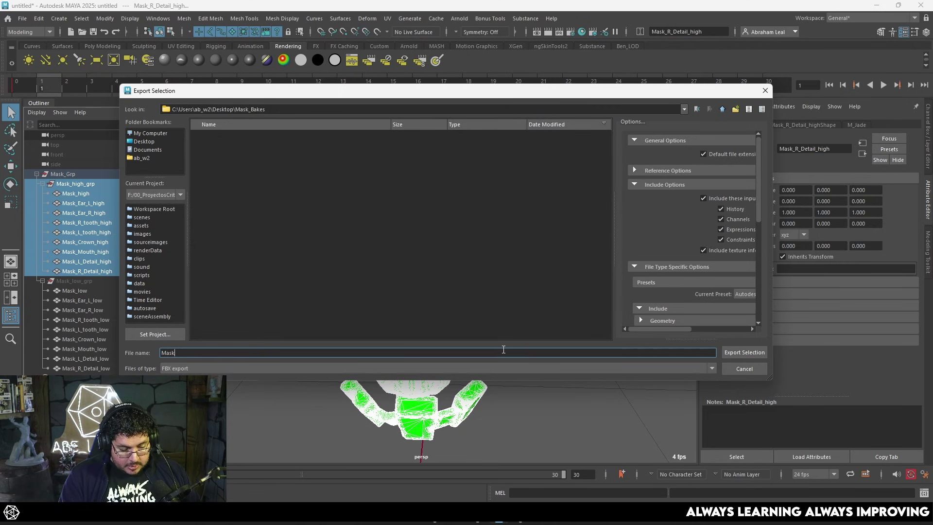
pyautogui.write('_Hih')
pyautogui.press('Return')
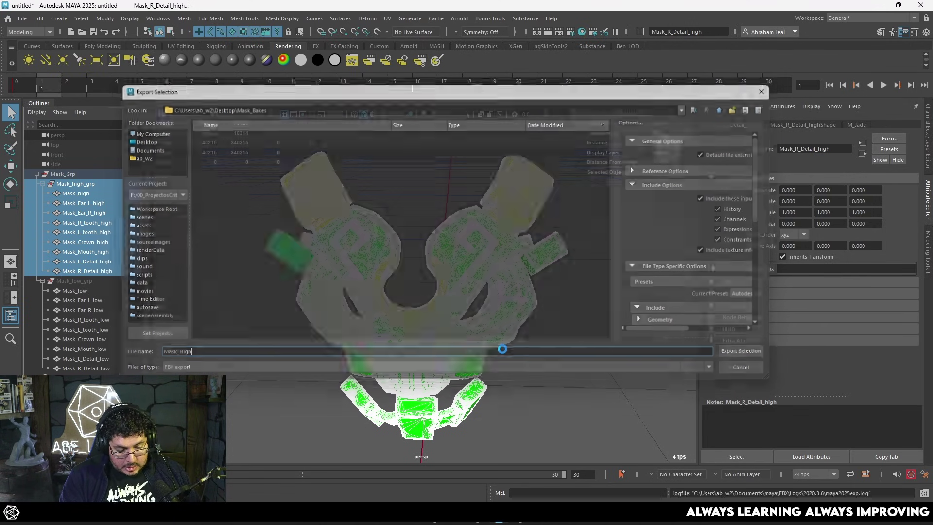
# - Export Mask_low_grp with all its low-poly parts as Mask_low.fbx into the same Mask_Bakes folder
pyautogui.click(85, 291)
pyautogui.keyDown('shift'); pyautogui.click(91, 367); pyautogui.keyUp('shift')
pyautogui.press('g')
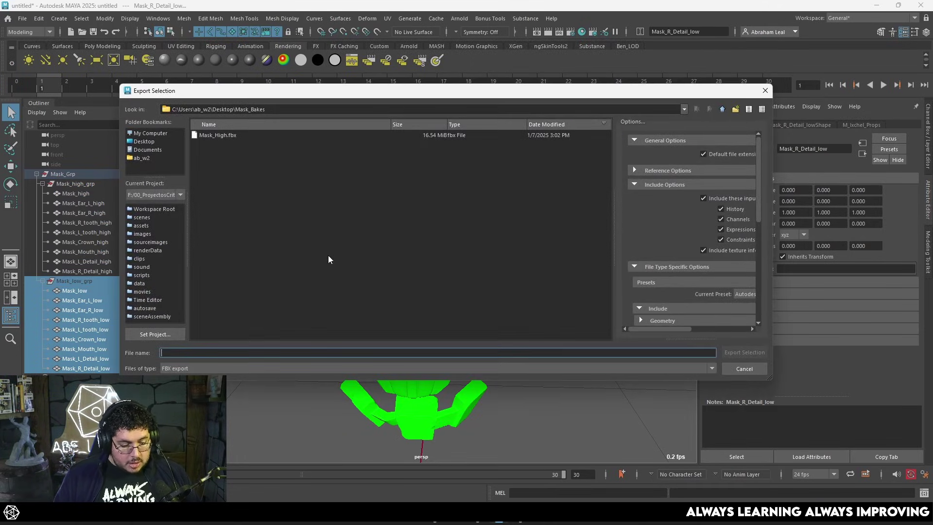
pyautogui.click(230, 136)
pyautogui.click(201, 352)
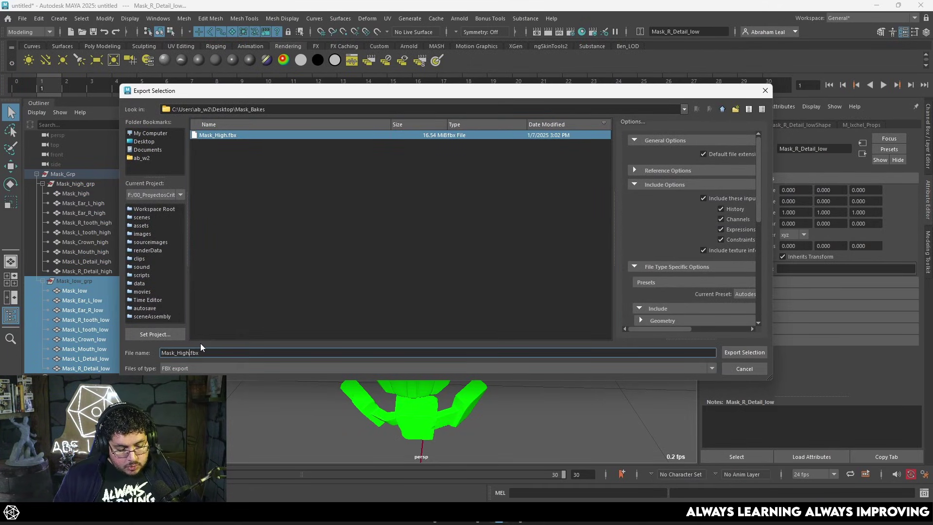
pyautogui.press('Left')
pyautogui.press('Left')
pyautogui.press('Left')
pyautogui.press('Left')
pyautogui.press('BackSpace')
pyautogui.press('BackSpace')
pyautogui.press('BackSpace')
pyautogui.press('BackSpace')
pyautogui.write('Low')
pyautogui.press('Return')
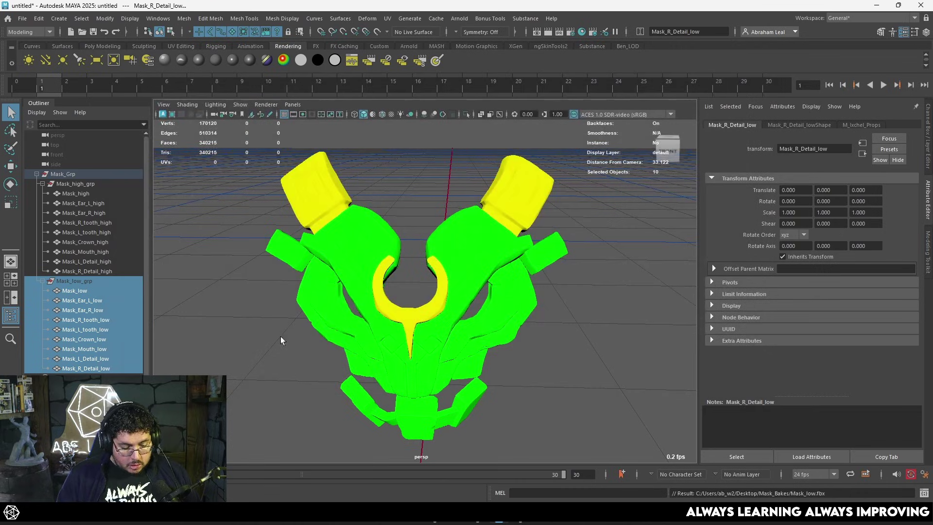
pyautogui.click(250, 299)
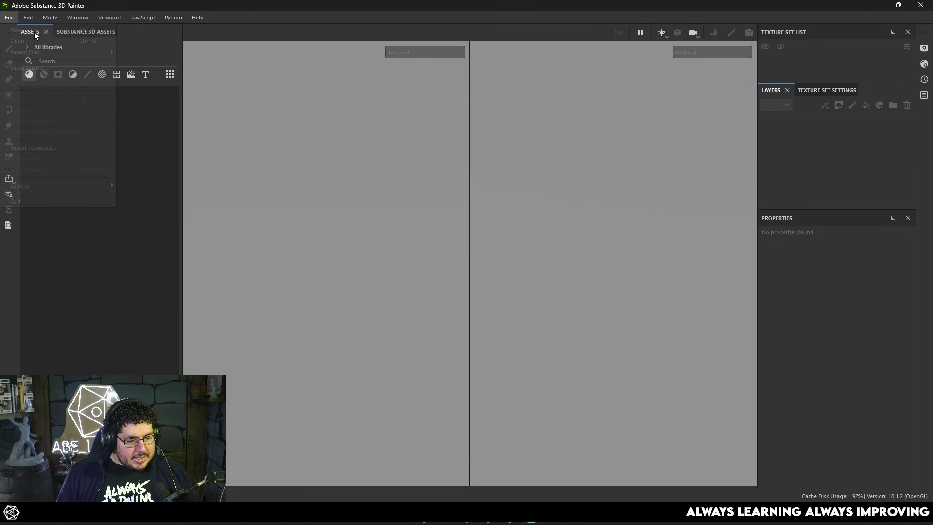
# - Create a new Substance 3D Painter project from Mask_low.fbx in the desktop's Mask_Bakes folder, with a document resolution of 2048
pyautogui.click(9, 17)
pyautogui.moveTo(22, 24)
pyautogui.click(20, 29)
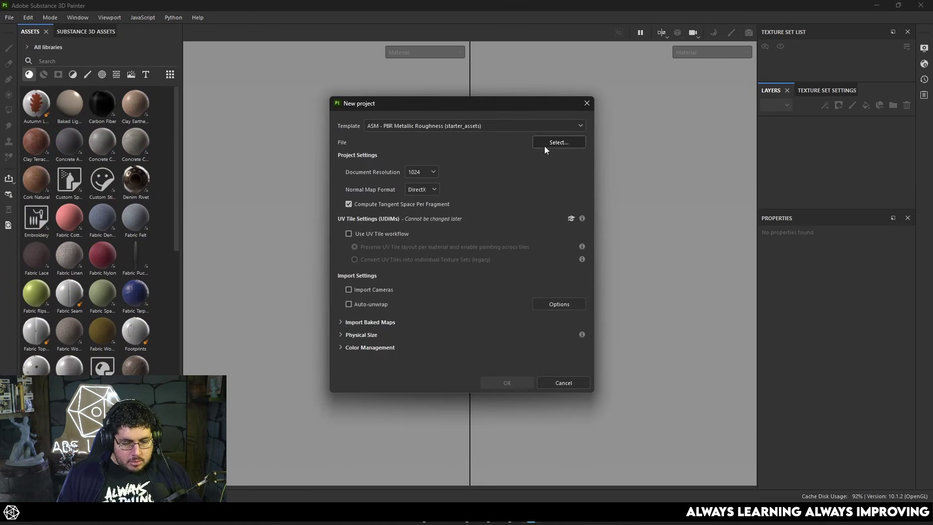
pyautogui.click(545, 143)
pyautogui.click(372, 207)
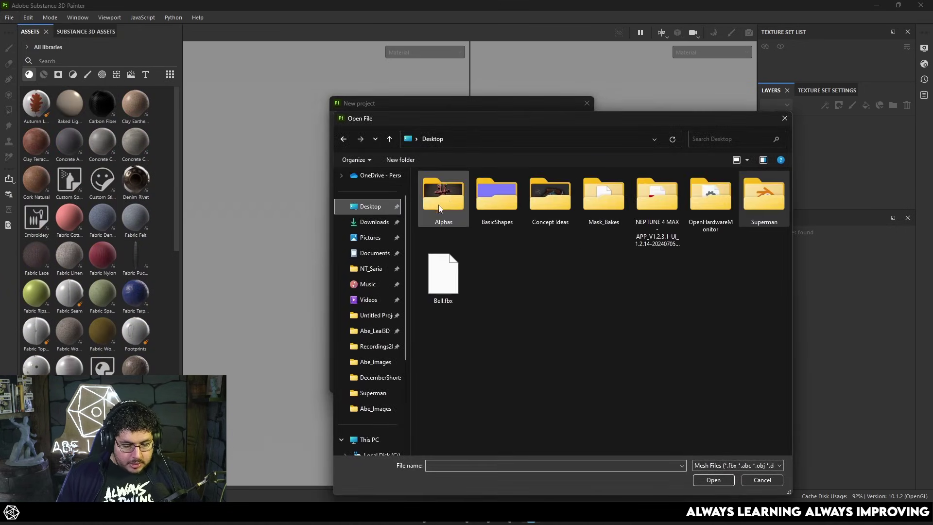
pyautogui.doubleClick(614, 208)
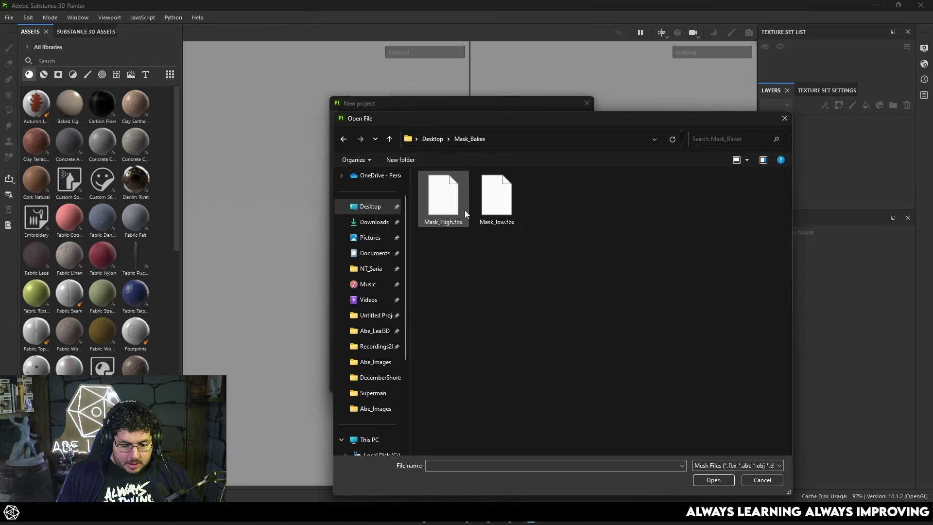
pyautogui.click(498, 213)
pyautogui.click(703, 480)
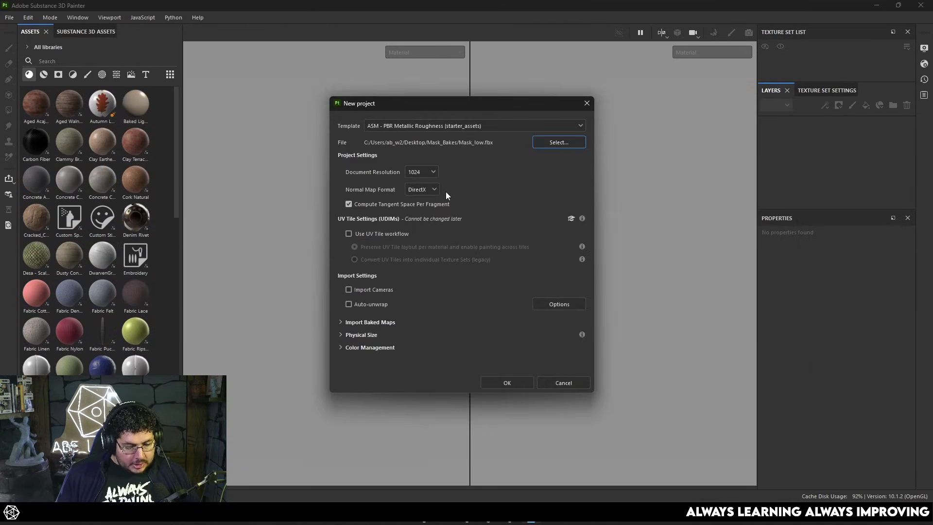
pyautogui.click(423, 223)
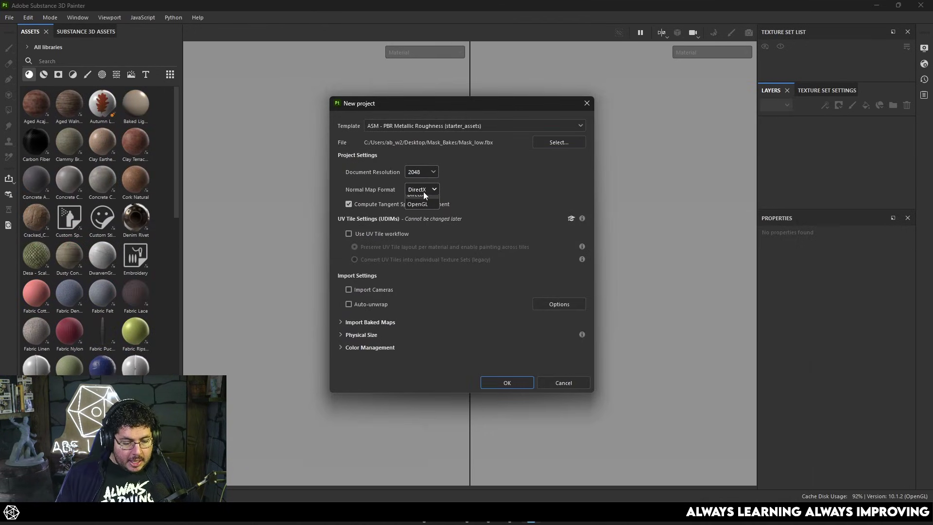
pyautogui.click(513, 382)
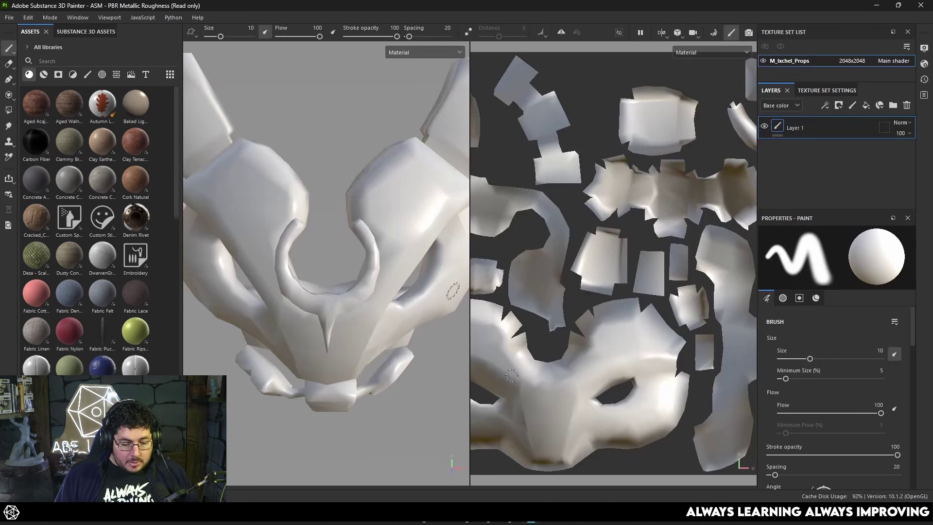
# - Inspect the imported low-poly mask in 3D, checking its front, horns, ears and jaw pieces
pyautogui.keyDown('alt'); pyautogui.moveTo(404, 321); pyautogui.dragTo(369, 282); pyautogui.keyUp('alt')
pyautogui.scroll(-3, 408, 292)
pyautogui.keyDown('shift'); pyautogui.moveTo(369, 283); pyautogui.dragTo(427, 282, button='right'); pyautogui.keyUp('shift')
pyautogui.keyDown('alt'); pyautogui.moveTo(428, 282); pyautogui.dragTo(384, 292); pyautogui.keyUp('alt')
pyautogui.moveTo(383, 291)
pyautogui.keyDown('alt'); pyautogui.mouseDown(button='right')
pyautogui.moveTo(382, 357)
pyautogui.moveTo(399, 402)
pyautogui.mouseUp(button='right'); pyautogui.keyUp('alt')
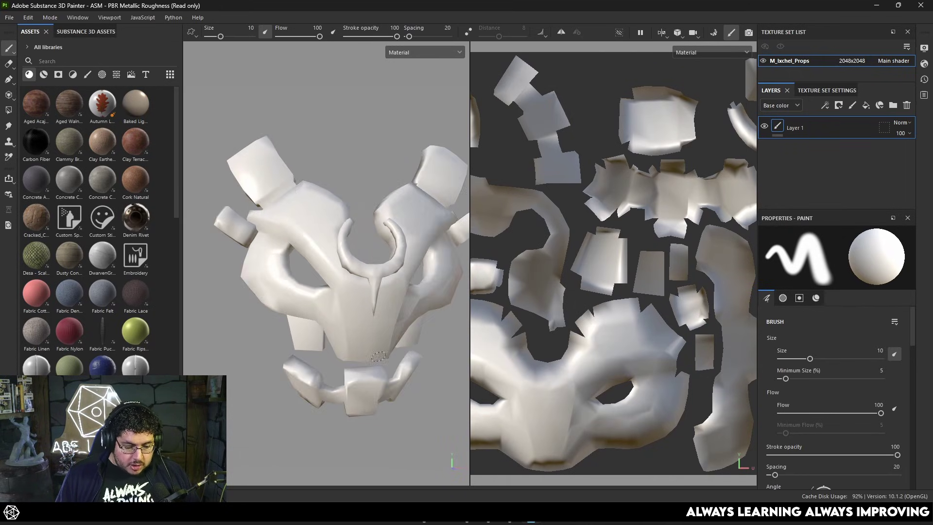
pyautogui.keyDown('alt'); pyautogui.moveTo(360, 225); pyautogui.dragTo(340, 247); pyautogui.keyUp('alt')
pyautogui.keyDown('alt'); pyautogui.moveTo(340, 248); pyautogui.dragTo(309, 222, button='middle'); pyautogui.keyUp('alt')
pyautogui.keyDown('alt'); pyautogui.moveTo(310, 222); pyautogui.dragTo(260, 180, button='right'); pyautogui.keyUp('alt')
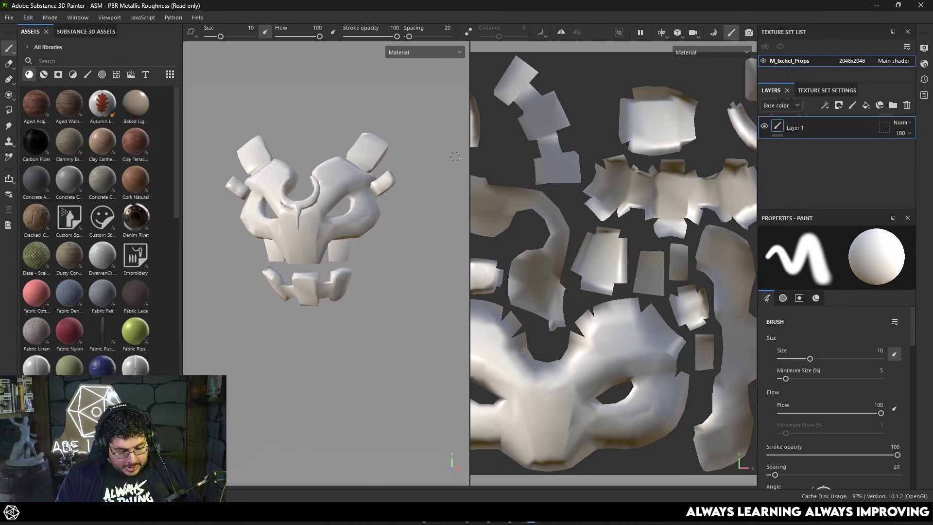
# - Check the UV layout on its own, and return to a 3D-only view of the mask
pyautogui.press('F3')
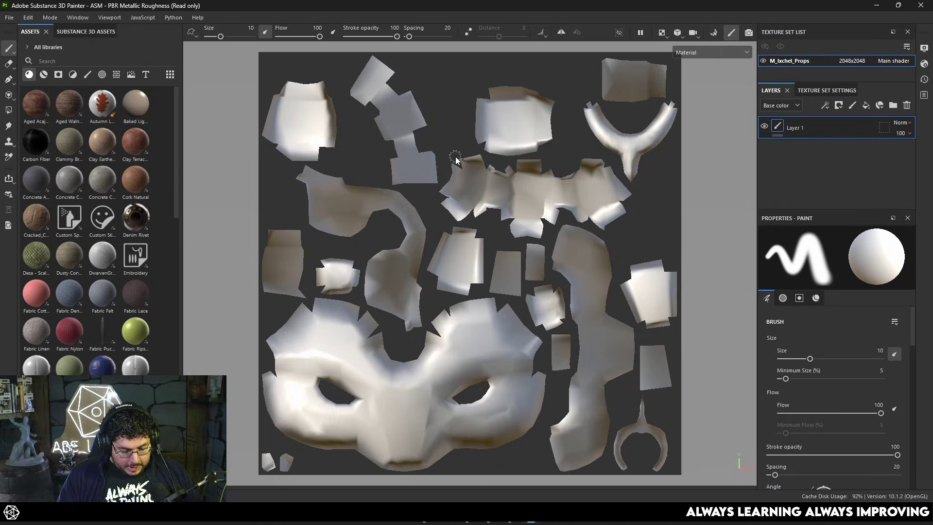
pyautogui.press('F2')
pyautogui.keyDown('alt'); pyautogui.moveTo(436, 219); pyautogui.dragTo(490, 233, button='right'); pyautogui.keyUp('alt')
pyautogui.keyDown('alt'); pyautogui.moveTo(491, 233); pyautogui.dragTo(555, 229); pyautogui.keyUp('alt')
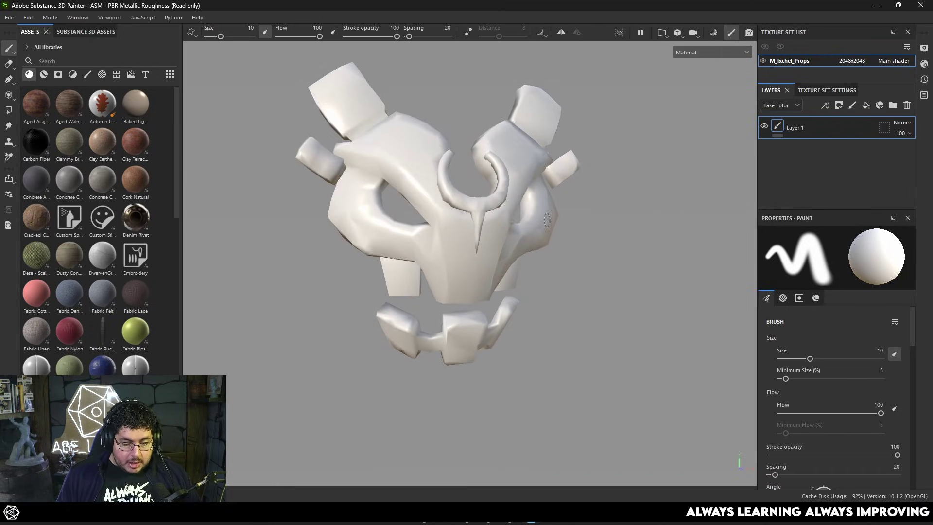
pyautogui.keyDown('alt'); pyautogui.moveTo(555, 229); pyautogui.dragTo(569, 230, button='right'); pyautogui.keyUp('alt')
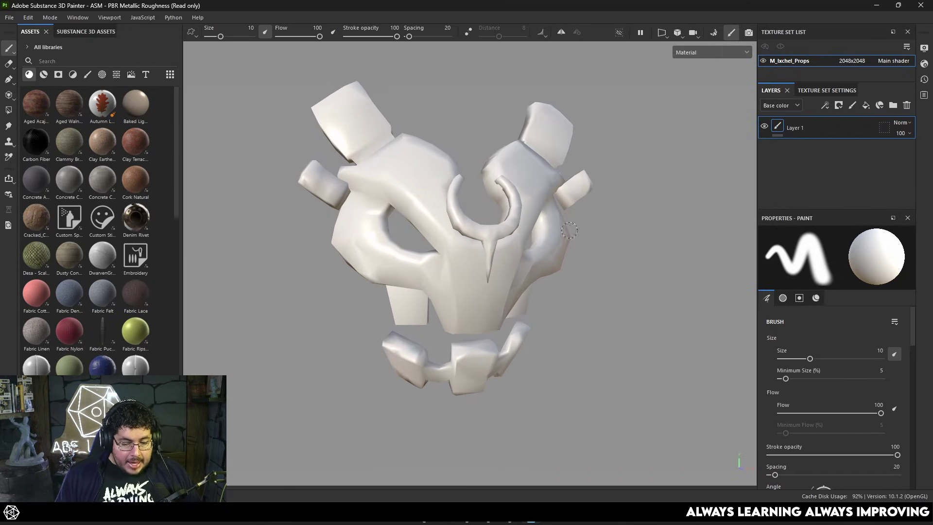
# - In baking mode, set the mesh map output size to 2048 and load Mask_High.fbx as the high definition mesh
pyautogui.click(714, 33)
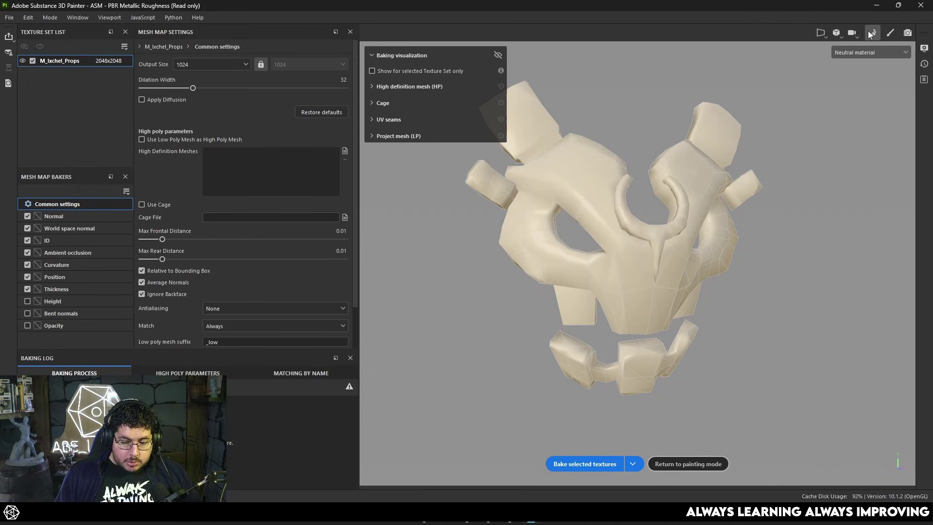
pyautogui.click(234, 65)
pyautogui.click(208, 134)
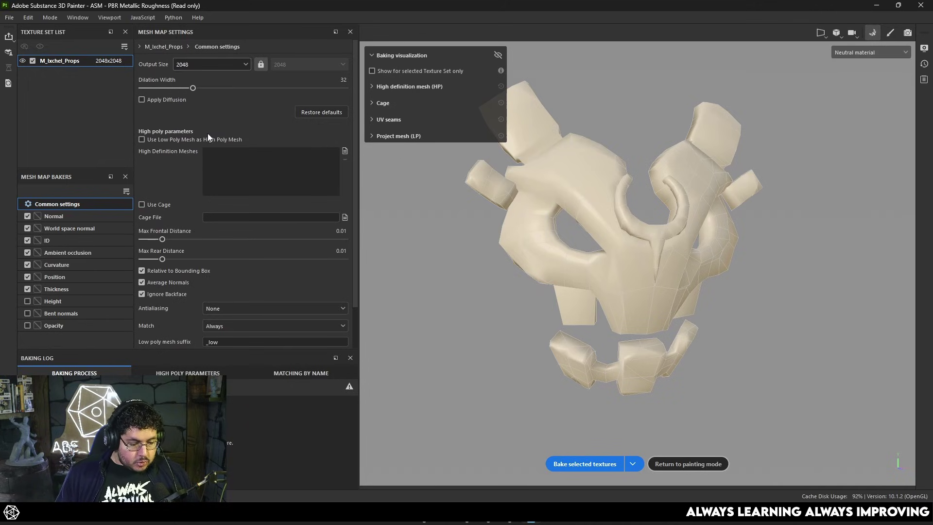
pyautogui.click(345, 151)
pyautogui.doubleClick(124, 112)
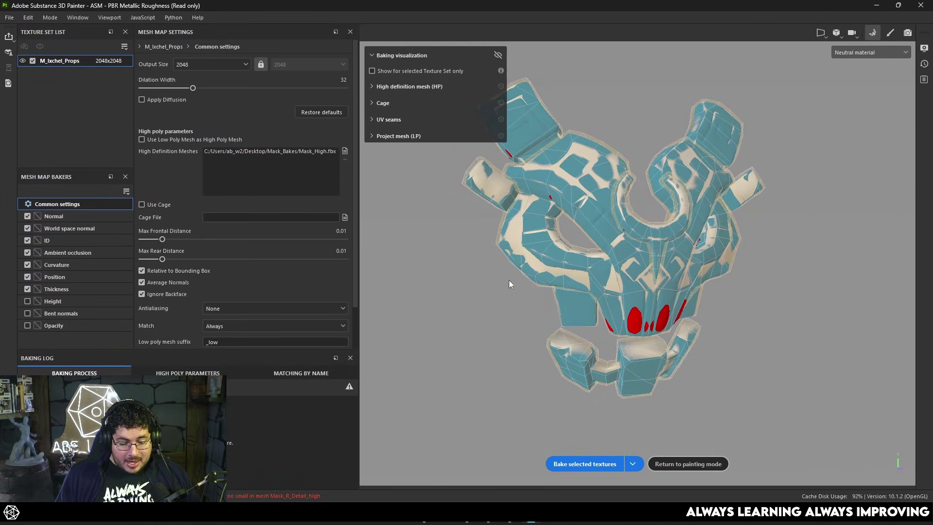
# - Examine how the high-poly mesh fits inside the baking cage, focusing on the mask's lower front, eyes and jaw
pyautogui.keyDown('alt'); pyautogui.moveTo(483, 285); pyautogui.dragTo(612, 262); pyautogui.keyUp('alt')
pyautogui.keyDown('alt'); pyautogui.moveTo(613, 262); pyautogui.dragTo(596, 252, button='right'); pyautogui.keyUp('alt')
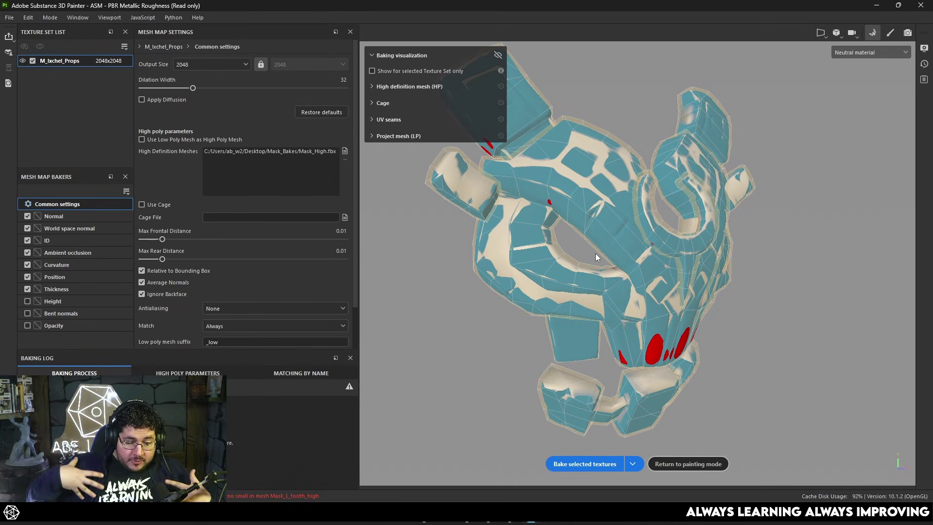
pyautogui.moveTo(595, 256)
pyautogui.keyDown('alt'); pyautogui.mouseDown()
pyautogui.moveTo(617, 276)
pyautogui.moveTo(591, 238)
pyautogui.mouseUp(); pyautogui.keyUp('alt')
pyautogui.keyDown('alt'); pyautogui.moveTo(728, 315); pyautogui.dragTo(651, 294, button='right'); pyautogui.keyUp('alt')
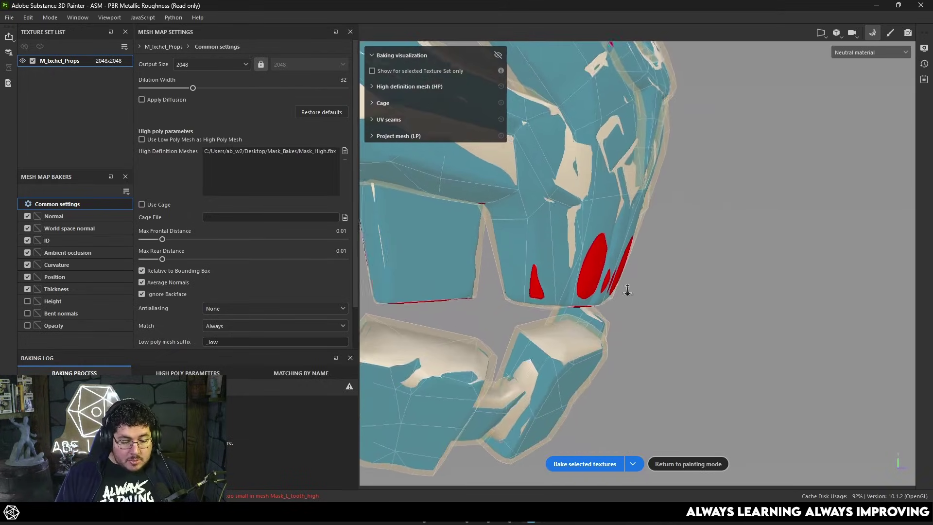
pyautogui.keyDown('alt'); pyautogui.moveTo(651, 294); pyautogui.dragTo(589, 243); pyautogui.keyUp('alt')
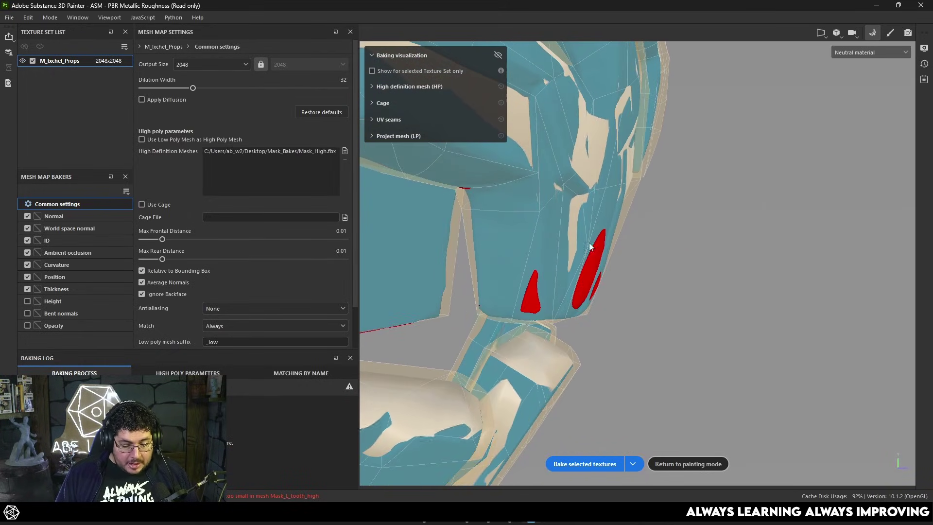
pyautogui.keyDown('alt'); pyautogui.moveTo(586, 276); pyautogui.dragTo(637, 308); pyautogui.keyUp('alt')
pyautogui.scroll(-3, 613, 276)
pyautogui.keyDown('alt'); pyautogui.moveTo(613, 277); pyautogui.dragTo(543, 239); pyautogui.keyUp('alt')
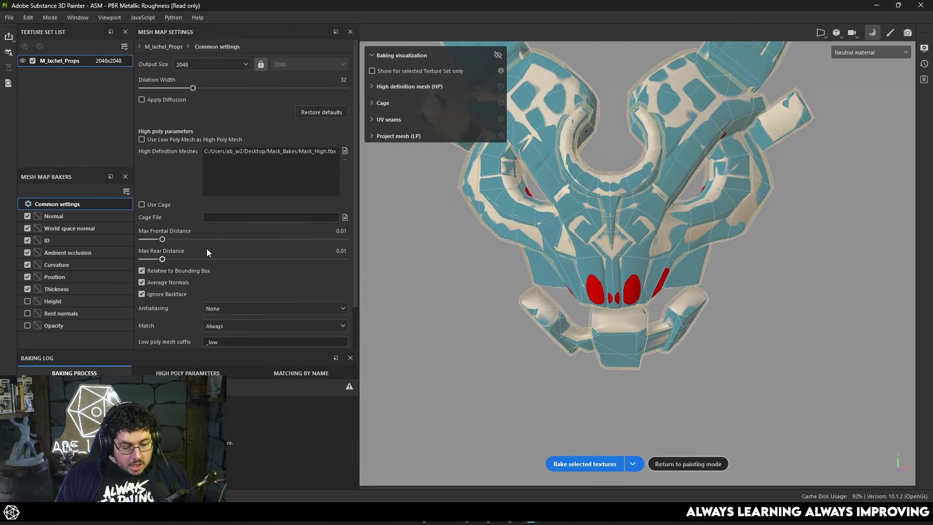
# - Set the Max Frontal Distance to 0.0215 and check the cage's coverage around the whole mask
pyautogui.moveTo(162, 240); pyautogui.dragTo(172, 240)
pyautogui.keyDown('alt'); pyautogui.moveTo(464, 278); pyautogui.dragTo(406, 266); pyautogui.keyUp('alt')
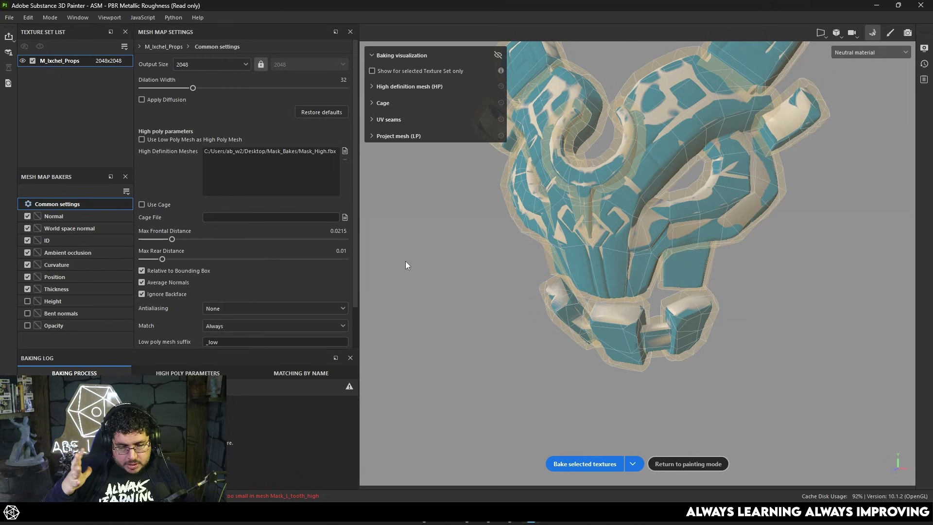
pyautogui.keyDown('alt'); pyautogui.moveTo(457, 269); pyautogui.dragTo(663, 238); pyautogui.keyUp('alt')
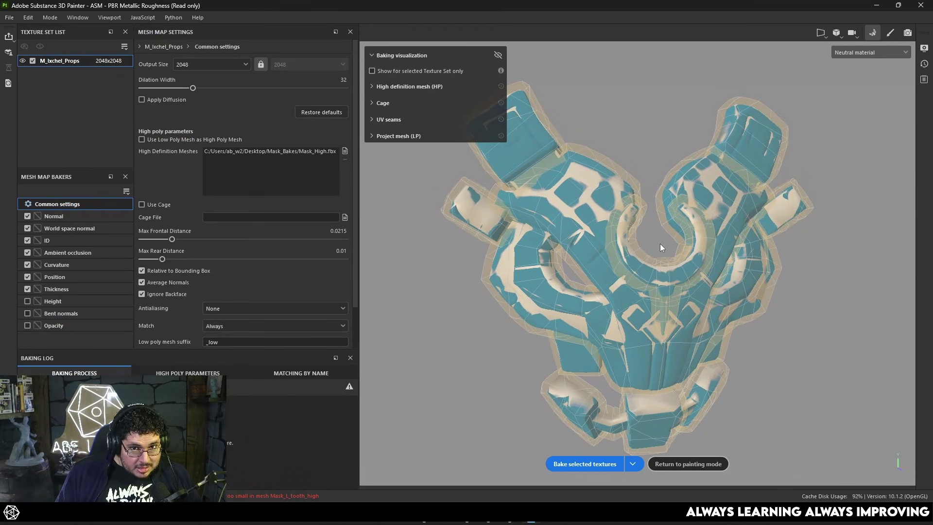
pyautogui.keyDown('alt'); pyautogui.moveTo(661, 229); pyautogui.dragTo(634, 220); pyautogui.keyUp('alt')
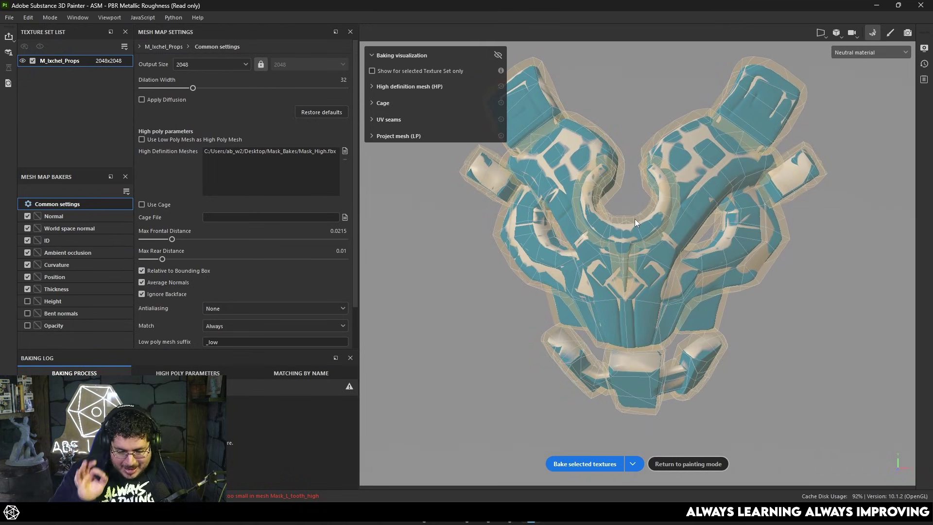
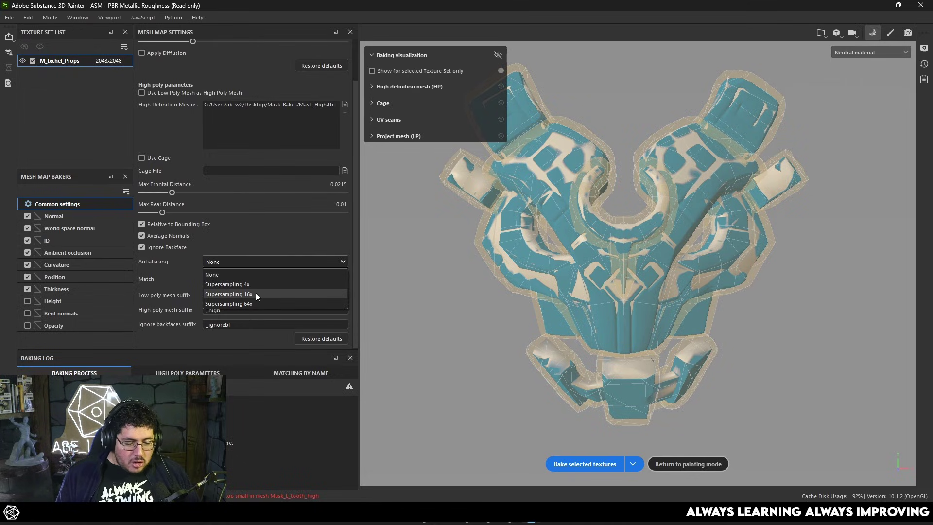
# - Set the bake's antialiasing to Supersampling 16x
pyautogui.click(256, 293)
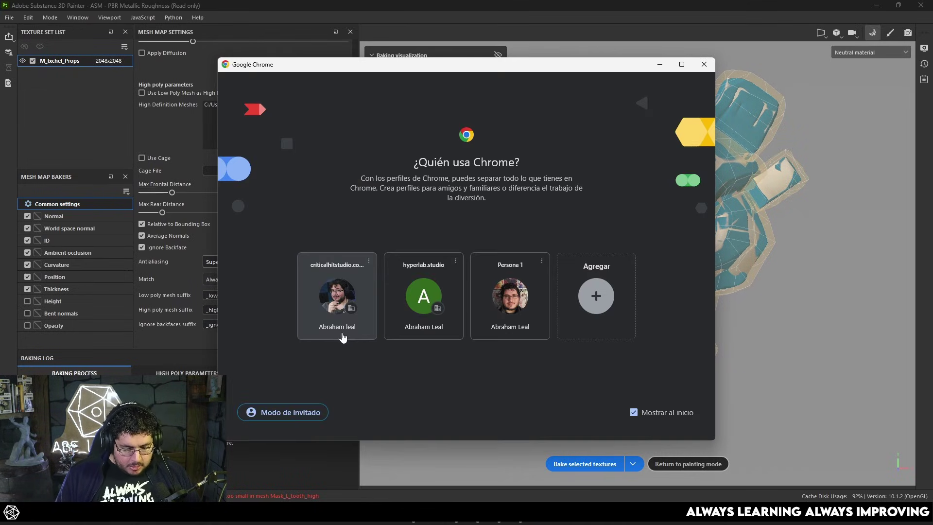
# - Switch to Chrome, search Google Images for antialiasing, and examine the Display Daily comparison of lines with and without it
pyautogui.click(340, 325)
pyautogui.write('a')
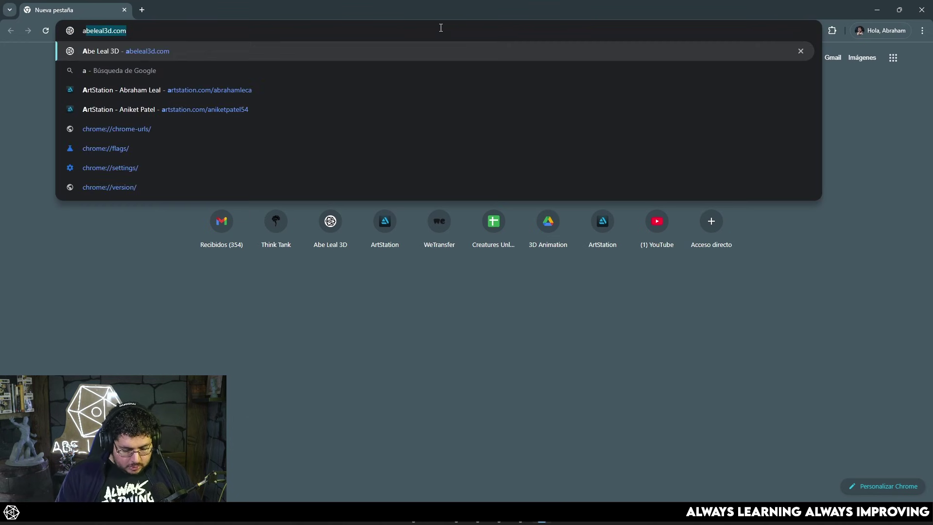
pyautogui.write('ntiaalsing')
pyautogui.press('Return')
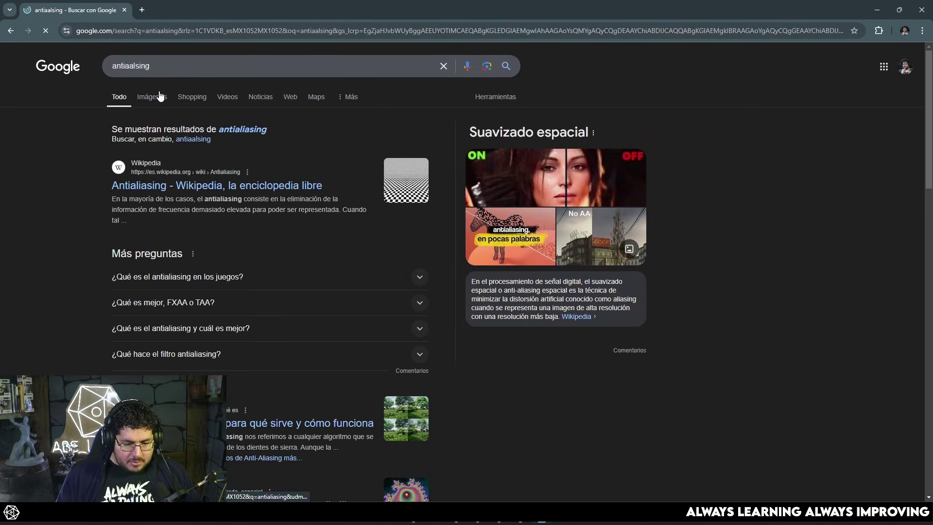
pyautogui.click(152, 100)
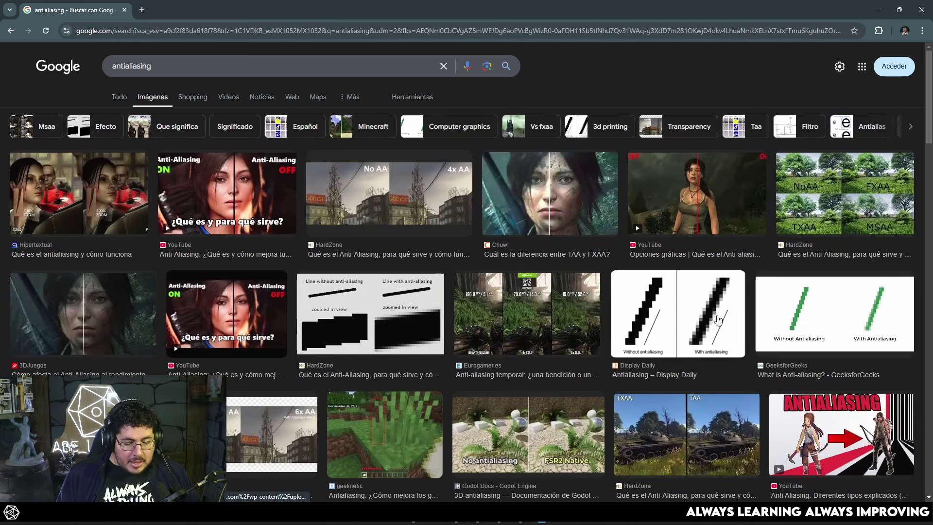
pyautogui.click(718, 319)
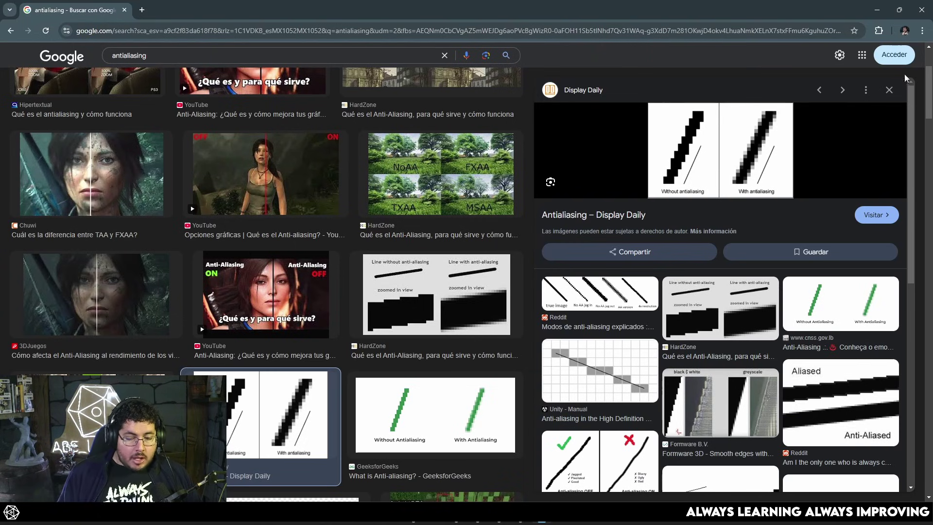
pyautogui.click(877, 10)
# - Review the supersampling options, bake the selected mesh maps, and return to painting mode
pyautogui.click(328, 263)
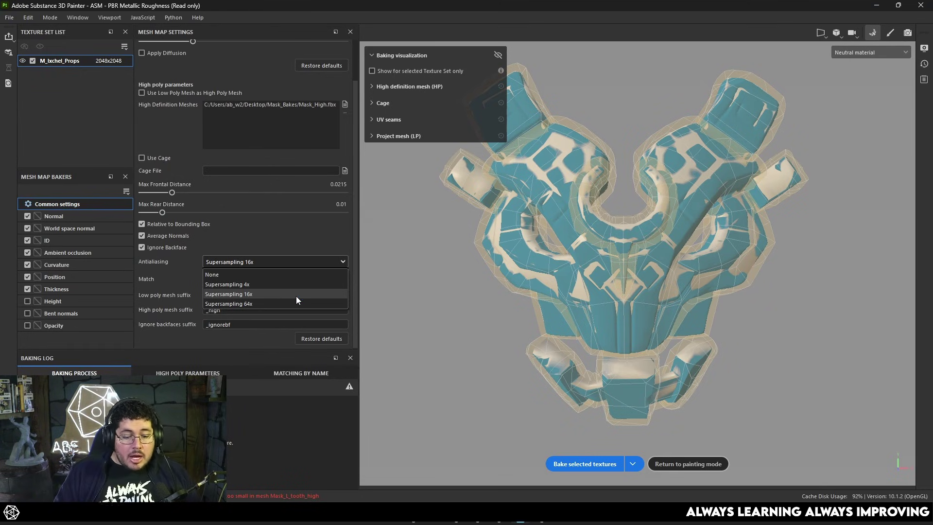
pyautogui.click(279, 418)
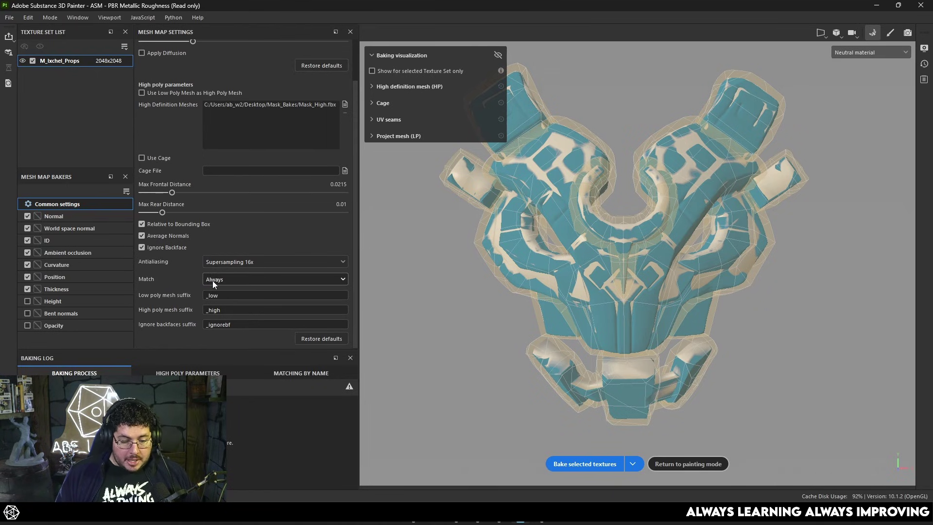
pyautogui.click(575, 463)
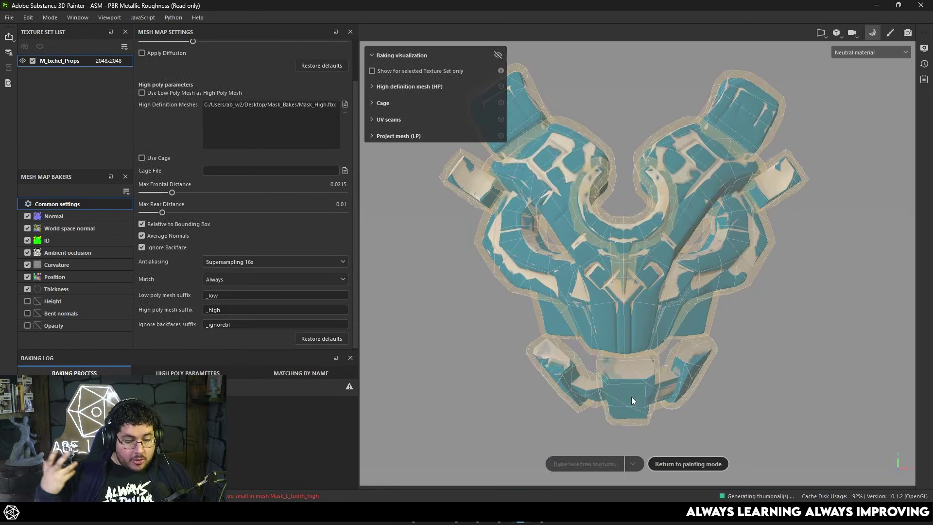
pyautogui.click(890, 33)
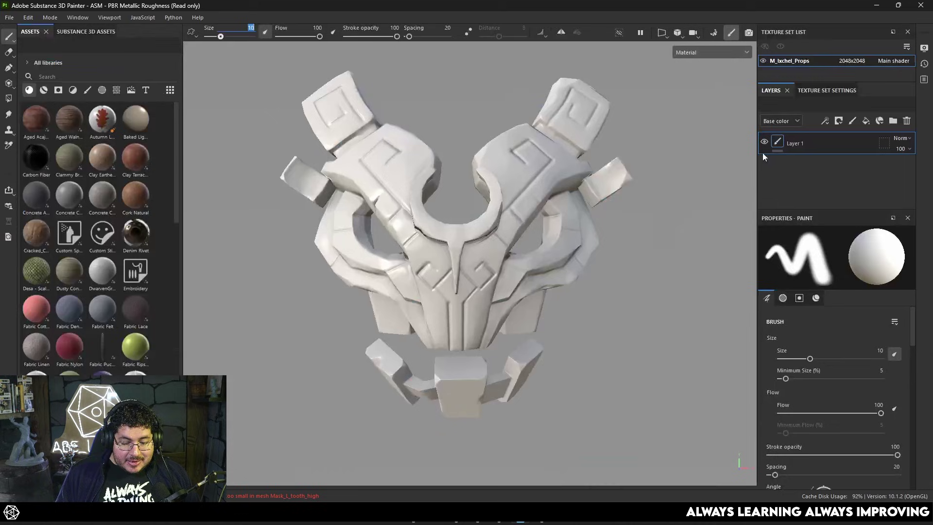
# - Examine the baked mask up close for artifacts, focusing on the seam where the crown piece meets the forehead
pyautogui.keyDown('alt'); pyautogui.moveTo(468, 189); pyautogui.dragTo(743, 287, button='right'); pyautogui.keyUp('alt')
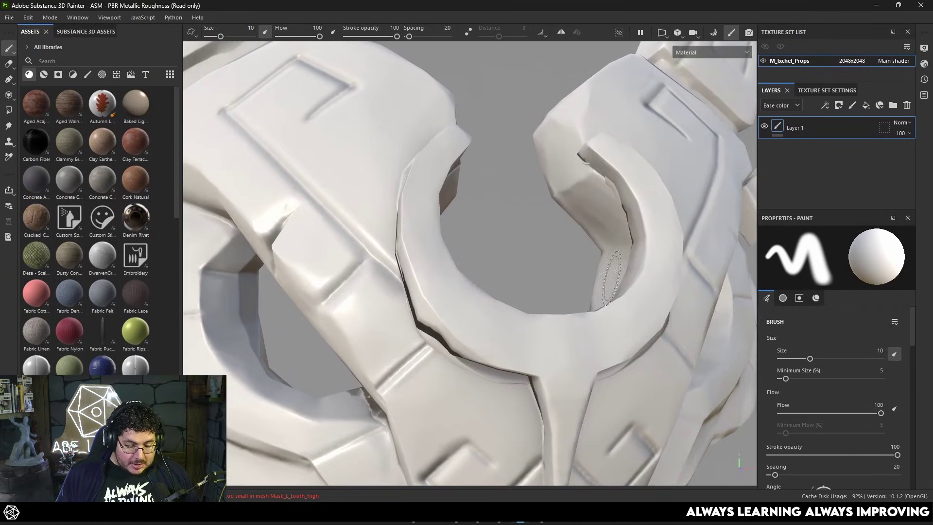
pyautogui.keyDown('alt'); pyautogui.moveTo(437, 204); pyautogui.dragTo(518, 211); pyautogui.keyUp('alt')
pyautogui.keyDown('alt'); pyautogui.moveTo(518, 210); pyautogui.dragTo(632, 278, button='right'); pyautogui.keyUp('alt')
pyautogui.moveTo(633, 279)
pyautogui.keyDown('alt'); pyautogui.mouseDown()
pyautogui.moveTo(601, 264)
pyautogui.moveTo(651, 273)
pyautogui.moveTo(508, 212)
pyautogui.mouseUp(); pyautogui.keyUp('alt')
pyautogui.keyDown('alt'); pyautogui.moveTo(433, 177); pyautogui.dragTo(466, 218); pyautogui.keyUp('alt')
pyautogui.keyDown('alt'); pyautogui.moveTo(466, 219); pyautogui.dragTo(626, 307, button='right'); pyautogui.keyUp('alt')
pyautogui.keyDown('alt'); pyautogui.moveTo(626, 307); pyautogui.dragTo(396, 301); pyautogui.keyUp('alt')
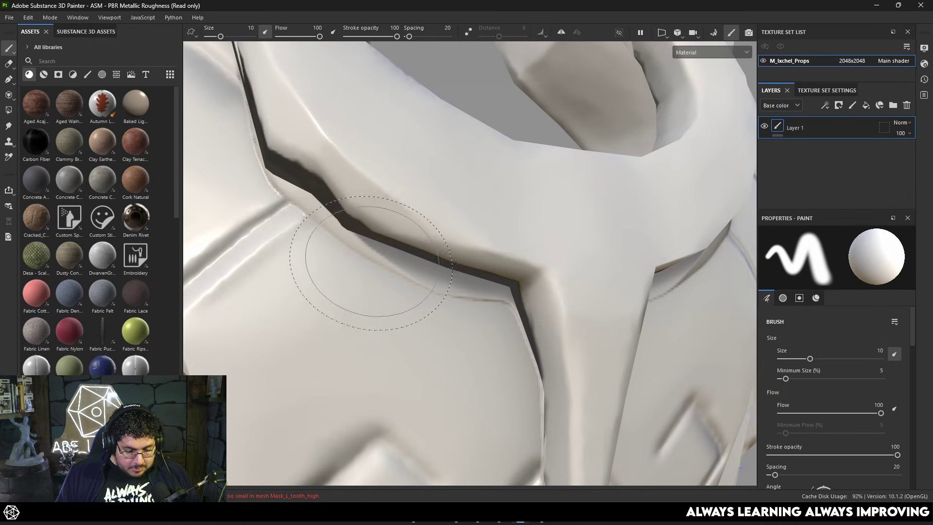
pyautogui.moveTo(536, 303)
pyautogui.keyDown('alt'); pyautogui.mouseDown(button='right')
pyautogui.moveTo(537, 237)
pyautogui.moveTo(515, 126)
pyautogui.moveTo(491, 87)
pyautogui.moveTo(554, 195)
pyautogui.mouseUp(button='right'); pyautogui.keyUp('alt')
pyautogui.moveTo(612, 243)
pyautogui.keyDown('alt'); pyautogui.mouseDown()
pyautogui.moveTo(560, 258)
pyautogui.moveTo(620, 233)
pyautogui.mouseUp(); pyautogui.keyUp('alt')
pyautogui.keyDown('alt'); pyautogui.moveTo(540, 208); pyautogui.dragTo(556, 233, button='right'); pyautogui.keyUp('alt')
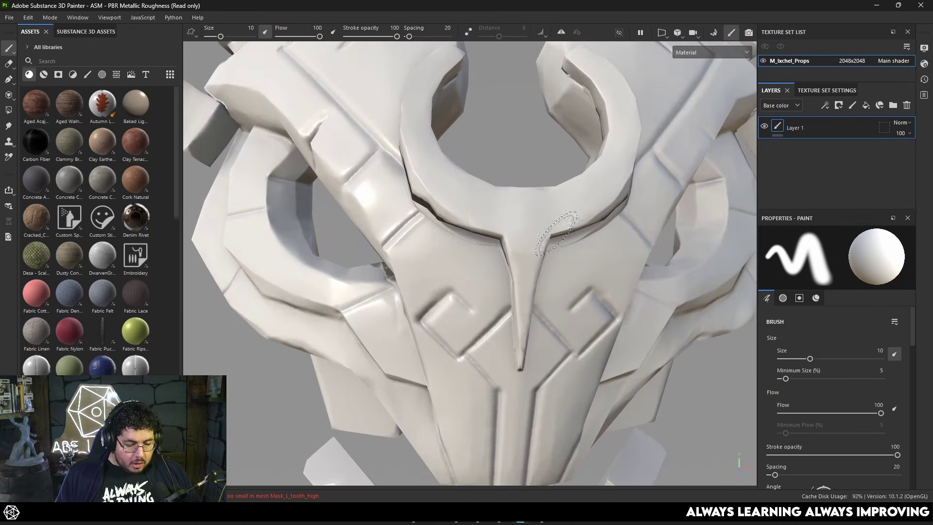
pyautogui.moveTo(399, 199)
pyautogui.keyDown('alt'); pyautogui.mouseDown()
pyautogui.moveTo(583, 219)
pyautogui.moveTo(444, 197)
pyautogui.moveTo(523, 165)
pyautogui.moveTo(561, 204)
pyautogui.moveTo(444, 202)
pyautogui.moveTo(437, 160)
pyautogui.moveTo(447, 197)
pyautogui.moveTo(518, 248)
pyautogui.moveTo(610, 261)
pyautogui.moveTo(486, 194)
pyautogui.moveTo(397, 128)
pyautogui.mouseUp(); pyautogui.keyUp('alt')
pyautogui.scroll(2, 397, 128)
pyautogui.keyDown('alt'); pyautogui.moveTo(537, 196); pyautogui.dragTo(646, 193); pyautogui.keyUp('alt')
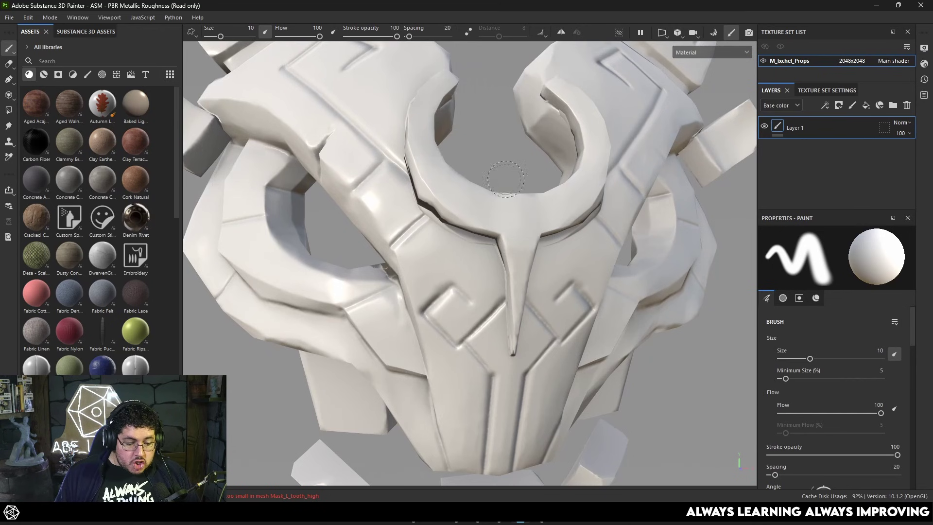
# - In baking mode, set Match to By Mesh Name and check the low- and high-poly name pairs in the baking log
pyautogui.click(713, 31)
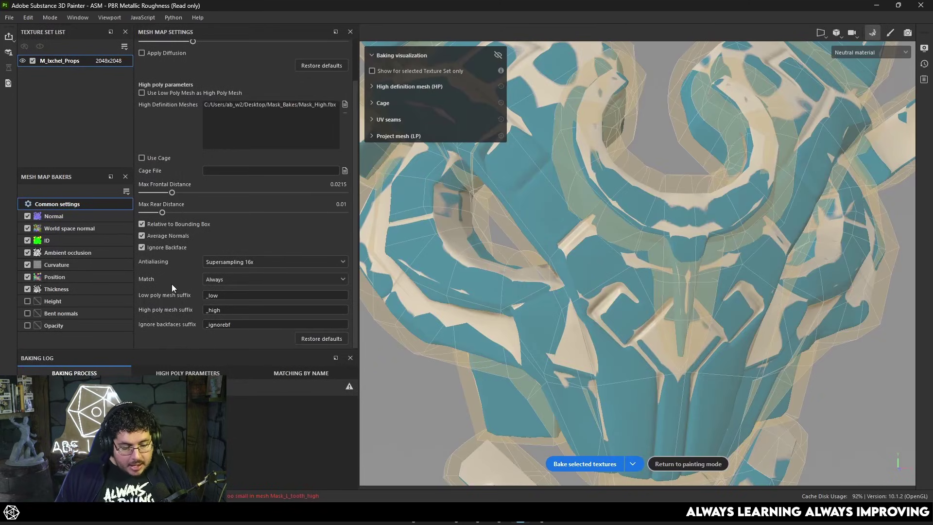
pyautogui.click(221, 278)
pyautogui.click(222, 301)
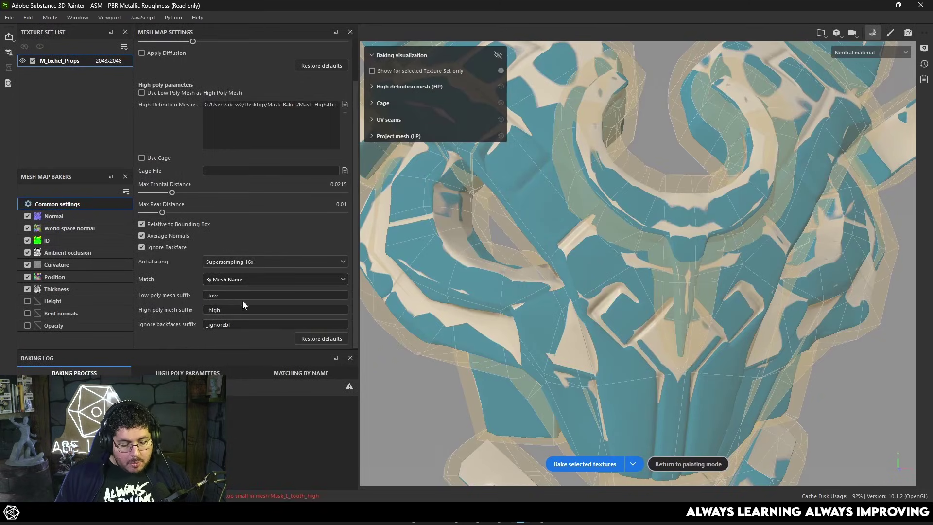
pyautogui.click(307, 374)
pyautogui.scroll(-5, 291, 437)
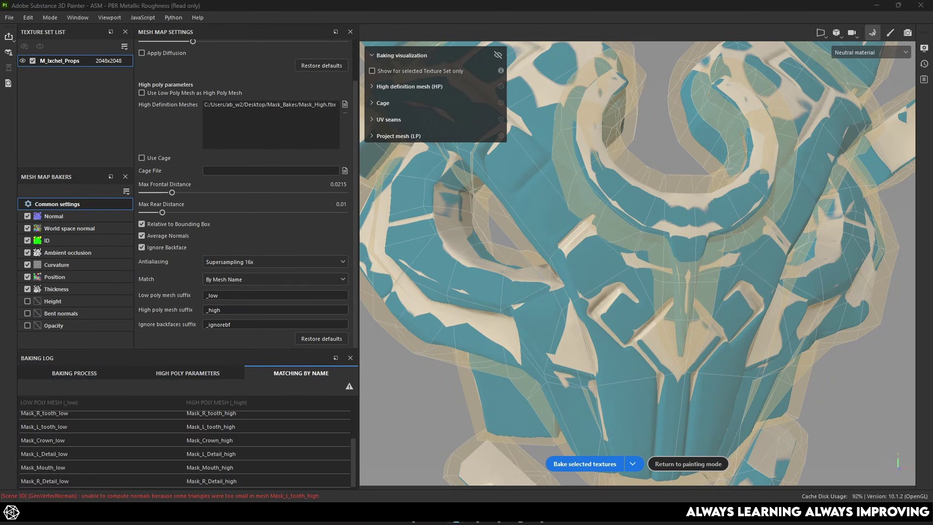
pyautogui.scroll(2, 31, 415)
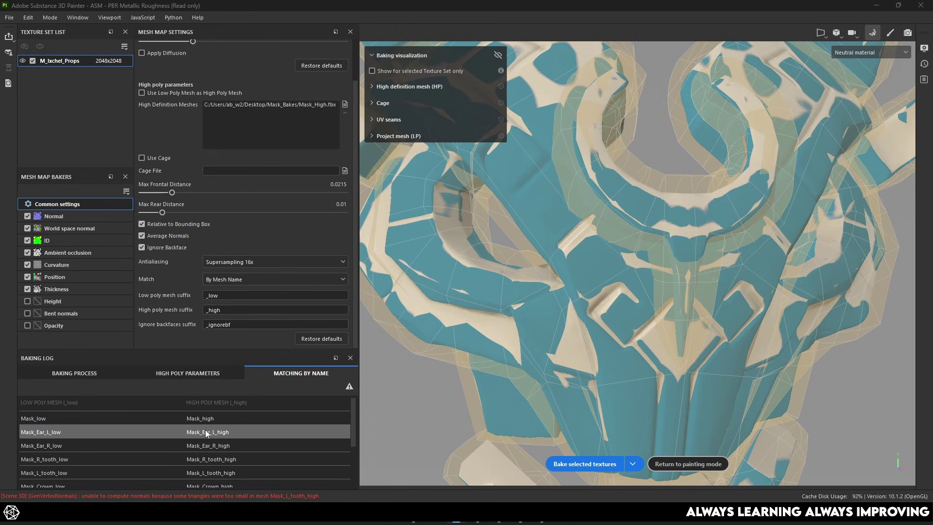
pyautogui.scroll(-3, 147, 449)
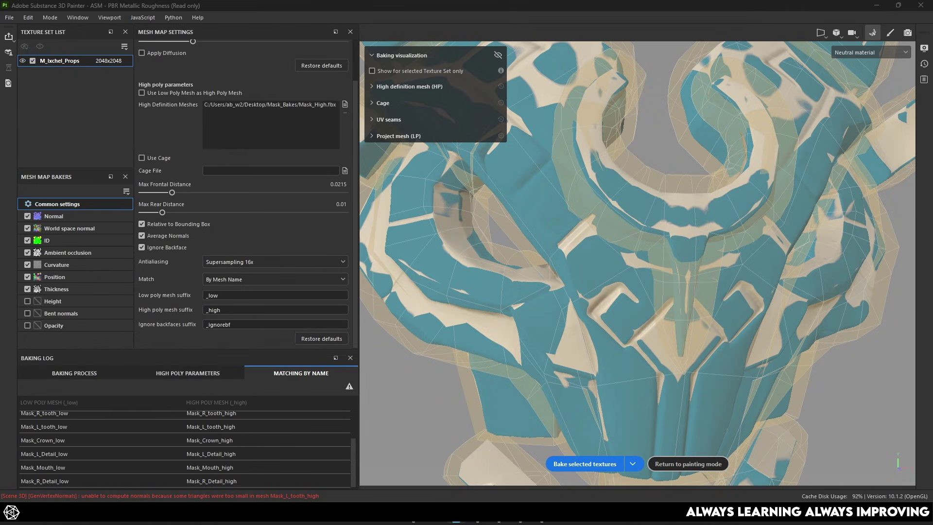
# - Rebake the selected mesh maps and inspect the crown seam, ears and overall mask in painting mode
pyautogui.click(593, 465)
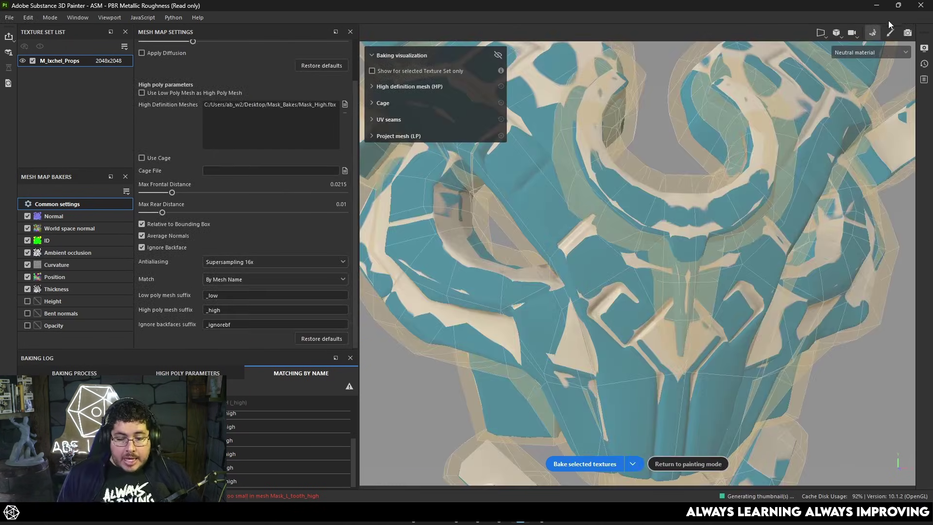
pyautogui.click(889, 32)
pyautogui.scroll(5, 429, 244)
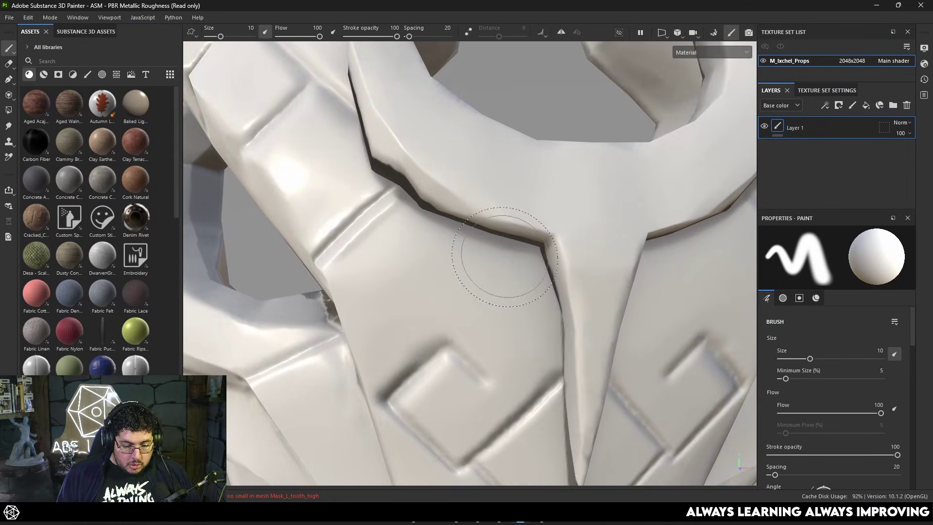
pyautogui.moveTo(436, 229)
pyautogui.keyDown('alt'); pyautogui.mouseDown()
pyautogui.moveTo(495, 272)
pyautogui.moveTo(429, 233)
pyautogui.moveTo(562, 292)
pyautogui.moveTo(641, 279)
pyautogui.moveTo(648, 179)
pyautogui.mouseUp(); pyautogui.keyUp('alt')
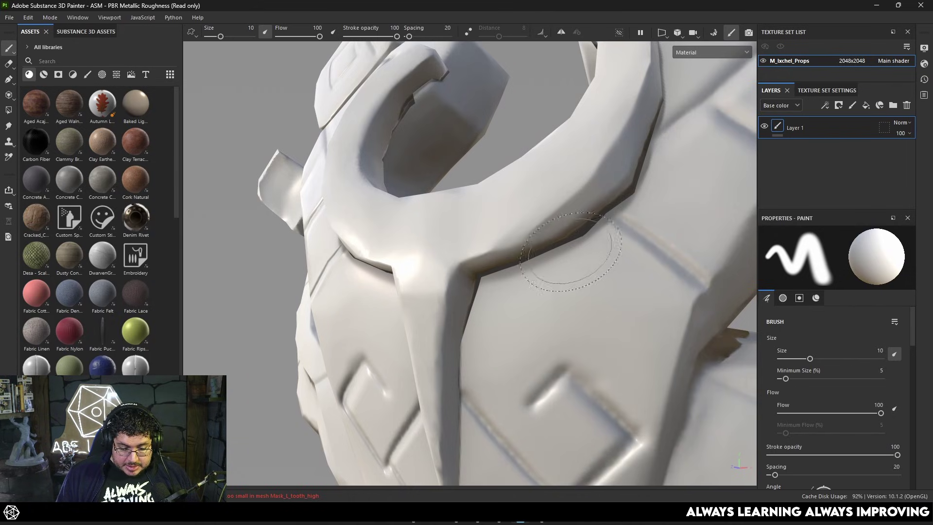
pyautogui.keyDown('alt'); pyautogui.moveTo(566, 316); pyautogui.dragTo(354, 189); pyautogui.keyUp('alt')
pyautogui.keyDown('alt'); pyautogui.moveTo(354, 189); pyautogui.dragTo(435, 294, button='right'); pyautogui.keyUp('alt')
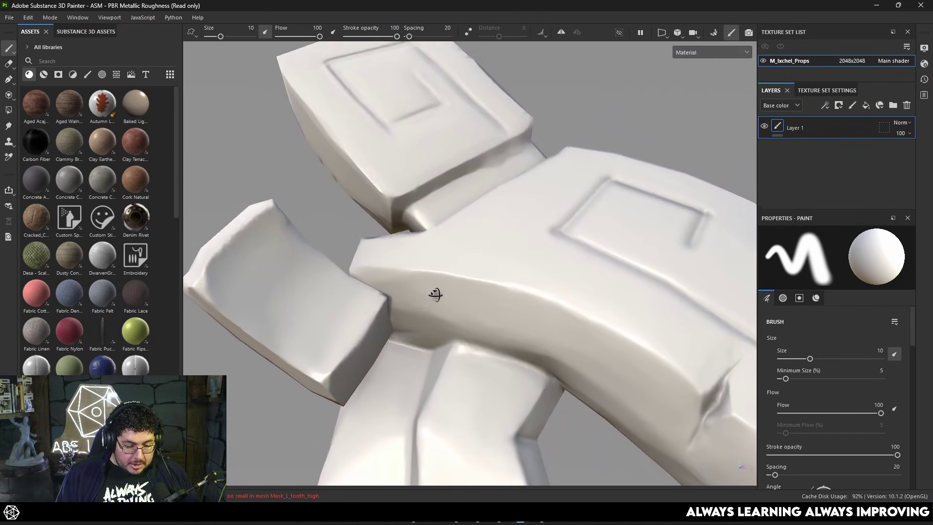
pyautogui.moveTo(435, 294)
pyautogui.keyDown('alt'); pyautogui.mouseDown()
pyautogui.moveTo(370, 296)
pyautogui.moveTo(489, 316)
pyautogui.moveTo(392, 284)
pyautogui.moveTo(444, 276)
pyautogui.moveTo(394, 198)
pyautogui.mouseUp(); pyautogui.keyUp('alt')
pyautogui.scroll(-4, 380, 297)
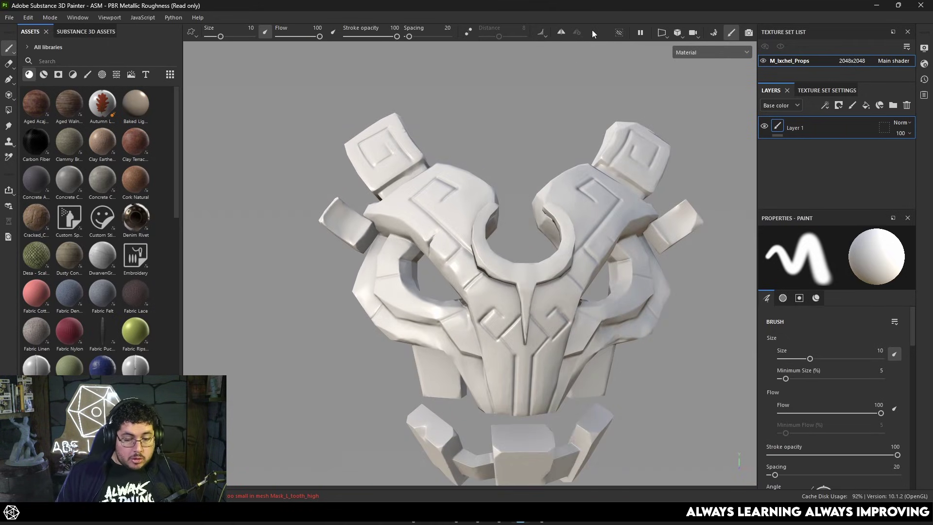
pyautogui.keyDown('alt'); pyautogui.moveTo(549, 236); pyautogui.dragTo(486, 199, button='middle'); pyautogui.keyUp('alt')
# - In baking mode, review the Self Occlusion options for Ambient occlusion and Thickness, and check the Normal baker's settings
pyautogui.click(714, 34)
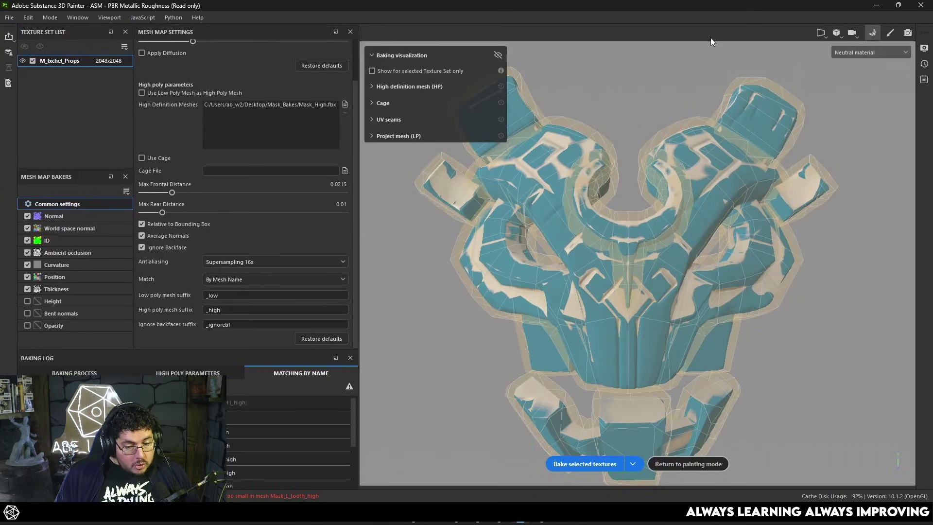
pyautogui.click(70, 253)
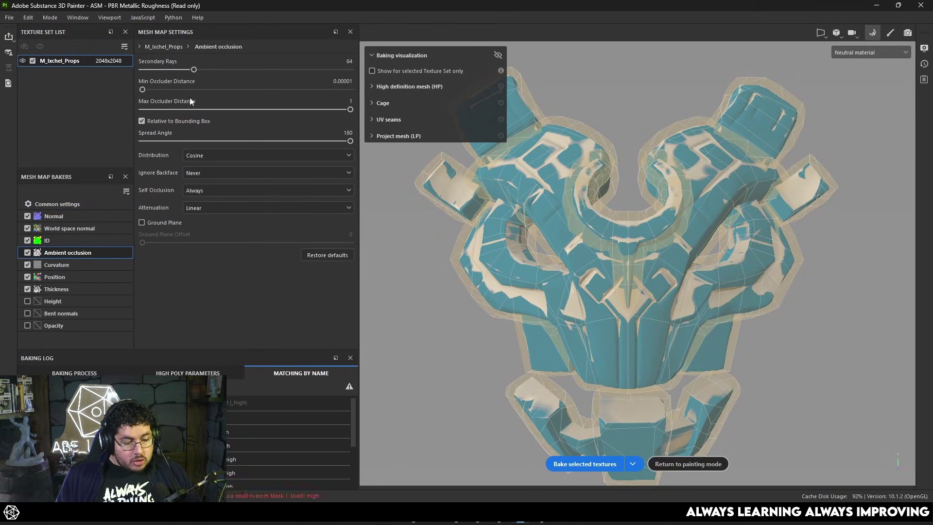
pyautogui.click(189, 190)
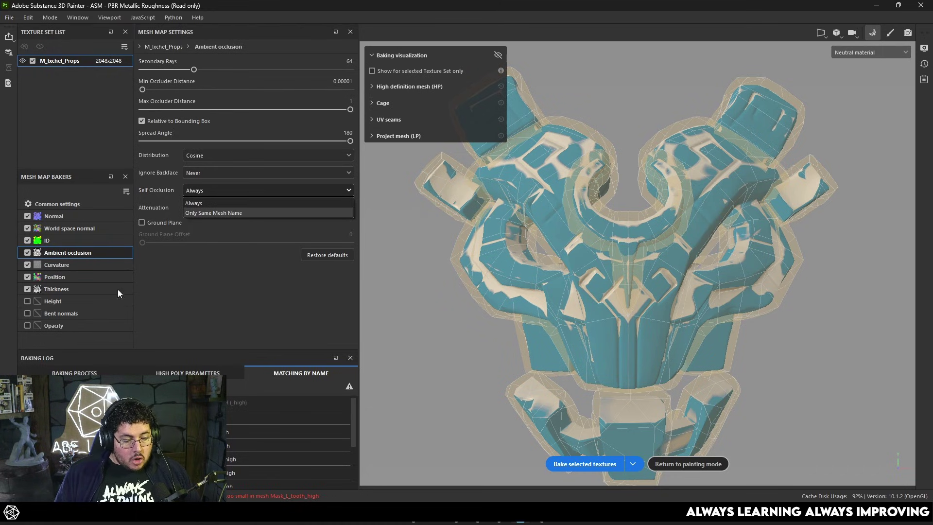
pyautogui.click(69, 289)
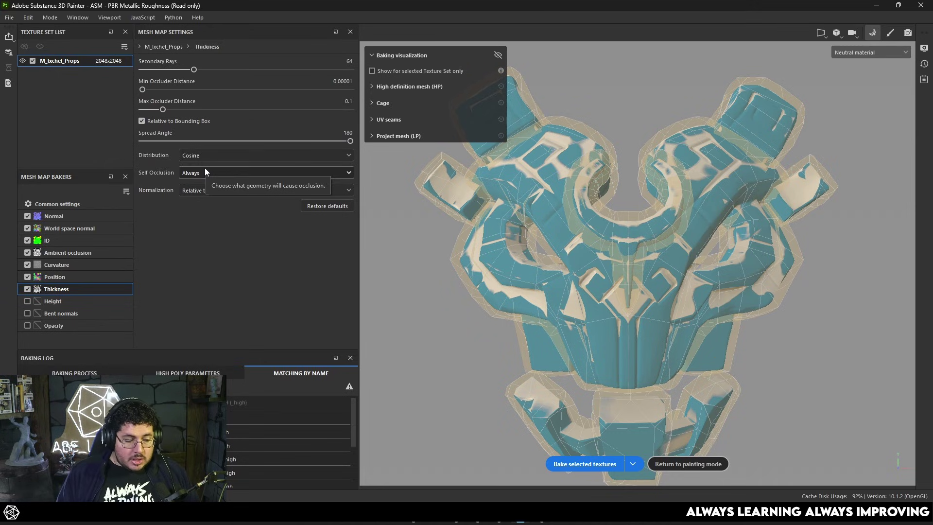
pyautogui.click(75, 215)
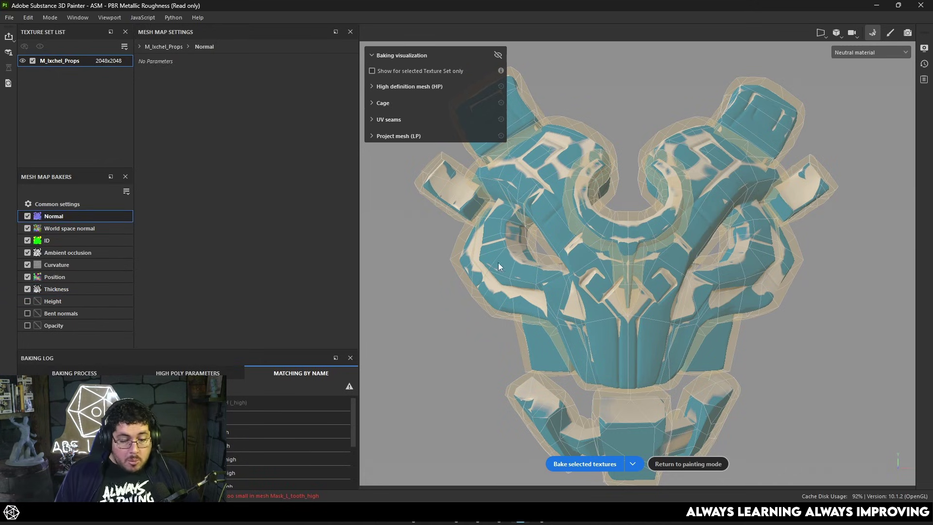
pyautogui.keyDown('alt'); pyautogui.moveTo(499, 266); pyautogui.dragTo(526, 269); pyautogui.keyUp('alt')
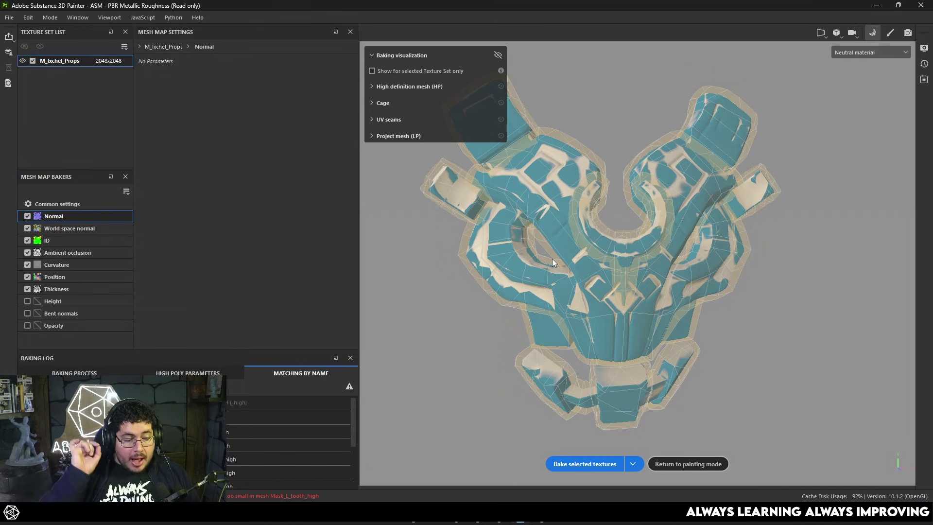
# - Return to painting mode, inspect the baked mask from several angles, and open the texture set settings
pyautogui.click(884, 33)
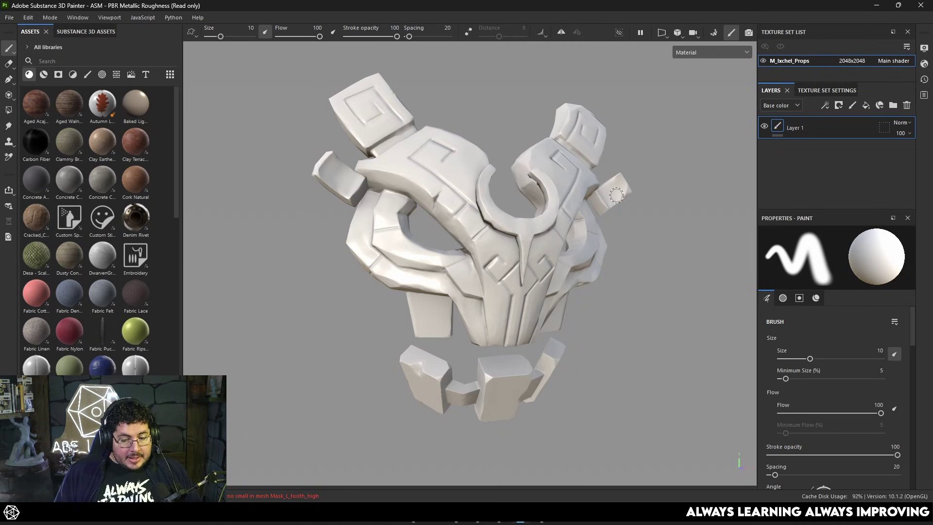
pyautogui.keyDown('alt'); pyautogui.moveTo(525, 232); pyautogui.dragTo(553, 255); pyautogui.keyUp('alt')
pyautogui.keyDown('alt'); pyautogui.moveTo(554, 256); pyautogui.dragTo(567, 274, button='right'); pyautogui.keyUp('alt')
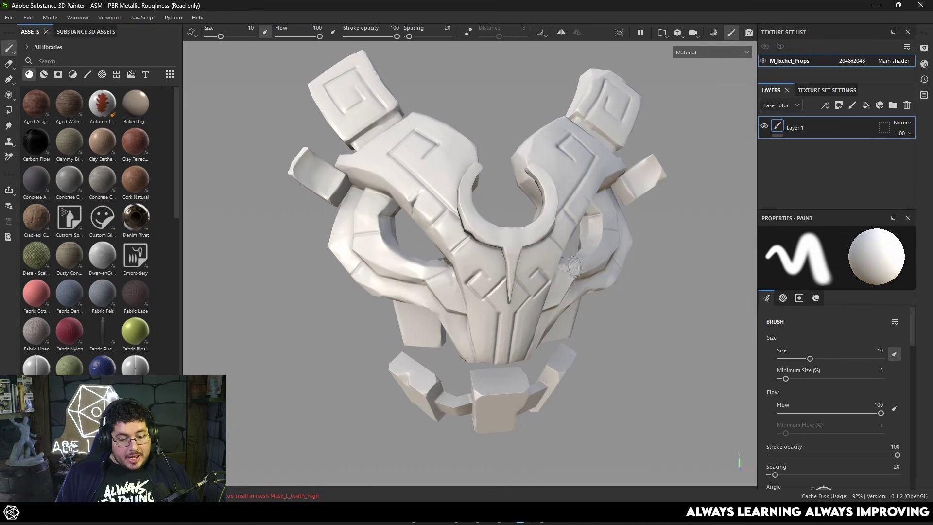
pyautogui.moveTo(574, 266)
pyautogui.keyDown('alt'); pyautogui.mouseDown()
pyautogui.moveTo(628, 260)
pyautogui.moveTo(530, 265)
pyautogui.mouseUp(); pyautogui.keyUp('alt')
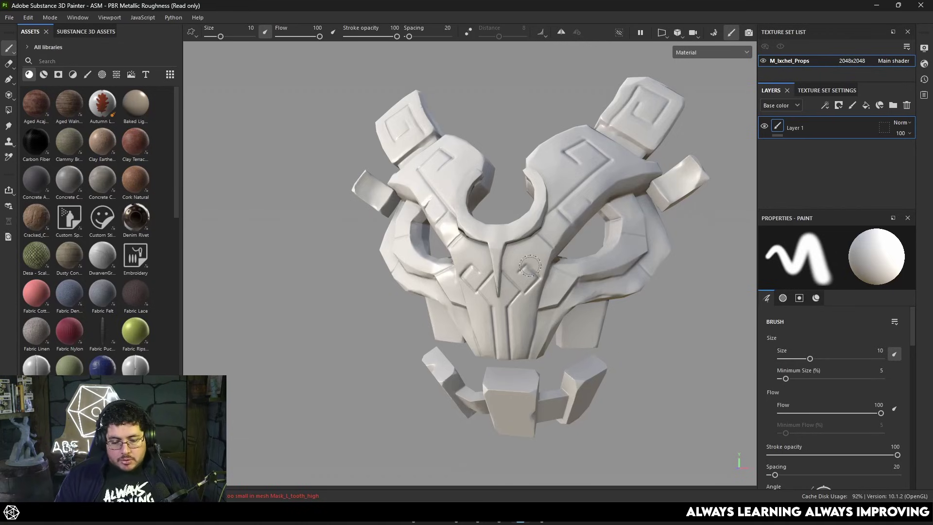
pyautogui.keyDown('alt'); pyautogui.moveTo(581, 248); pyautogui.dragTo(607, 223); pyautogui.keyUp('alt')
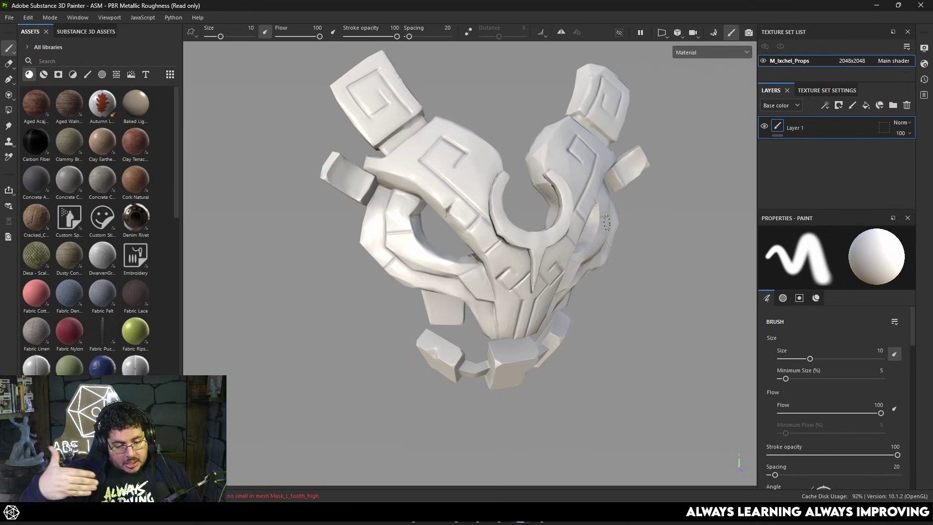
pyautogui.moveTo(607, 223)
pyautogui.keyDown('alt'); pyautogui.mouseDown()
pyautogui.moveTo(589, 270)
pyautogui.moveTo(593, 248)
pyautogui.moveTo(654, 207)
pyautogui.mouseUp(); pyautogui.keyUp('alt')
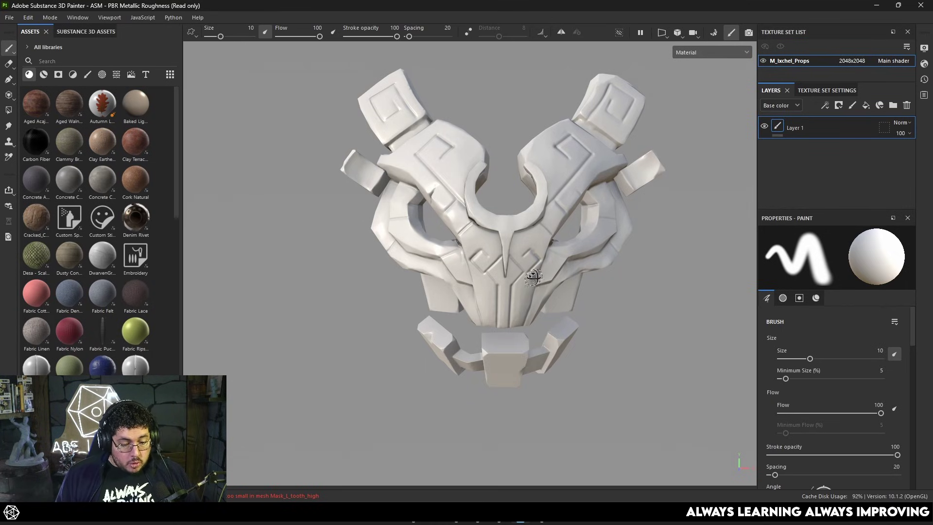
pyautogui.keyDown('alt'); pyautogui.moveTo(533, 277); pyautogui.dragTo(622, 252); pyautogui.keyUp('alt')
pyautogui.click(826, 91)
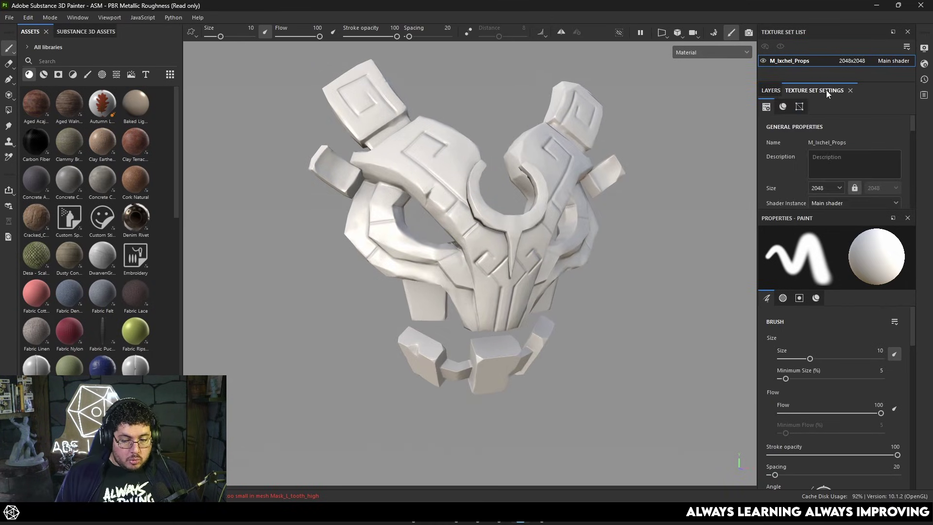
# - Review the full list of baked mesh maps, check the ID baker's Color Source options in baking mode, and return to painting mode
pyautogui.scroll(-6, 806, 153)
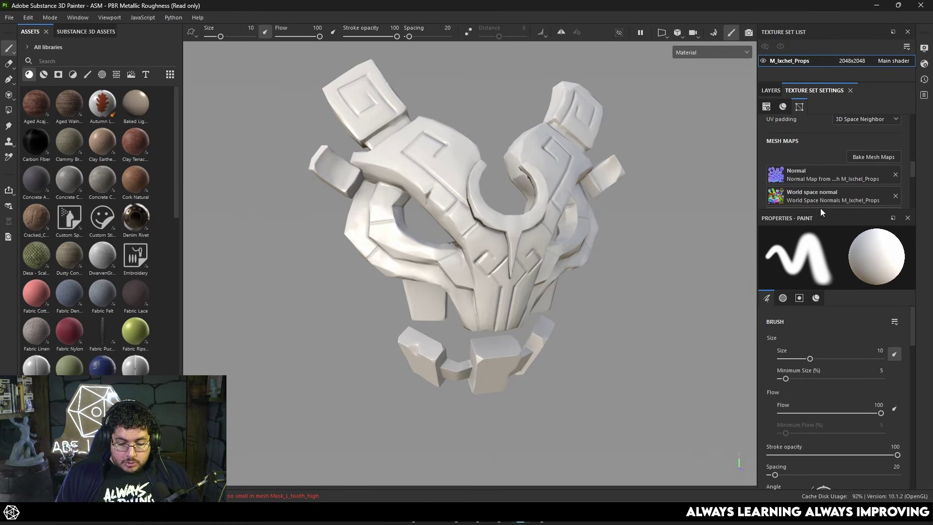
pyautogui.moveTo(817, 209); pyautogui.dragTo(828, 351)
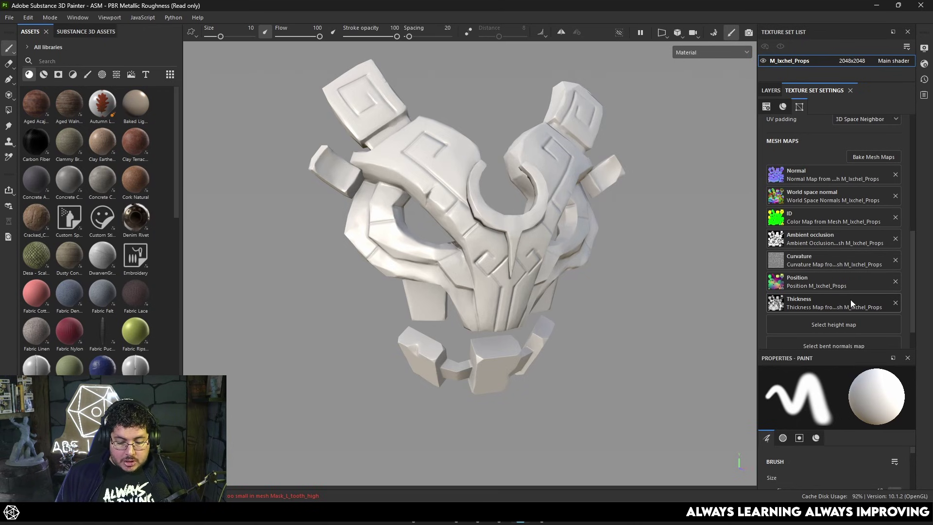
pyautogui.click(713, 33)
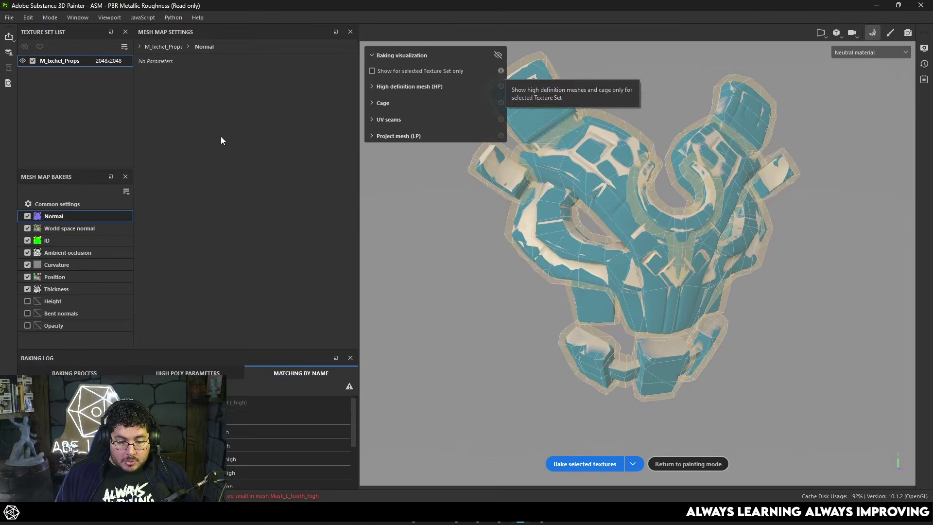
pyautogui.click(77, 241)
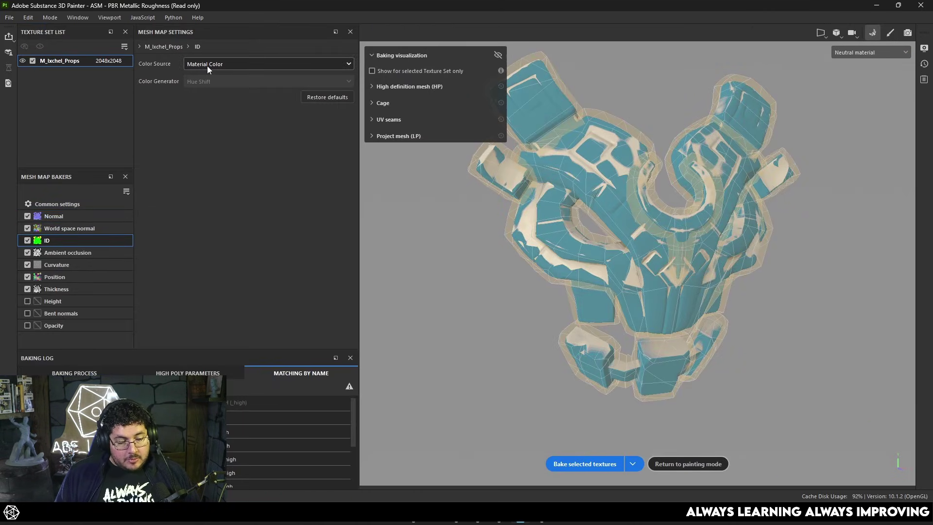
pyautogui.moveTo(39, 243)
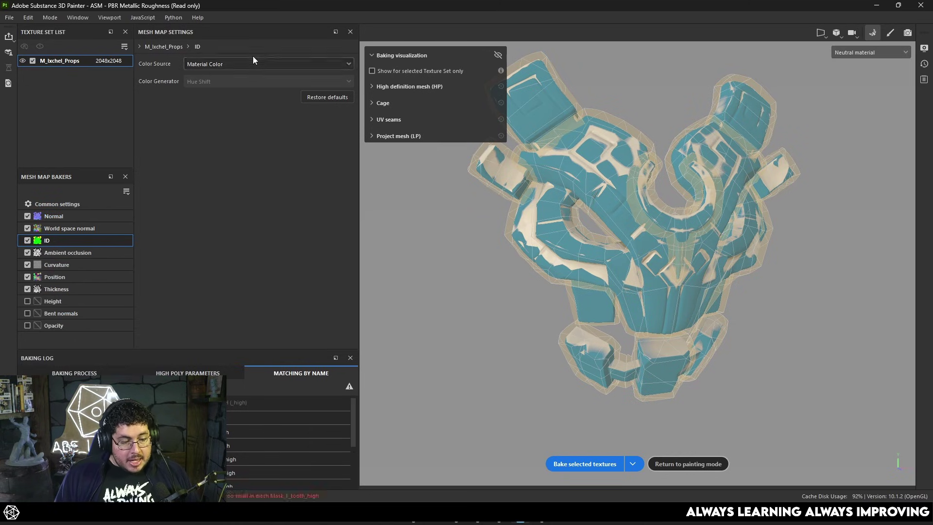
pyautogui.click(247, 67)
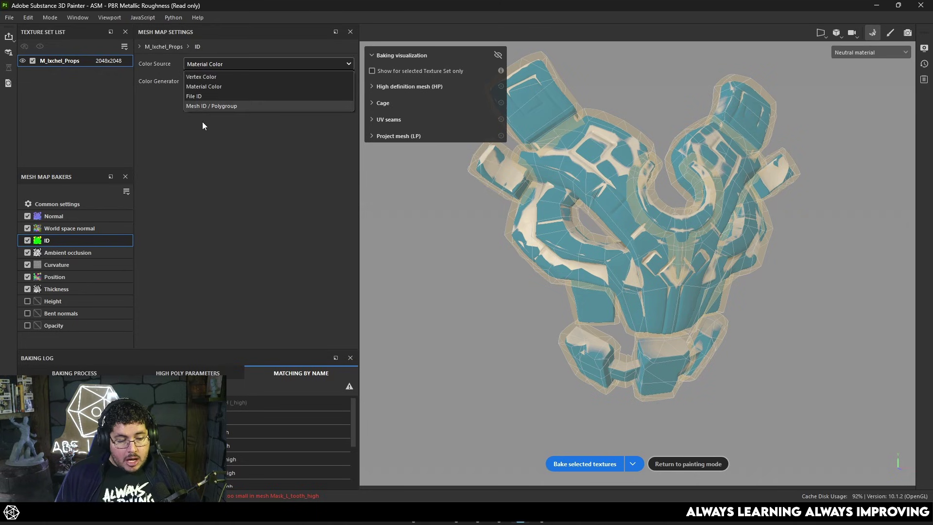
pyautogui.click(414, 219)
pyautogui.click(890, 33)
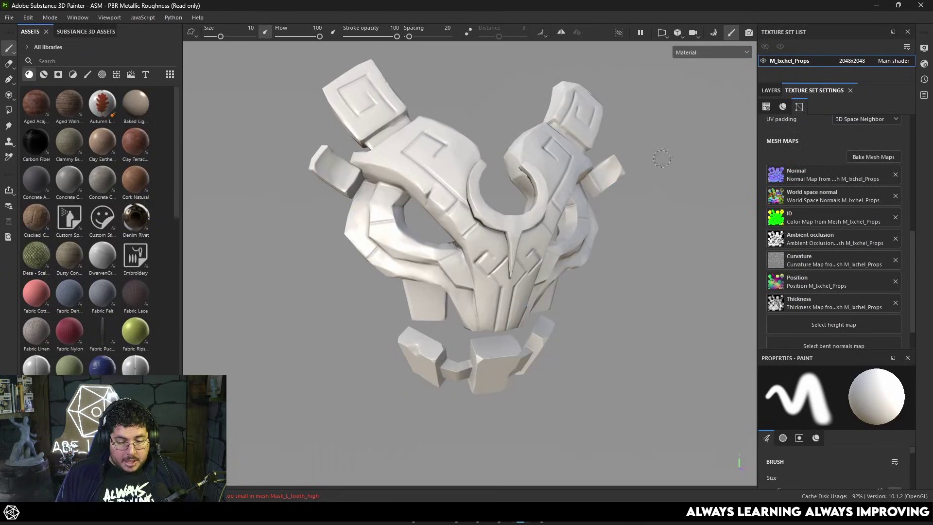
# - Add a fill layer above Layer 1 and assign the World Space Normals map to its Base color
pyautogui.click(770, 91)
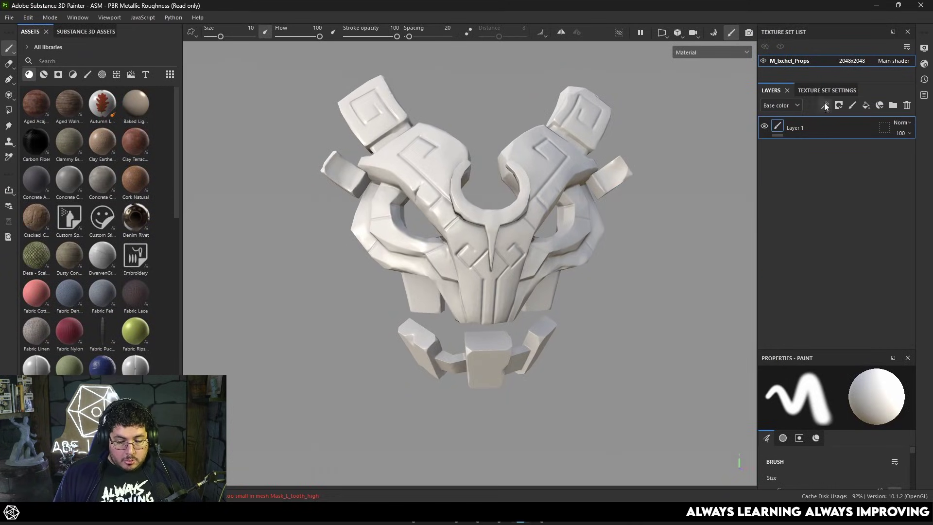
pyautogui.keyDown('alt'); pyautogui.moveTo(610, 229); pyautogui.dragTo(669, 228); pyautogui.keyUp('alt')
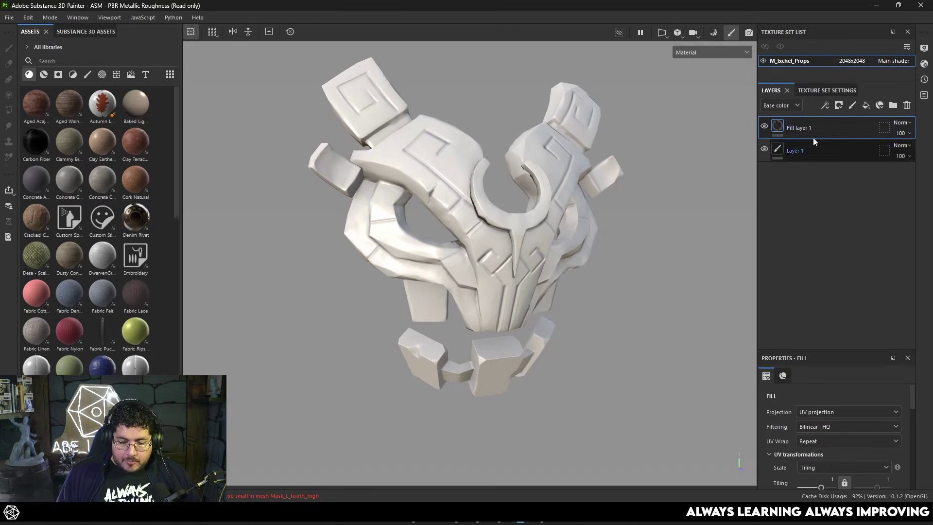
pyautogui.scroll(-5, 820, 408)
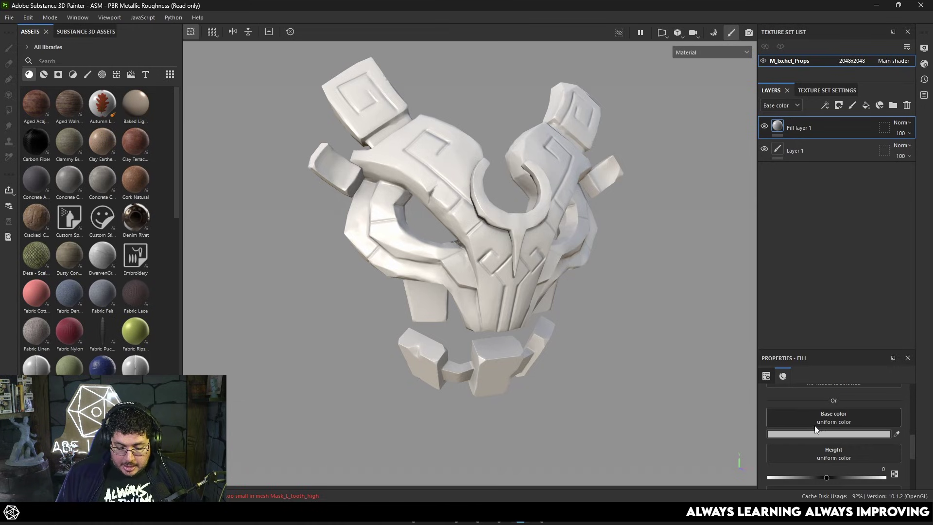
pyautogui.click(821, 416)
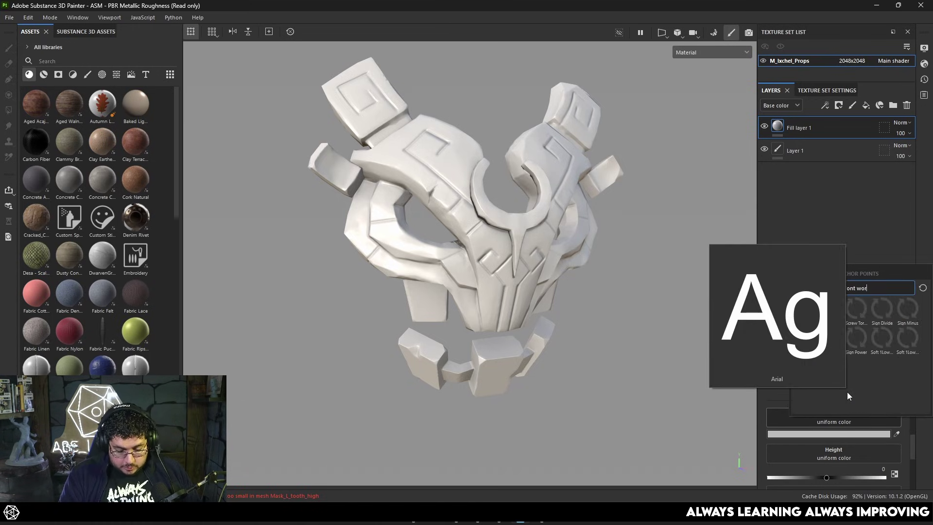
pyautogui.write('world sp6')
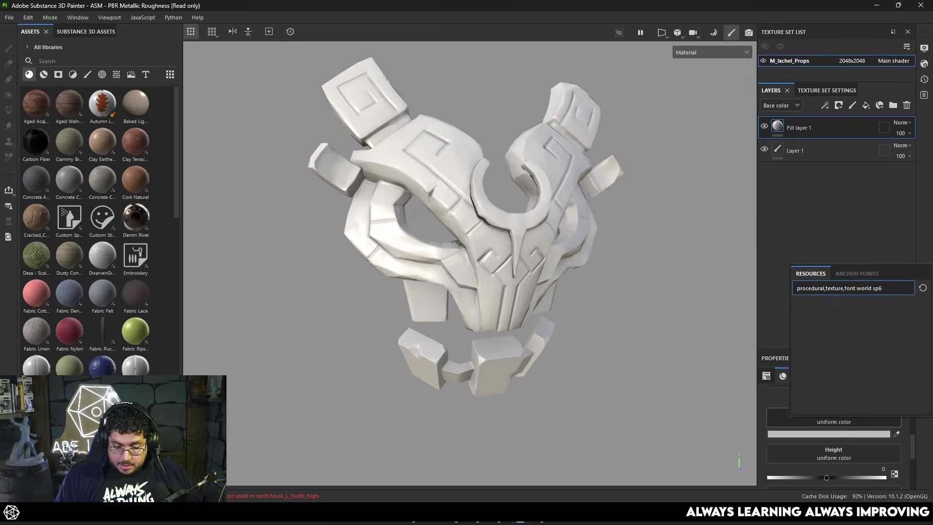
pyautogui.press('BackSpace')
pyautogui.click(807, 312)
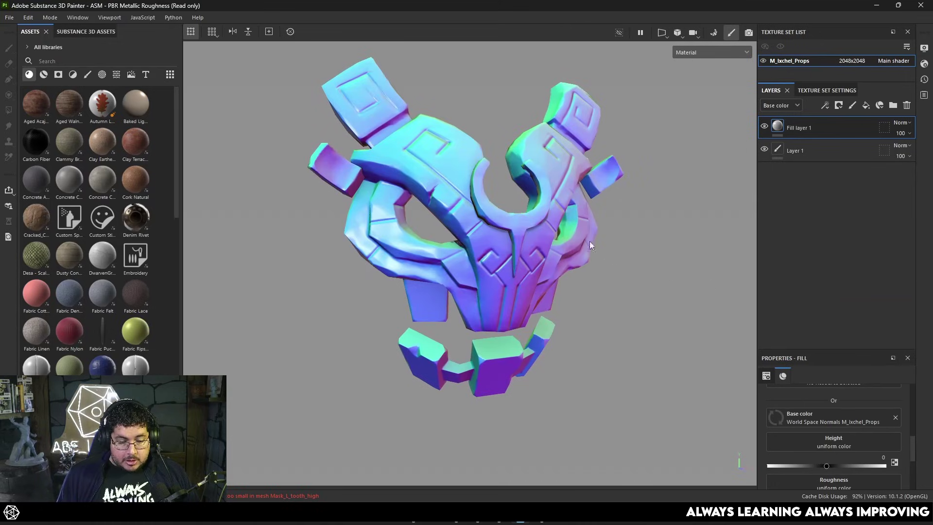
# - Inspect the world space normal colors on the mask from several angles and delete the fill layer
pyautogui.keyDown('alt'); pyautogui.moveTo(590, 241); pyautogui.dragTo(522, 204); pyautogui.keyUp('alt')
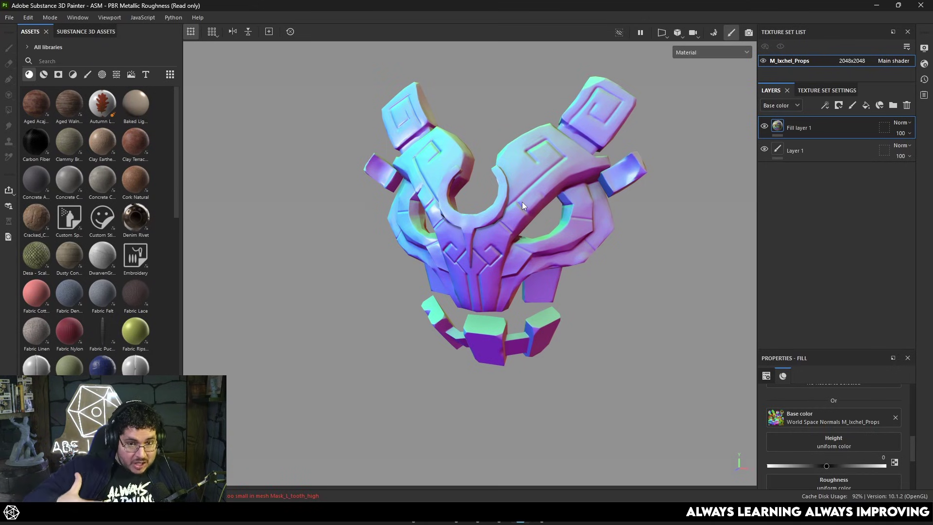
pyautogui.keyDown('alt'); pyautogui.moveTo(580, 190); pyautogui.dragTo(695, 216); pyautogui.keyUp('alt')
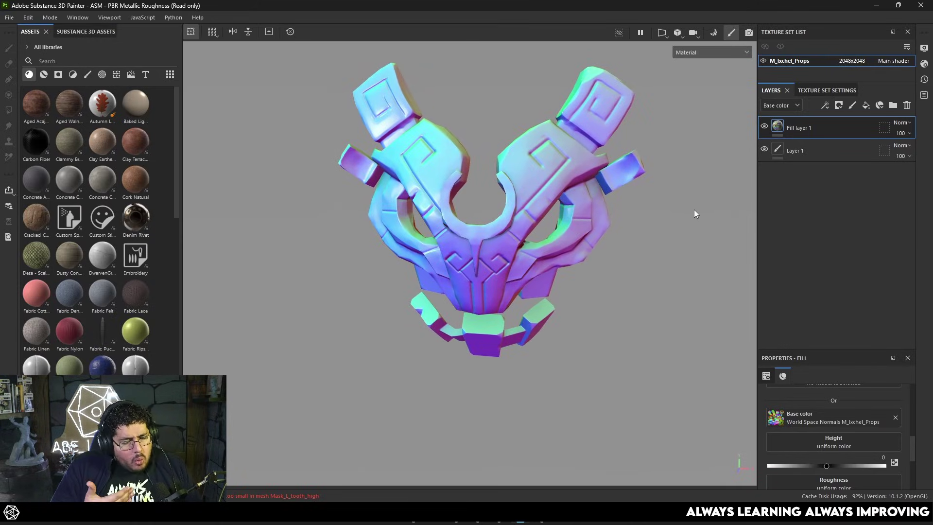
pyautogui.press('Delete')
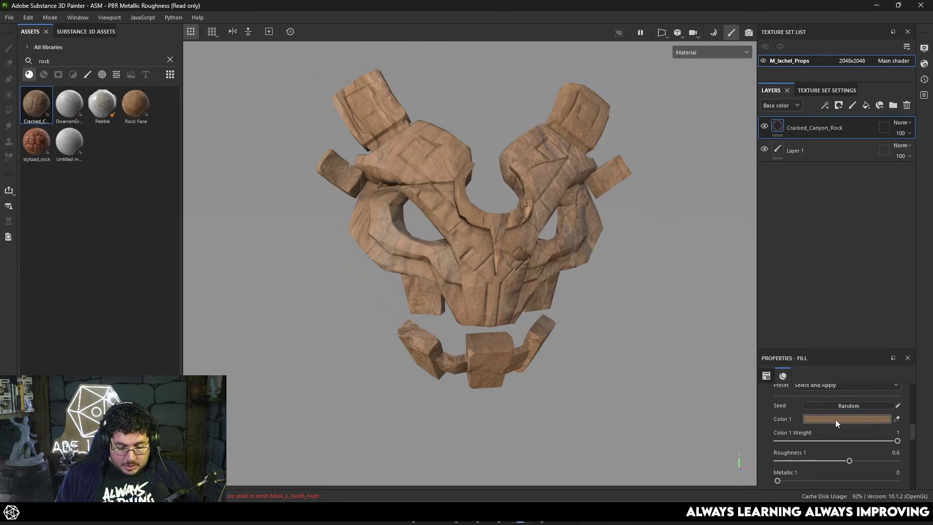
# - Add a Cracked_Canyon_Rock layer to the mask and set Color 1 to 66594A and Color 2 to a dark brown
pyautogui.click(835, 419)
pyautogui.click(741, 405)
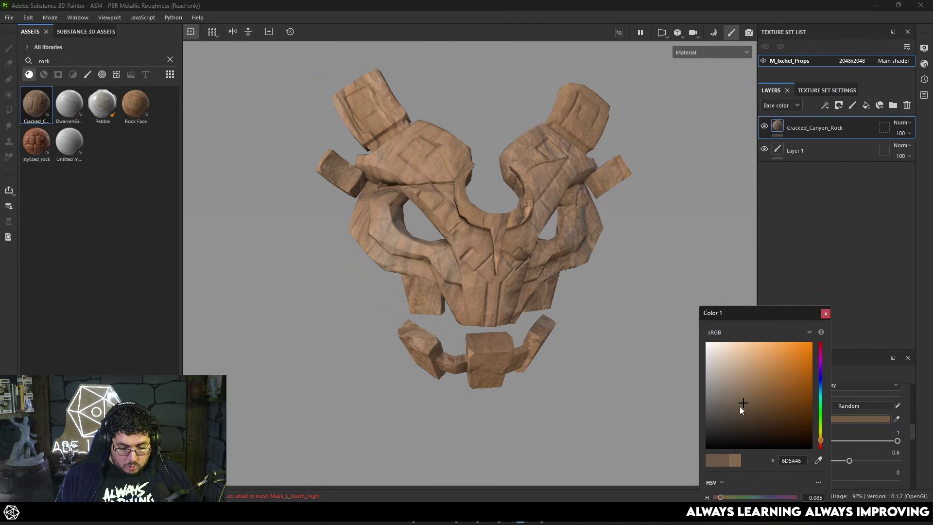
pyautogui.moveTo(740, 408)
pyautogui.mouseDown()
pyautogui.moveTo(738, 395)
pyautogui.moveTo(734, 407)
pyautogui.mouseUp()
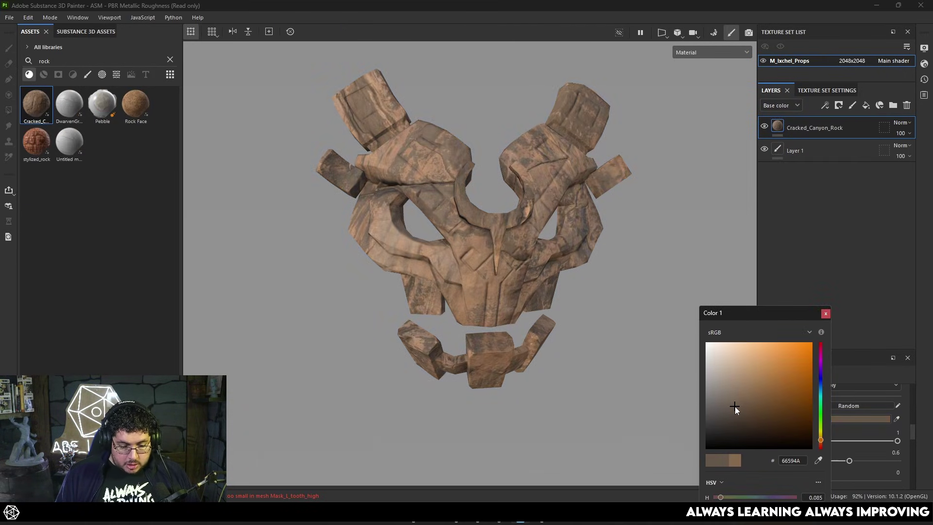
pyautogui.click(826, 313)
pyautogui.click(831, 475)
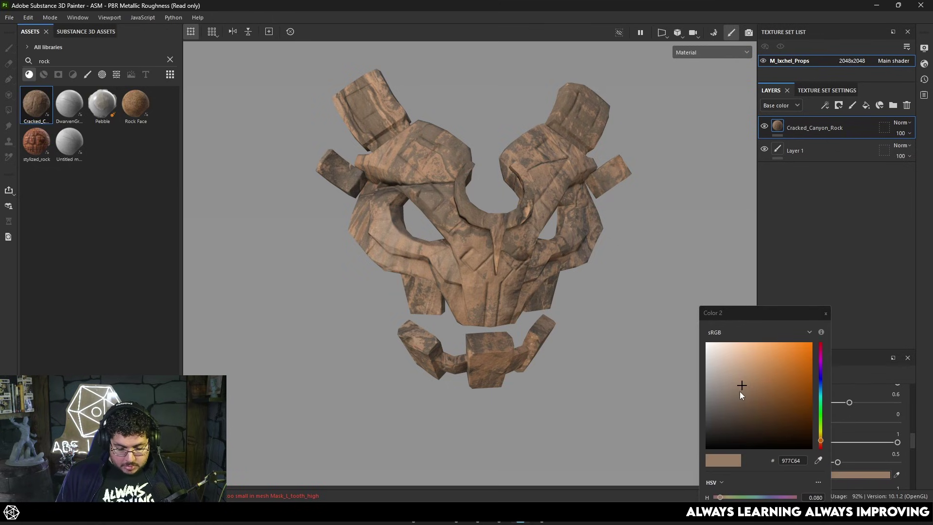
pyautogui.moveTo(739, 391); pyautogui.dragTo(729, 412)
pyautogui.click(824, 316)
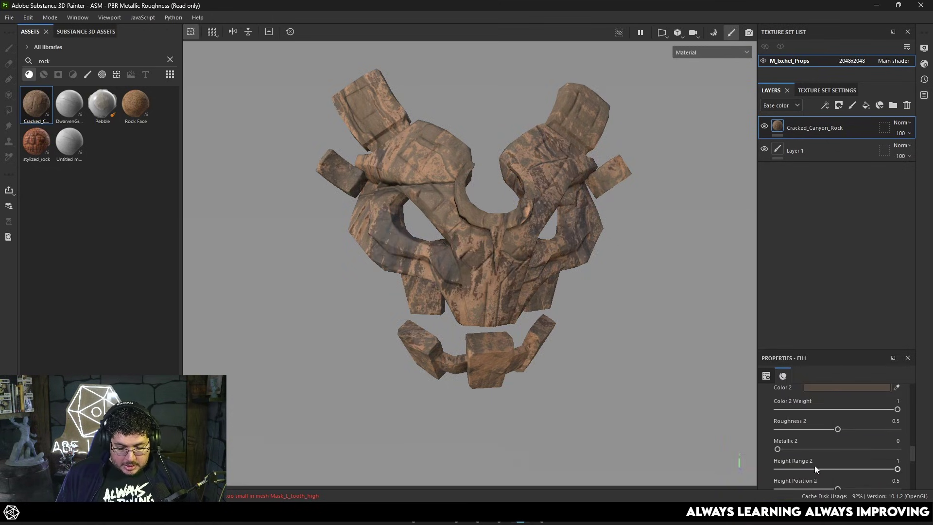
# - Set the rock material's Color 3 to dark brown 494038 and orbit to view the mask from above
pyautogui.scroll(-5, 815, 450)
pyautogui.scroll(1, 813, 450)
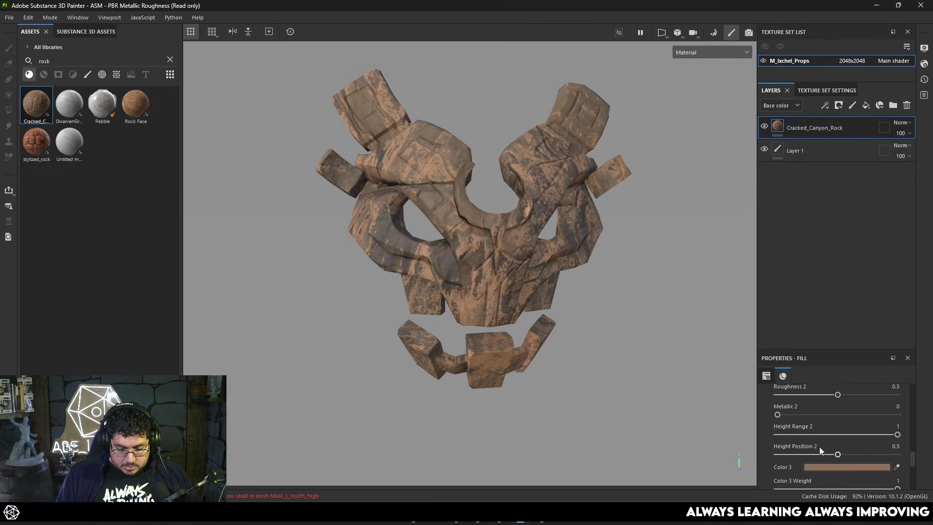
pyautogui.click(835, 466)
pyautogui.click(732, 416)
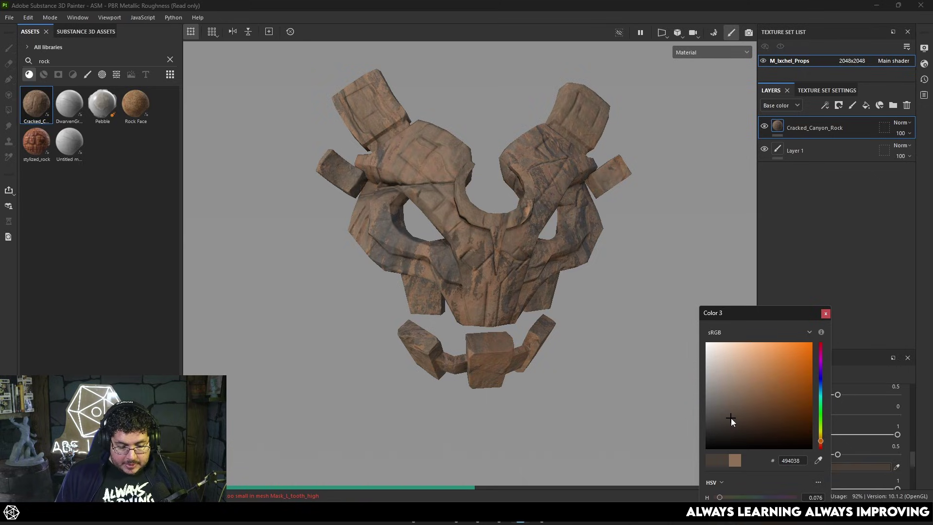
pyautogui.click(824, 314)
pyautogui.keyDown('alt'); pyautogui.moveTo(634, 267); pyautogui.dragTo(632, 282); pyautogui.keyUp('alt')
pyautogui.keyDown('alt'); pyautogui.moveTo(632, 286); pyautogui.dragTo(614, 347, button='middle'); pyautogui.keyUp('alt')
pyautogui.keyDown('alt'); pyautogui.moveTo(566, 293); pyautogui.dragTo(482, 322, button='right'); pyautogui.keyUp('alt')
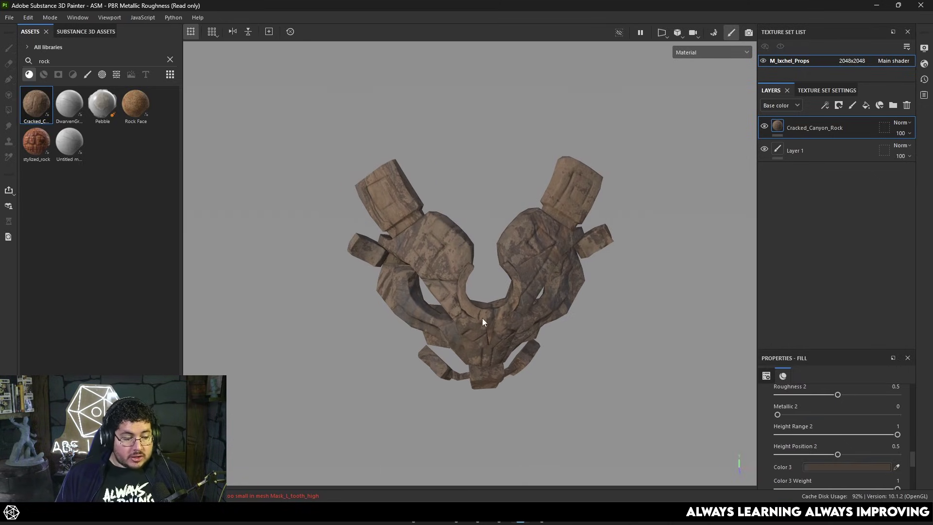
# - Search the assets for rust and add the Metal Rust material as a layer above Cracked_Canyon_Rock
pyautogui.moveTo(64, 61); pyautogui.dragTo(0, 54)
pyautogui.write('rust')
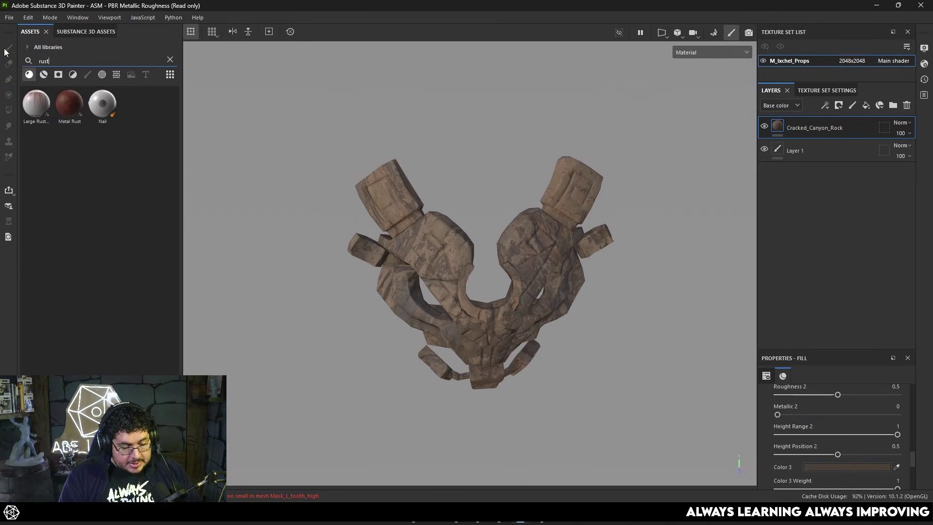
pyautogui.moveTo(69, 103); pyautogui.dragTo(792, 117)
pyautogui.keyDown('alt'); pyautogui.moveTo(712, 187); pyautogui.dragTo(708, 161); pyautogui.keyUp('alt')
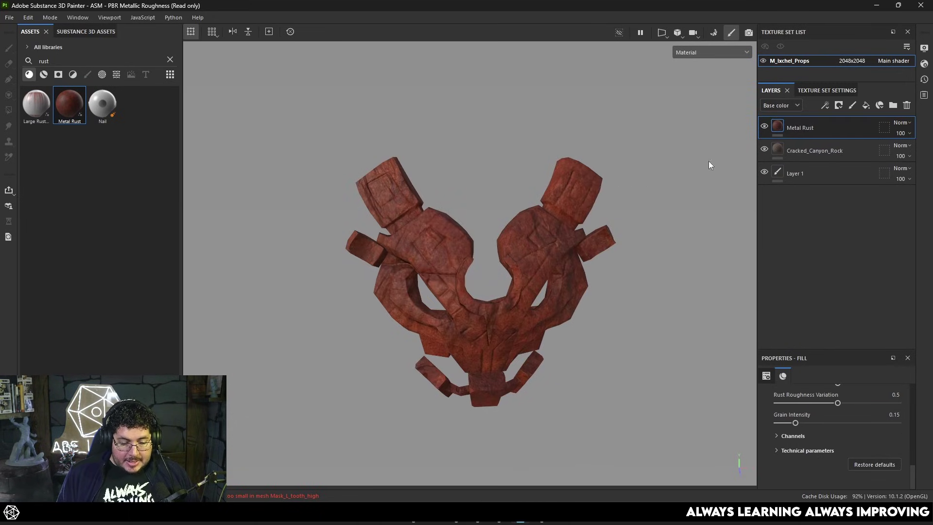
# - Change the Metal Rust layer's Rust Color to a light, desaturated tan
pyautogui.scroll(10, 832, 429)
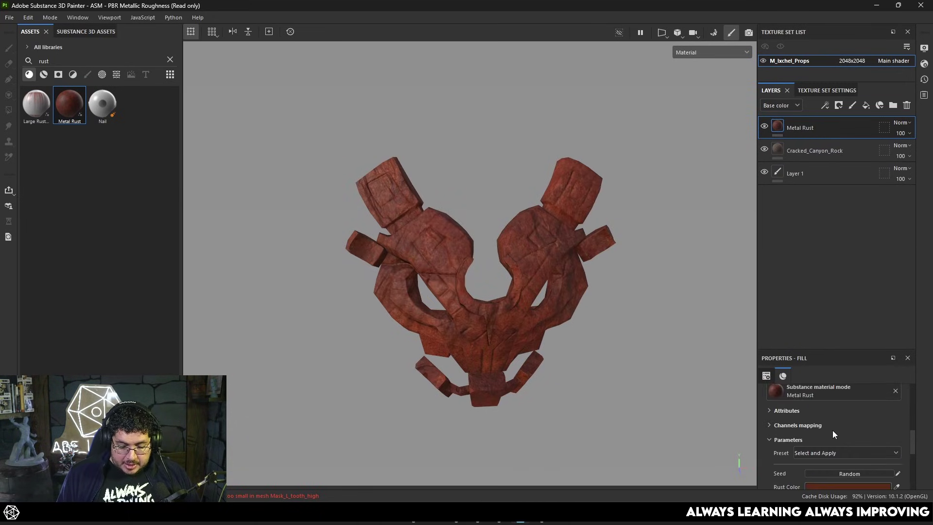
pyautogui.scroll(-4, 833, 440)
pyautogui.click(827, 430)
pyautogui.moveTo(737, 384); pyautogui.dragTo(714, 374)
pyautogui.moveTo(820, 442); pyautogui.dragTo(820, 432)
pyautogui.click(745, 387)
pyautogui.moveTo(745, 388); pyautogui.dragTo(735, 383)
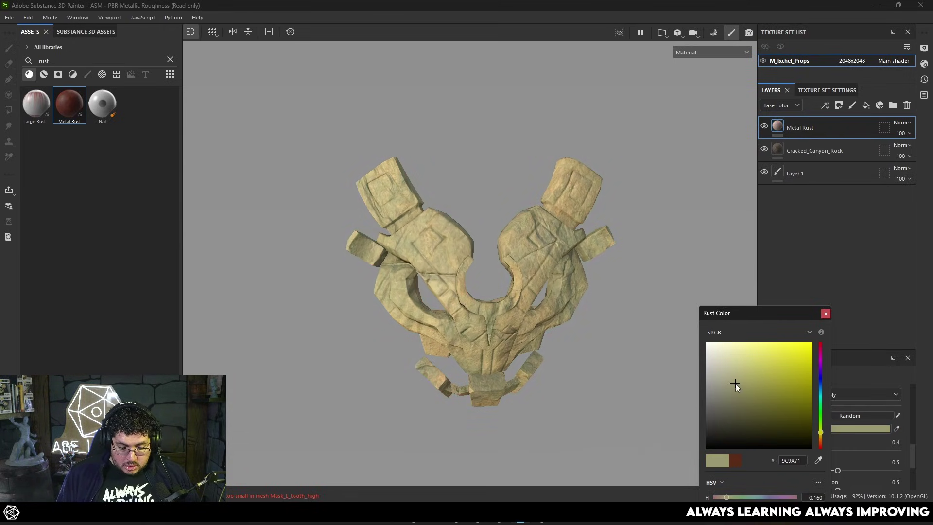
pyautogui.keyDown('alt'); pyautogui.moveTo(590, 233); pyautogui.dragTo(557, 207); pyautogui.keyUp('alt')
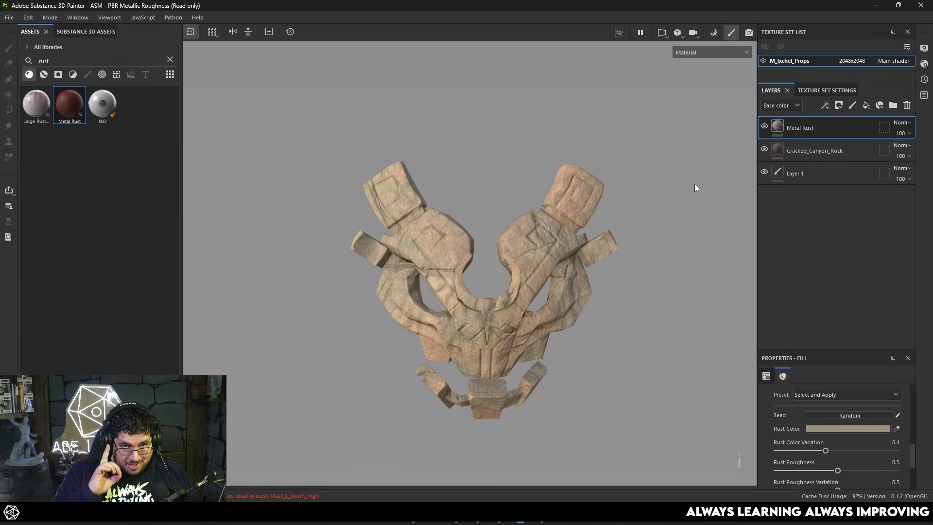
# - Add a black mask to the Metal Rust layer and apply the Light generator to it
pyautogui.rightClick(785, 128)
pyautogui.click(812, 26)
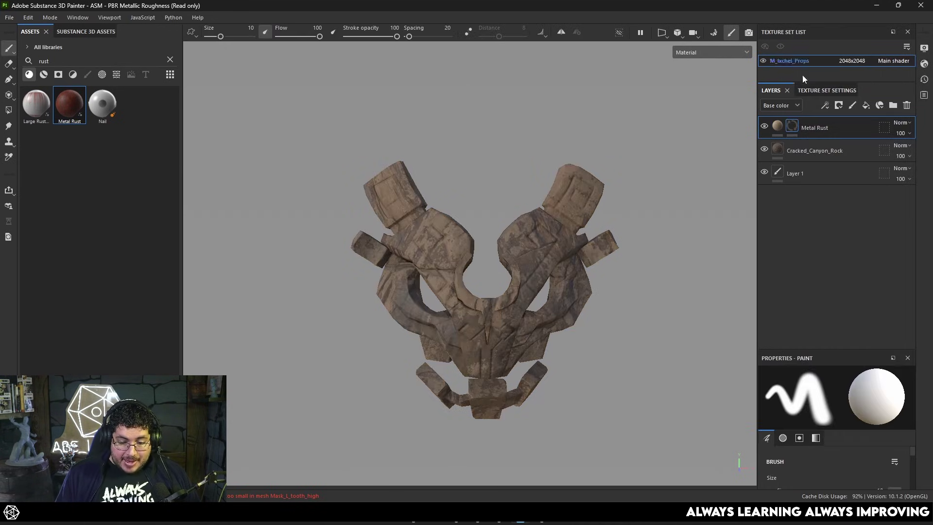
pyautogui.rightClick(790, 126)
pyautogui.click(836, 315)
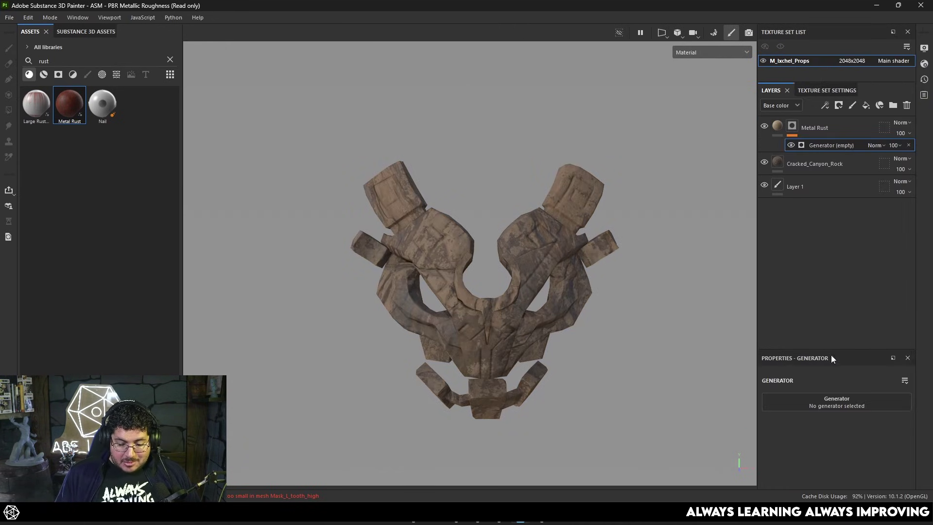
pyautogui.click(828, 398)
pyautogui.click(807, 343)
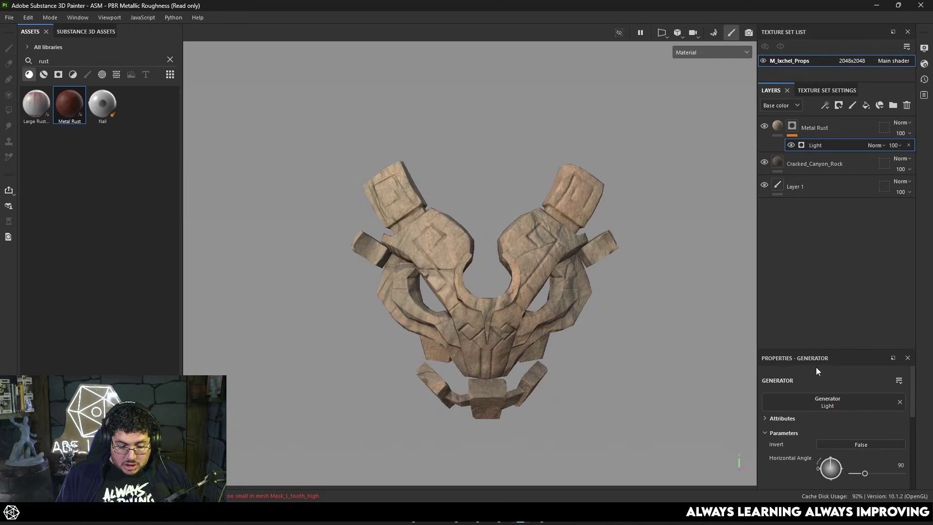
# - Set the Light generator's Vertical Angle to 94, Highlight Level to 0.18 and Highlight Glossiness to 0.72
pyautogui.scroll(-2, 831, 418)
pyautogui.moveTo(826, 406); pyautogui.dragTo(830, 404)
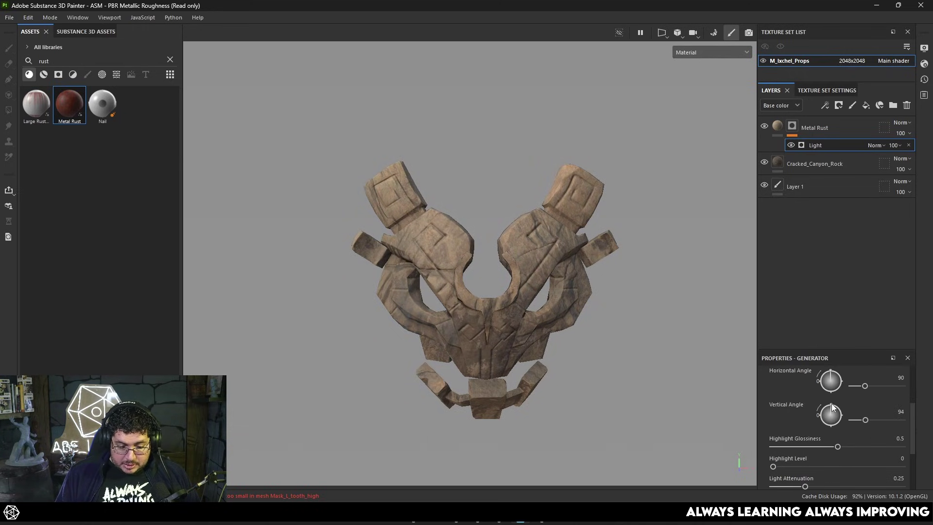
pyautogui.keyDown('alt'); pyautogui.moveTo(642, 287); pyautogui.dragTo(651, 340); pyautogui.keyUp('alt')
pyautogui.scroll(-1, 797, 457)
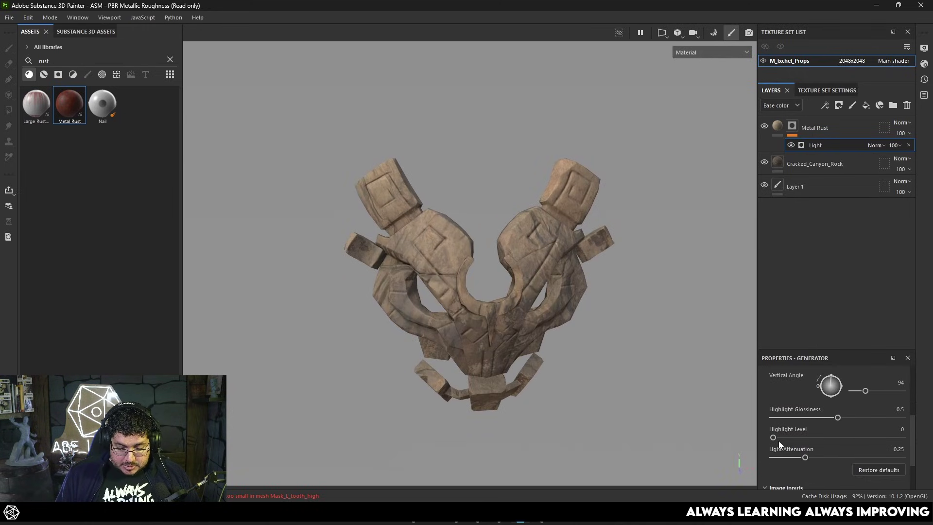
pyautogui.moveTo(775, 438); pyautogui.dragTo(793, 438)
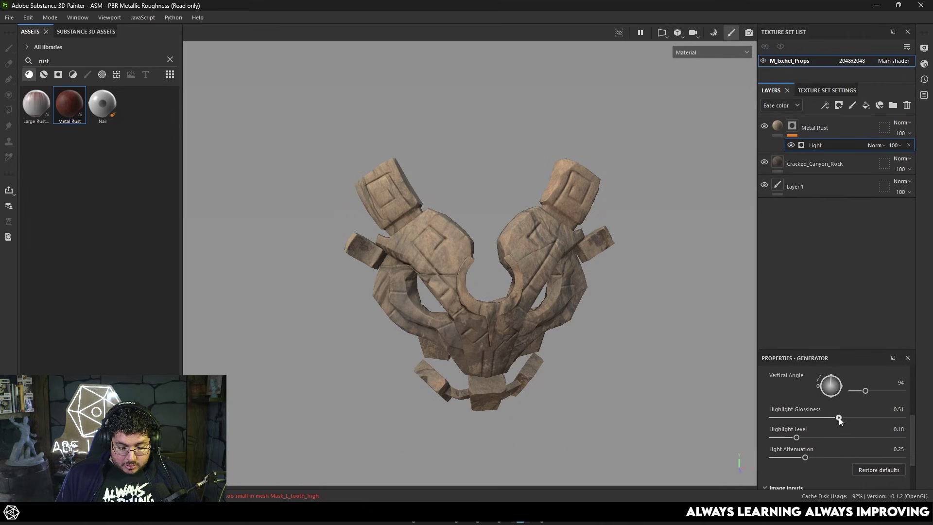
pyautogui.moveTo(838, 418); pyautogui.dragTo(865, 418)
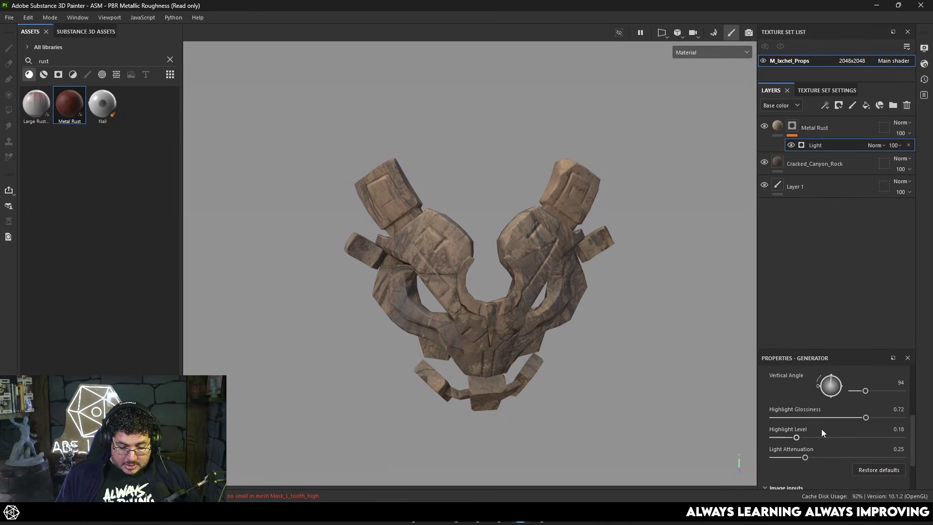
# - Set the Light generator's Highlight Level to 0.7 and enlarge its properties to reach the image inputs
pyautogui.moveTo(820, 438); pyautogui.dragTo(862, 438)
pyautogui.keyDown('alt'); pyautogui.moveTo(587, 269); pyautogui.dragTo(596, 369); pyautogui.keyUp('alt')
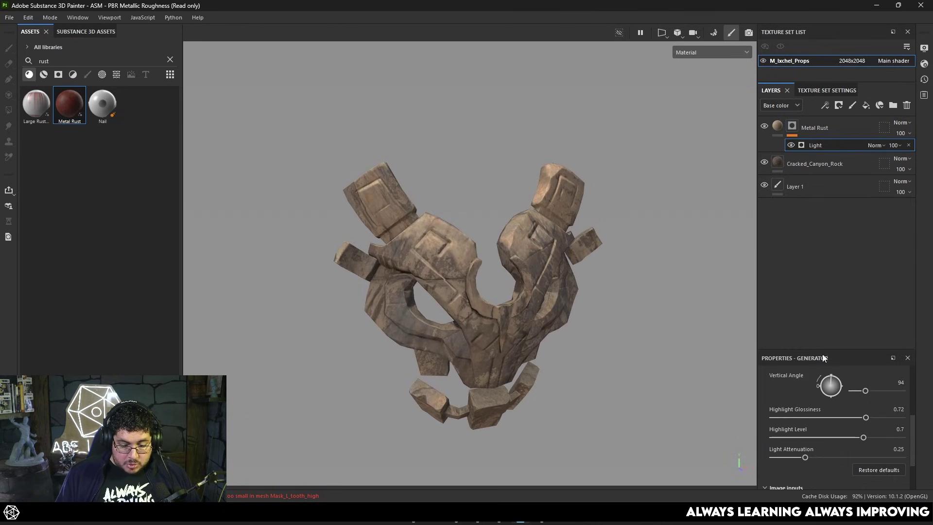
pyautogui.moveTo(820, 348); pyautogui.dragTo(820, 205)
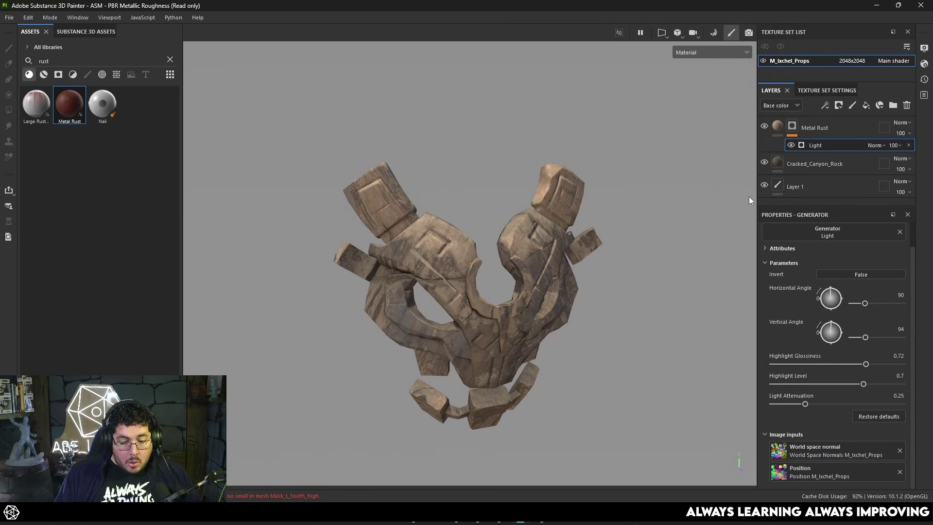
# - Clear the Light generator's World space normal and Position image inputs to compare the effect, and undo both removals
pyautogui.click(899, 451)
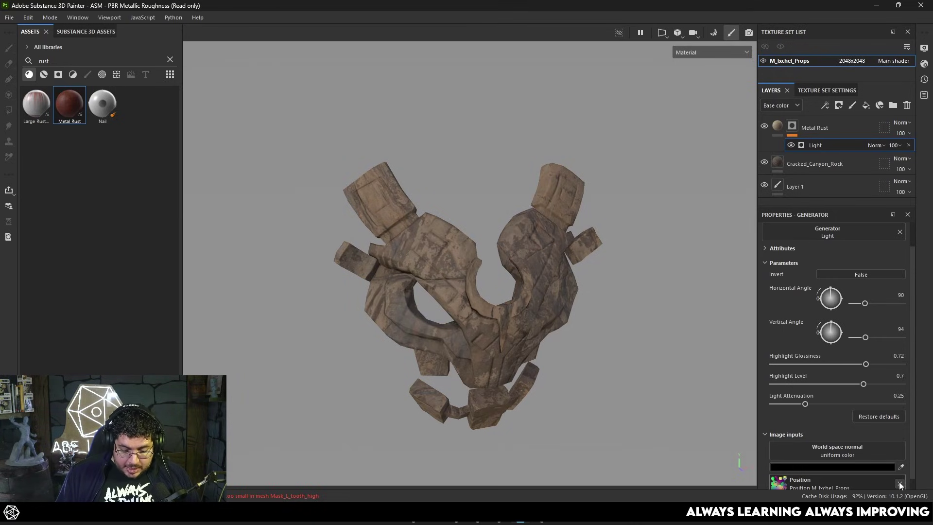
pyautogui.click(899, 481)
pyautogui.keyDown('alt'); pyautogui.moveTo(598, 329); pyautogui.dragTo(521, 248); pyautogui.keyUp('alt')
pyautogui.keyDown('alt'); pyautogui.moveTo(562, 302); pyautogui.dragTo(595, 324); pyautogui.keyUp('alt')
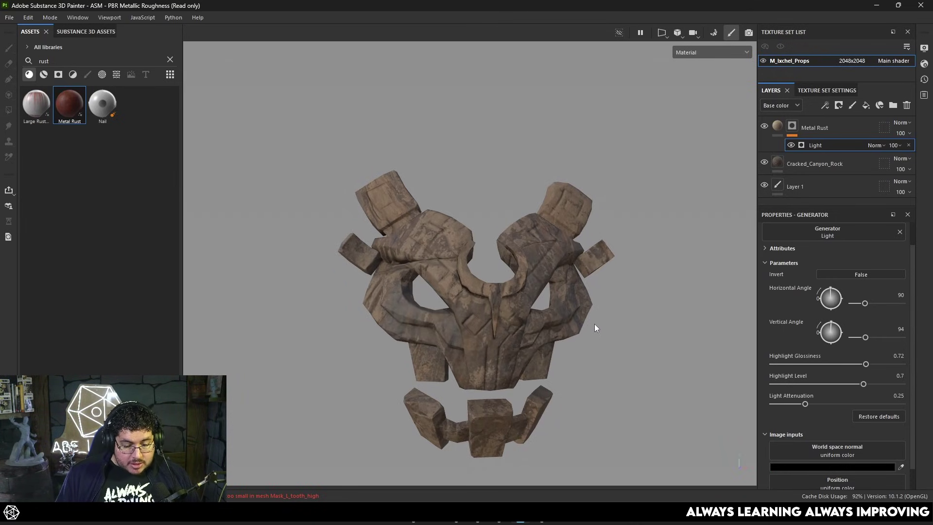
pyautogui.hotkey('ctrl', 'z')
pyautogui.hotkey('ctrl', 'z')
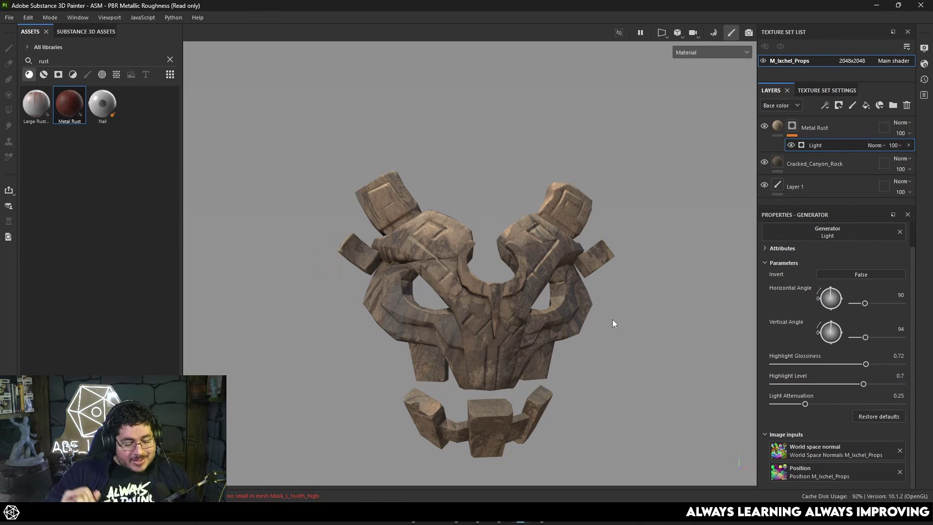
# - Delete the Metal Rust and Cracked_Canyon_Rock layers
pyautogui.click(814, 130)
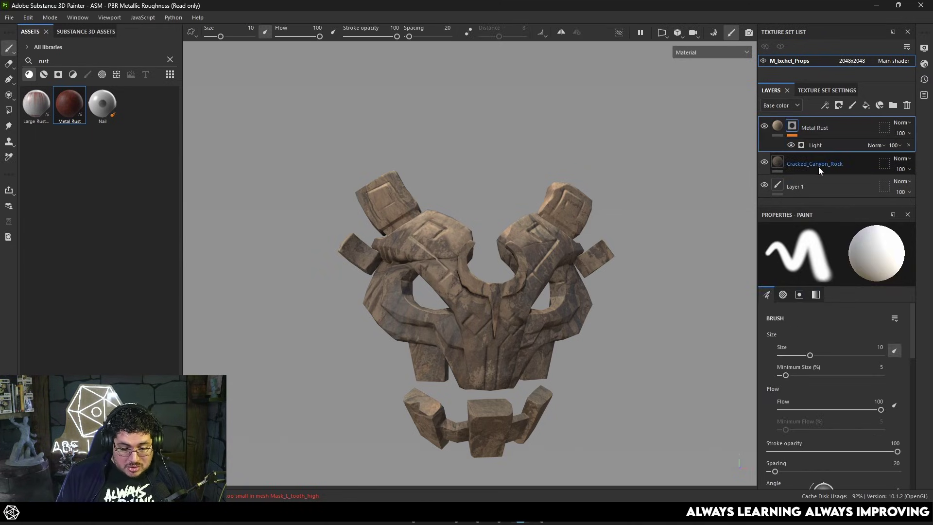
pyautogui.keyDown('shift'); pyautogui.click(818, 166); pyautogui.keyUp('shift')
pyautogui.press('Delete')
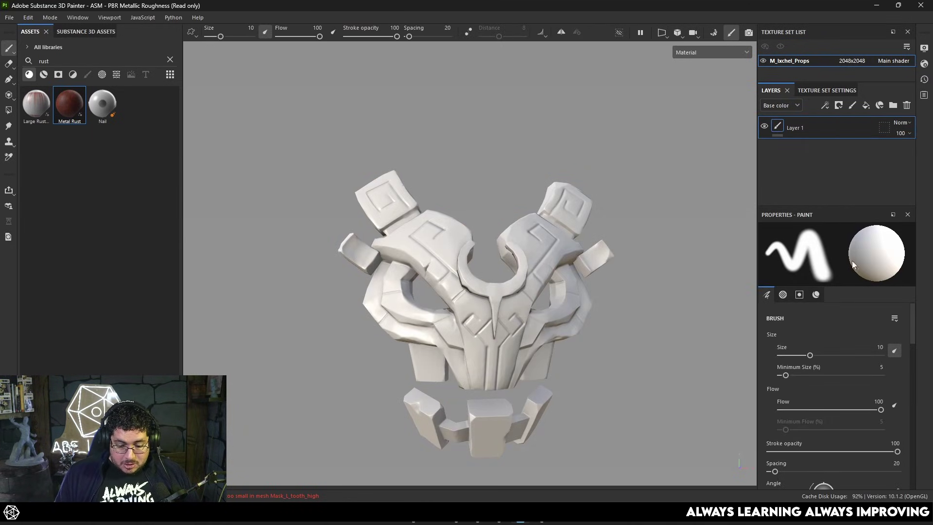
# - Preview the World Space Normals map on the mask as a new fill layer's Base color, and delete that layer
pyautogui.click(867, 106)
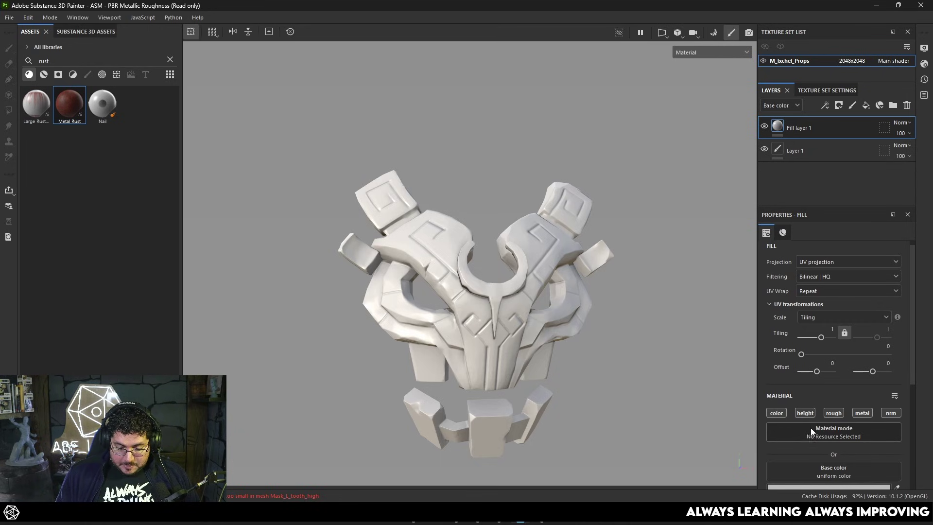
pyautogui.click(826, 470)
pyautogui.click(799, 368)
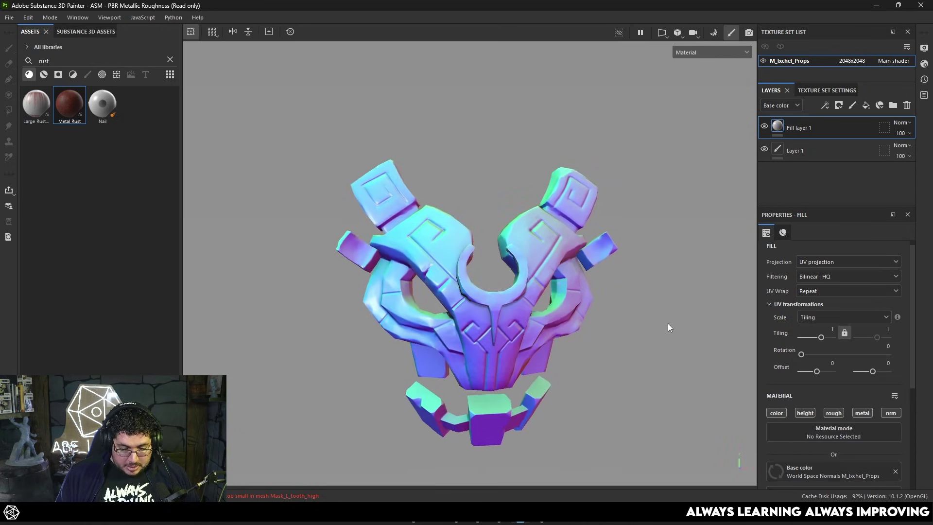
pyautogui.moveTo(667, 327)
pyautogui.keyDown('alt'); pyautogui.mouseDown()
pyautogui.moveTo(650, 271)
pyautogui.moveTo(681, 279)
pyautogui.moveTo(535, 263)
pyautogui.moveTo(735, 285)
pyautogui.moveTo(583, 258)
pyautogui.moveTo(591, 252)
pyautogui.moveTo(564, 220)
pyautogui.moveTo(599, 250)
pyautogui.moveTo(512, 221)
pyautogui.moveTo(744, 171)
pyautogui.mouseUp(); pyautogui.keyUp('alt')
pyautogui.press('Delete')
# - Add a new fill layer above Layer 1 and set its Base color to the mid grey 727272
pyautogui.click(865, 105)
pyautogui.scroll(-5, 821, 398)
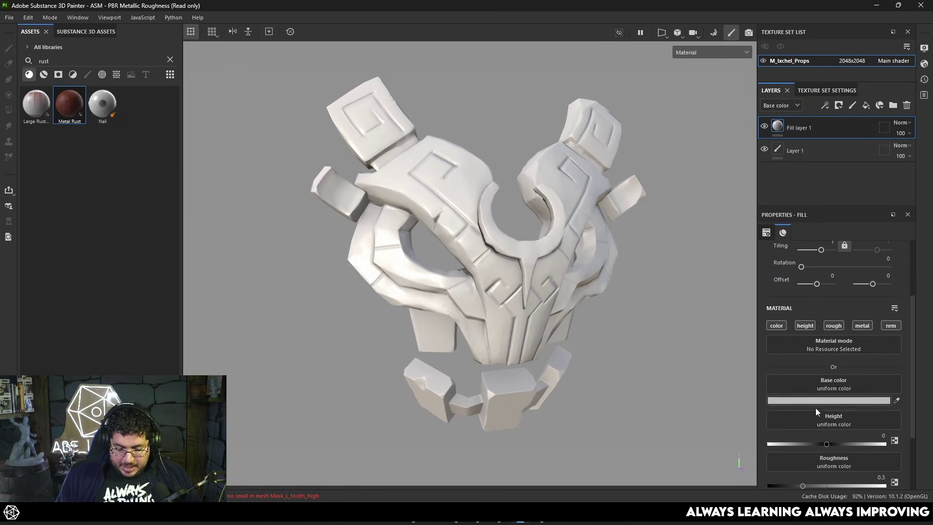
pyautogui.click(817, 403)
pyautogui.click(711, 413)
pyautogui.moveTo(710, 415); pyautogui.dragTo(699, 400)
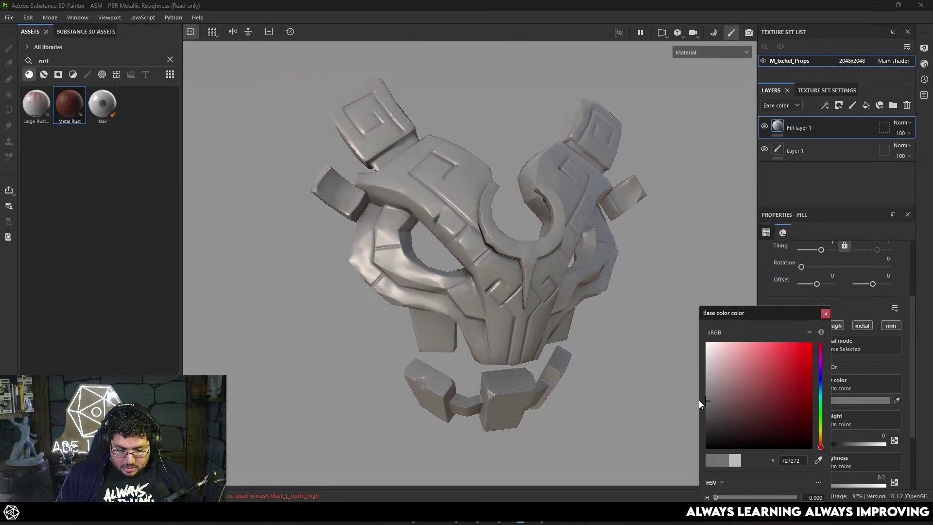
pyautogui.click(825, 314)
# - Change Fill layer 1's Base color to a muted green and raise its Roughness close to the maximum
pyautogui.click(811, 402)
pyautogui.click(785, 392)
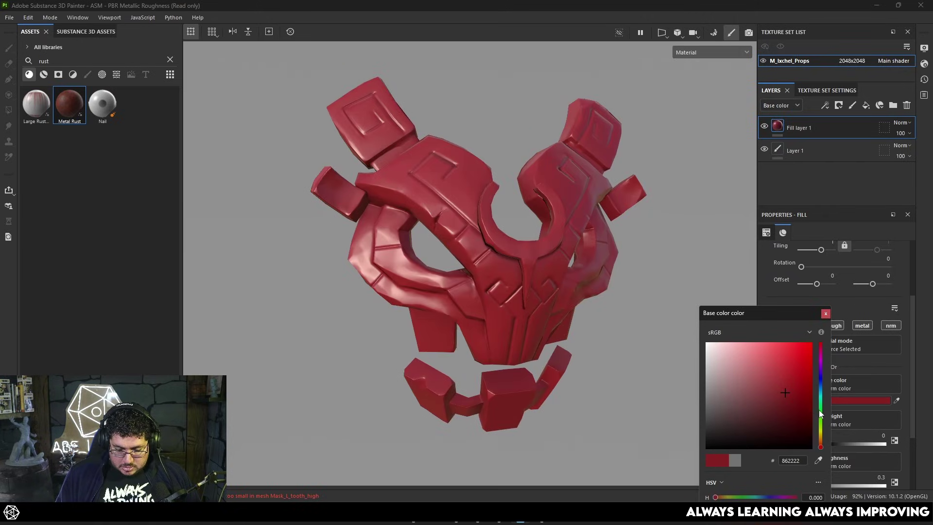
pyautogui.click(820, 419)
pyautogui.moveTo(755, 412); pyautogui.dragTo(744, 401)
pyautogui.click(826, 313)
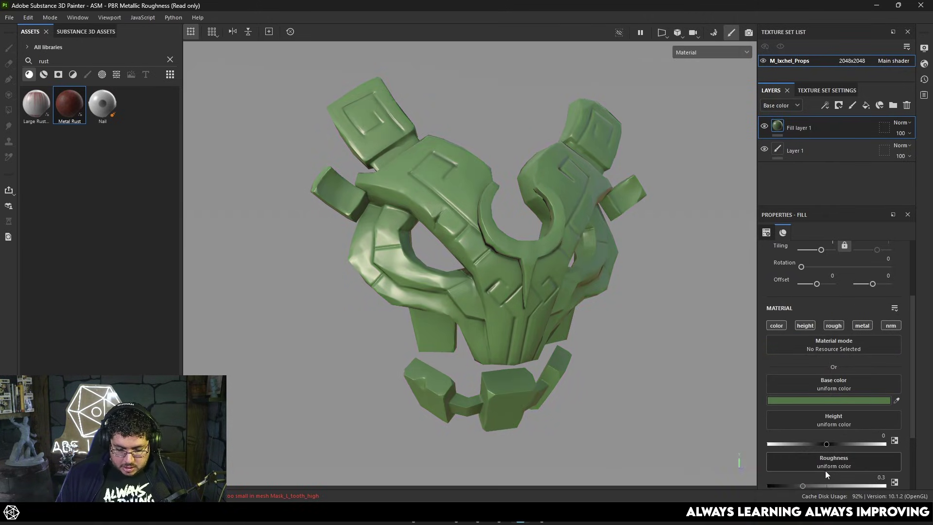
pyautogui.click(881, 485)
pyautogui.keyDown('alt'); pyautogui.moveTo(614, 328); pyautogui.dragTo(635, 316); pyautogui.keyUp('alt')
# - Add a second fill layer above the green one and set its Base color to black (000000)
pyautogui.click(865, 106)
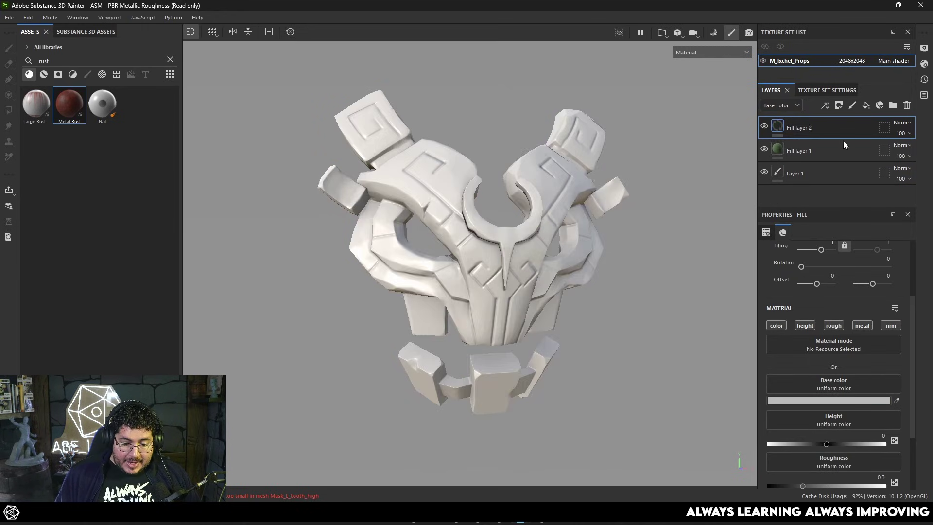
pyautogui.click(815, 400)
pyautogui.moveTo(792, 406); pyautogui.dragTo(672, 482)
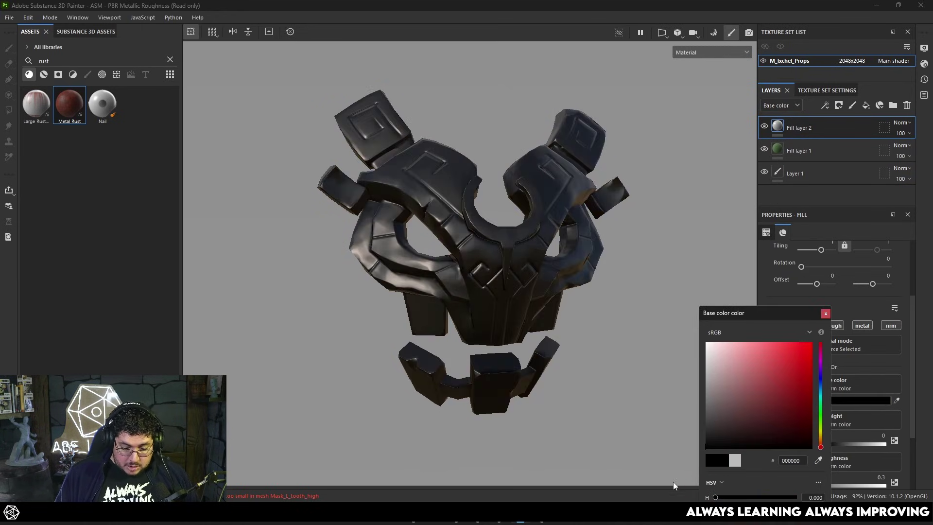
pyautogui.click(792, 129)
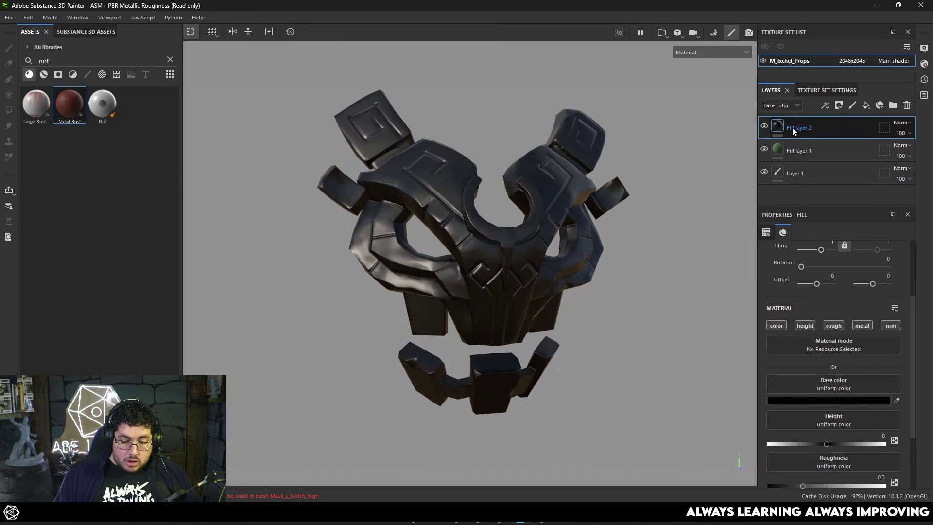
pyautogui.rightClick(789, 127)
pyautogui.click(771, 125)
pyautogui.rightClick(780, 124)
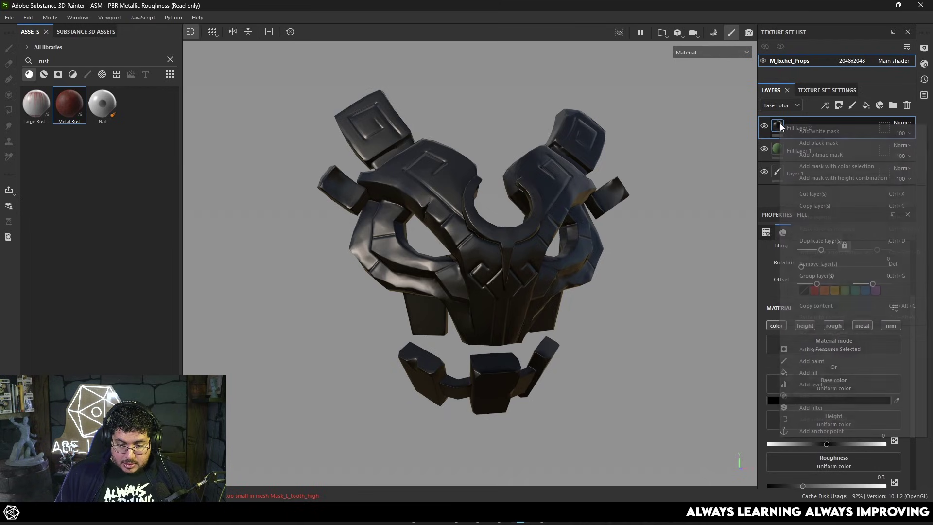
pyautogui.click(781, 120)
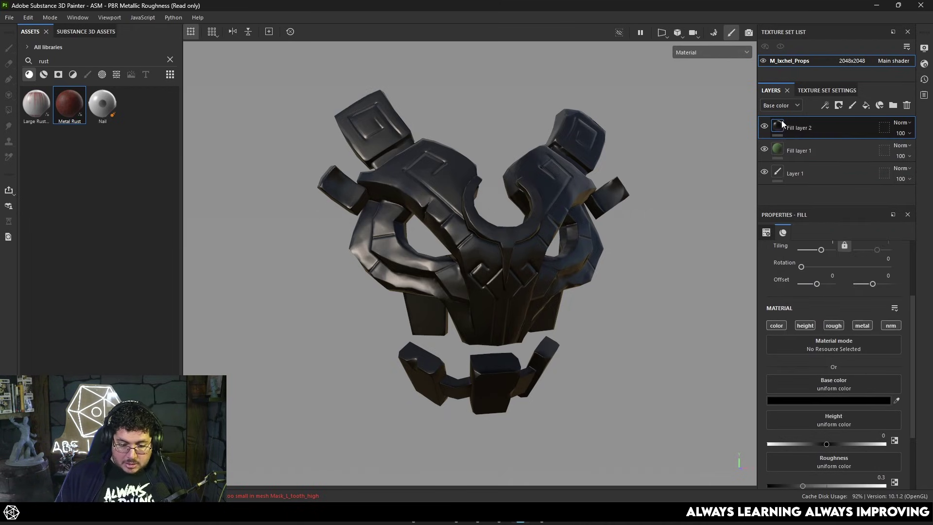
# - Search the Base color resources for ambient and assign the mesh's Ambient Occlusion map to Fill layer 2
pyautogui.click(824, 382)
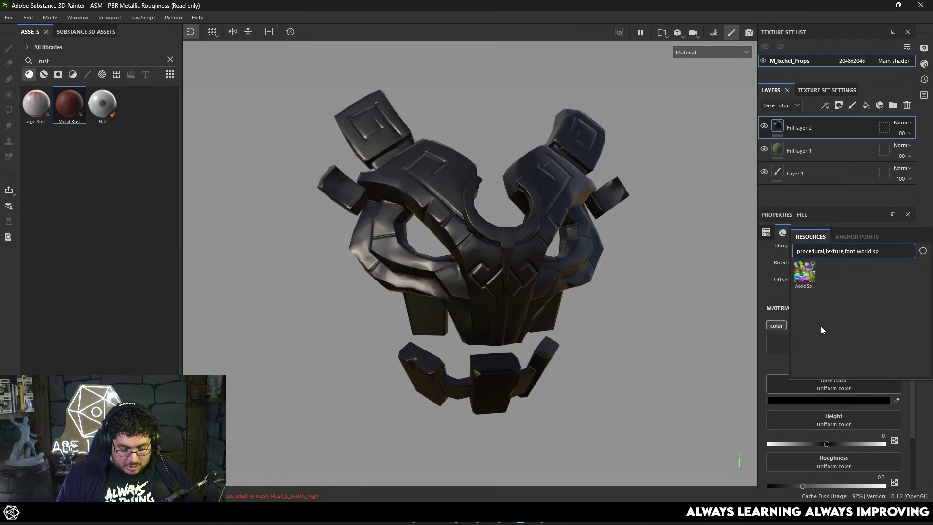
pyautogui.press('BackSpace')
pyautogui.press('BackSpace')
pyautogui.write('ambien')
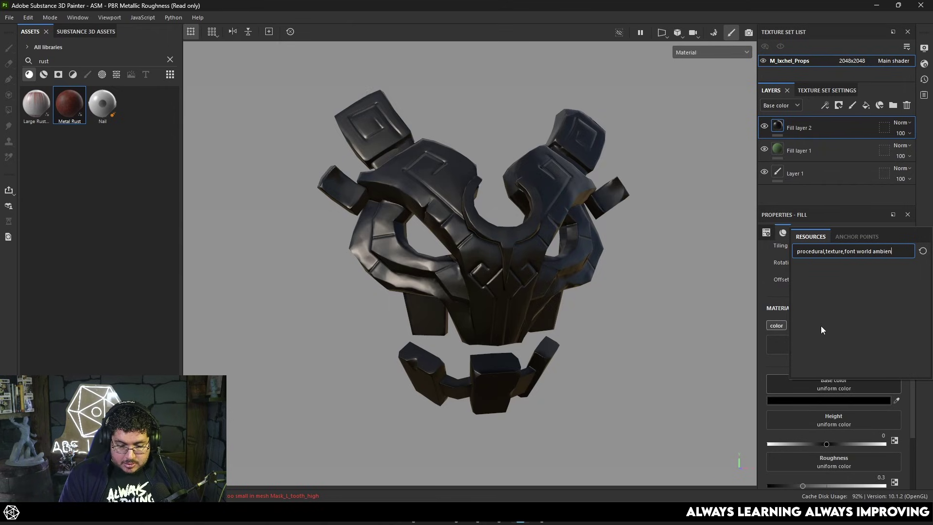
pyautogui.press('BackSpace')
pyautogui.press('BackSpace')
pyautogui.press('BackSpace')
pyautogui.press('BackSpace')
pyautogui.press('BackSpace')
pyautogui.press('BackSpace')
pyautogui.press('BackSpace')
pyautogui.press('BackSpace')
pyautogui.press('BackSpace')
pyautogui.press('BackSpace')
pyautogui.press('BackSpace')
pyautogui.press('BackSpace')
pyautogui.write('ambient')
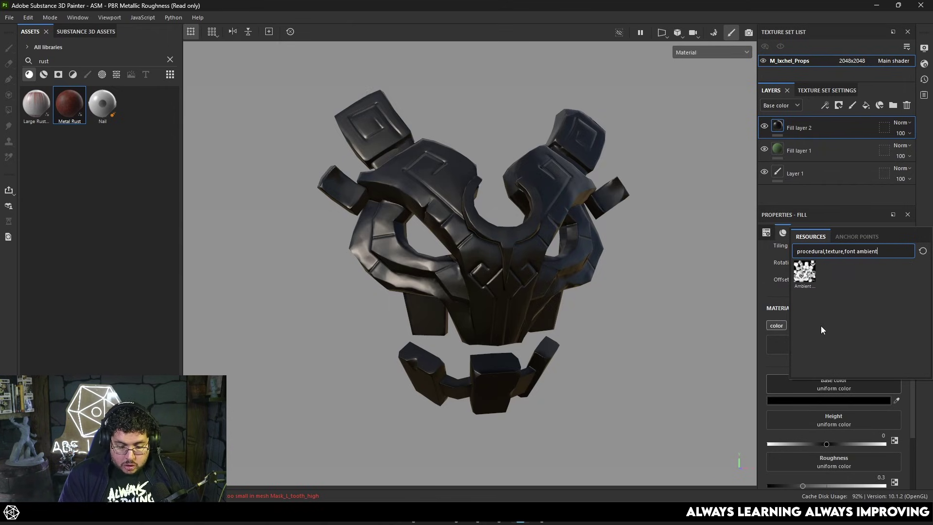
pyautogui.click(804, 275)
# - Inspect the ambient occlusion on the mask and set Fill layer 2's blend mode to Multiply
pyautogui.keyDown('alt'); pyautogui.moveTo(578, 260); pyautogui.dragTo(598, 274); pyautogui.keyUp('alt')
pyautogui.keyDown('alt'); pyautogui.moveTo(598, 274); pyautogui.dragTo(587, 267, button='right'); pyautogui.keyUp('alt')
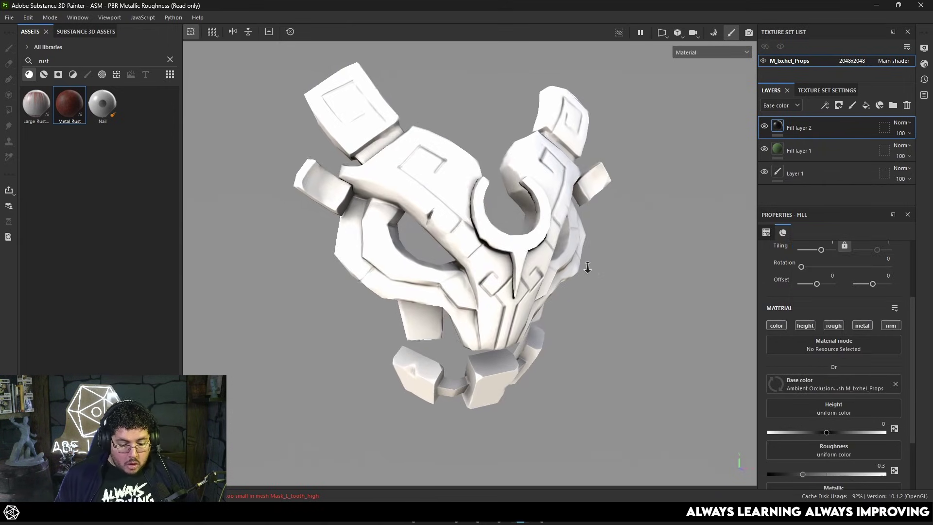
pyautogui.moveTo(587, 267)
pyautogui.keyDown('alt'); pyautogui.mouseDown()
pyautogui.moveTo(641, 246)
pyautogui.moveTo(593, 273)
pyautogui.mouseUp(); pyautogui.keyUp('alt')
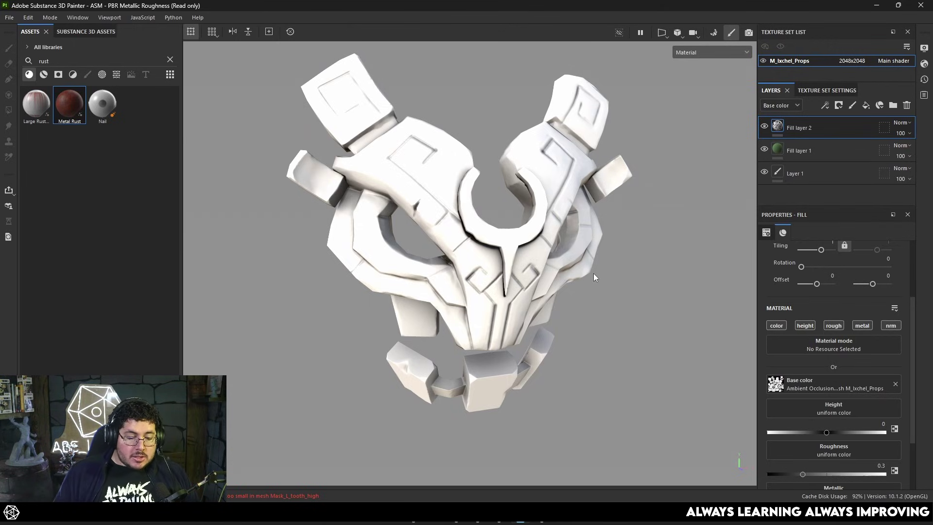
pyautogui.keyDown('alt'); pyautogui.moveTo(593, 273); pyautogui.dragTo(543, 249); pyautogui.keyUp('alt')
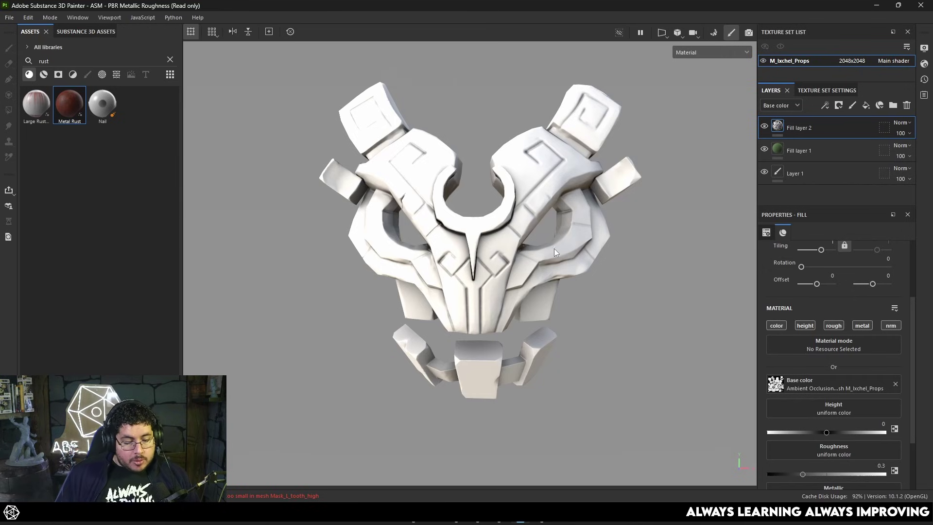
pyautogui.keyDown('alt'); pyautogui.moveTo(554, 248); pyautogui.dragTo(598, 274); pyautogui.keyUp('alt')
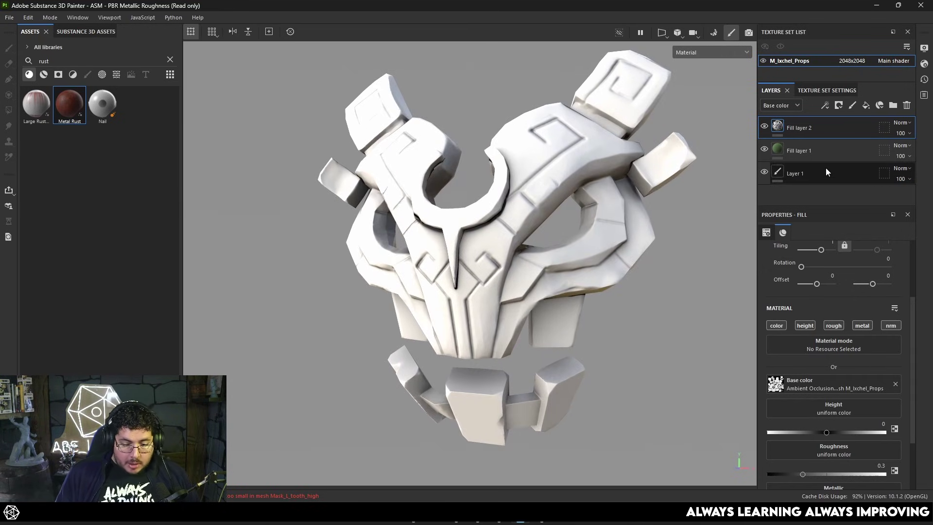
pyautogui.keyDown('alt'); pyautogui.moveTo(486, 253); pyautogui.dragTo(489, 233); pyautogui.keyUp('alt')
pyautogui.click(896, 124)
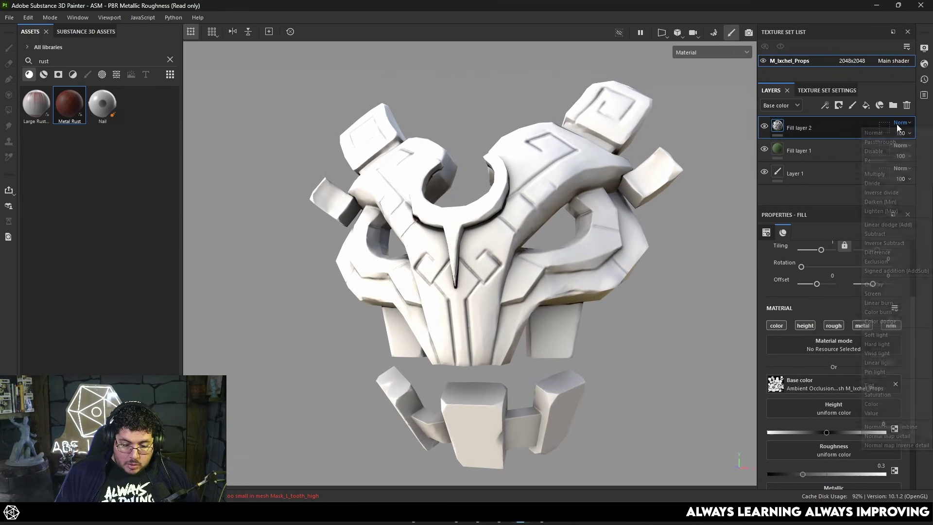
pyautogui.click(876, 174)
pyautogui.keyDown('alt'); pyautogui.moveTo(608, 233); pyautogui.dragTo(543, 287); pyautogui.keyUp('alt')
# - Disable Fill layer 2's height, roughness, metallic and normal channels, leaving only color enabled
pyautogui.click(804, 328)
pyautogui.click(832, 325)
pyautogui.click(857, 326)
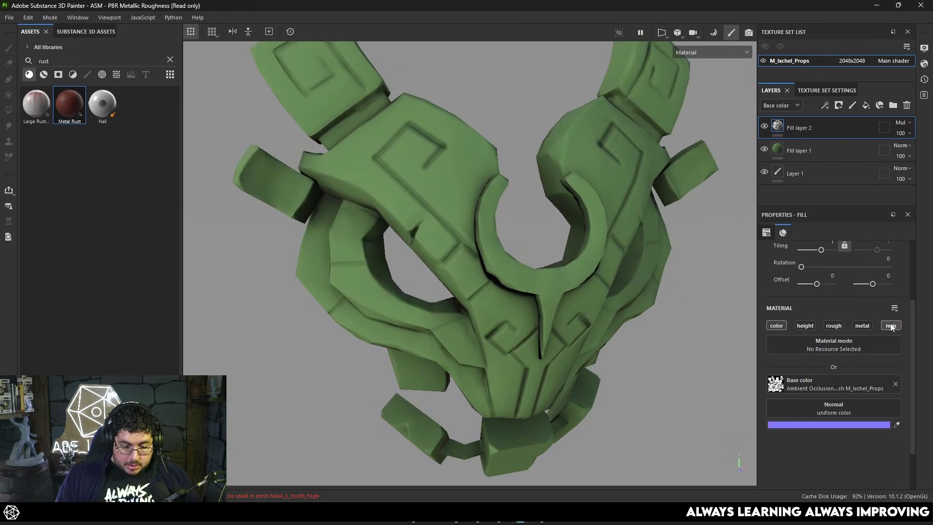
pyautogui.click(889, 326)
pyautogui.keyDown('alt'); pyautogui.moveTo(743, 233); pyautogui.dragTo(723, 217); pyautogui.keyUp('alt')
# - Toggle Fill layer 2's visibility to compare the green mask with and without the ambient occlusion
pyautogui.click(764, 128)
pyautogui.keyDown('alt'); pyautogui.moveTo(651, 252); pyautogui.dragTo(630, 197); pyautogui.keyUp('alt')
pyautogui.click(763, 126)
pyautogui.click(764, 126)
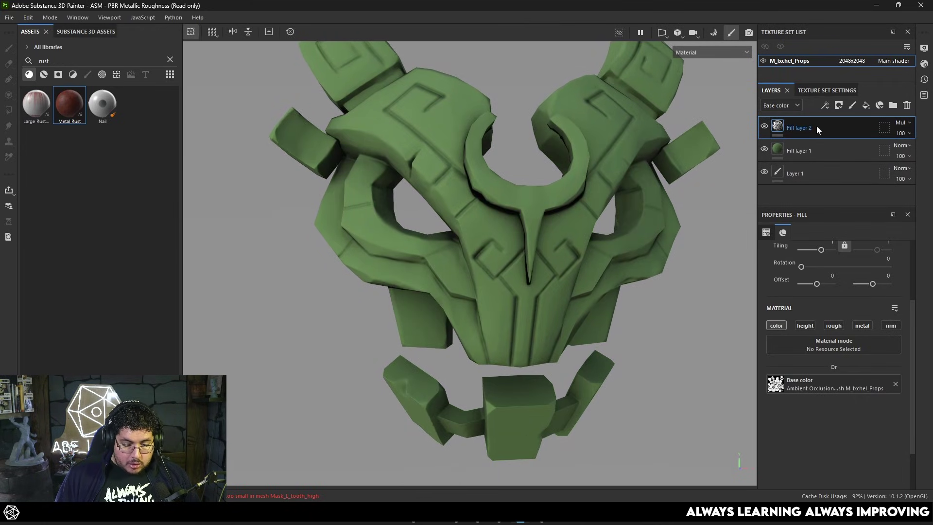
# - Return Fill layer 2's blend mode to Normal and examine the occlusion map on the mask
pyautogui.click(900, 123)
pyautogui.click(884, 135)
pyautogui.keyDown('alt'); pyautogui.moveTo(691, 224); pyautogui.dragTo(593, 208); pyautogui.keyUp('alt')
pyautogui.moveTo(594, 209)
pyautogui.keyDown('alt'); pyautogui.mouseDown(button='right')
pyautogui.moveTo(598, 274)
pyautogui.moveTo(628, 263)
pyautogui.mouseUp(button='right'); pyautogui.keyUp('alt')
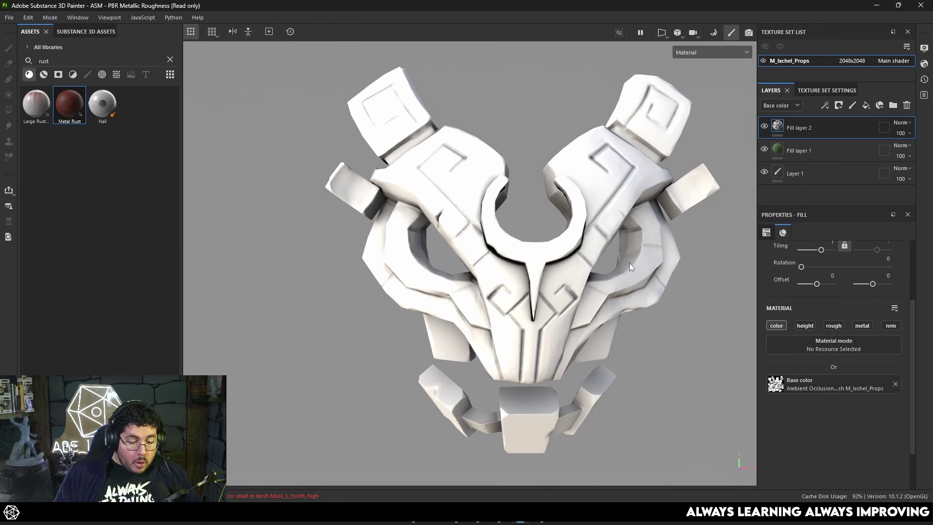
# - Add Levels to Fill layer 2's Base color, setting the midtone to 5.014 and the output range to 0.095–0.669
pyautogui.rightClick(777, 127)
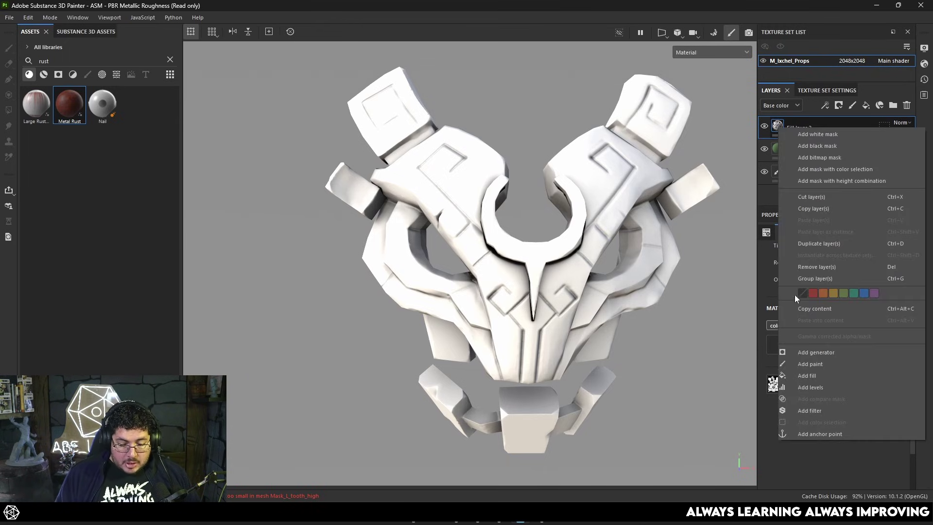
pyautogui.click(807, 386)
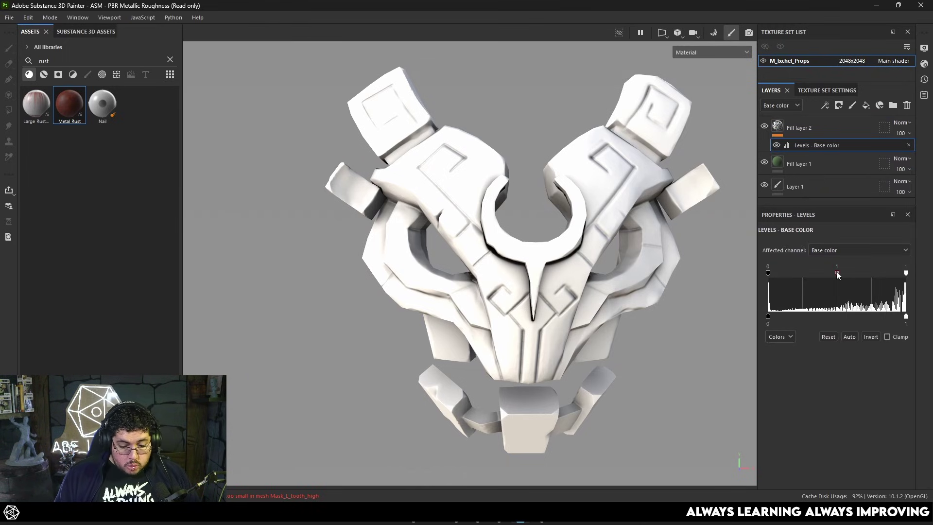
pyautogui.moveTo(835, 271); pyautogui.dragTo(855, 273)
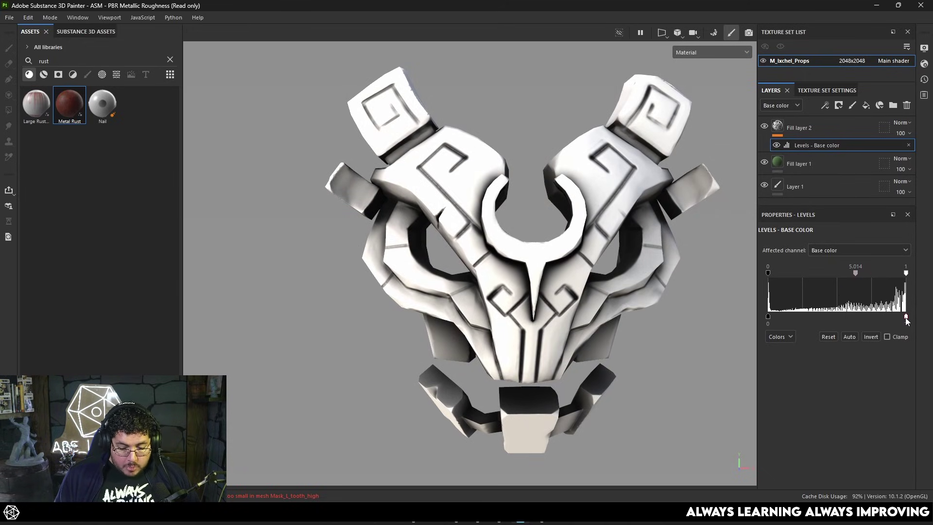
pyautogui.moveTo(906, 317); pyautogui.dragTo(859, 328)
pyautogui.moveTo(765, 318)
pyautogui.mouseDown()
pyautogui.moveTo(793, 319)
pyautogui.moveTo(780, 319)
pyautogui.mouseUp()
pyautogui.keyDown('alt'); pyautogui.moveTo(663, 313); pyautogui.dragTo(624, 285); pyautogui.keyUp('alt')
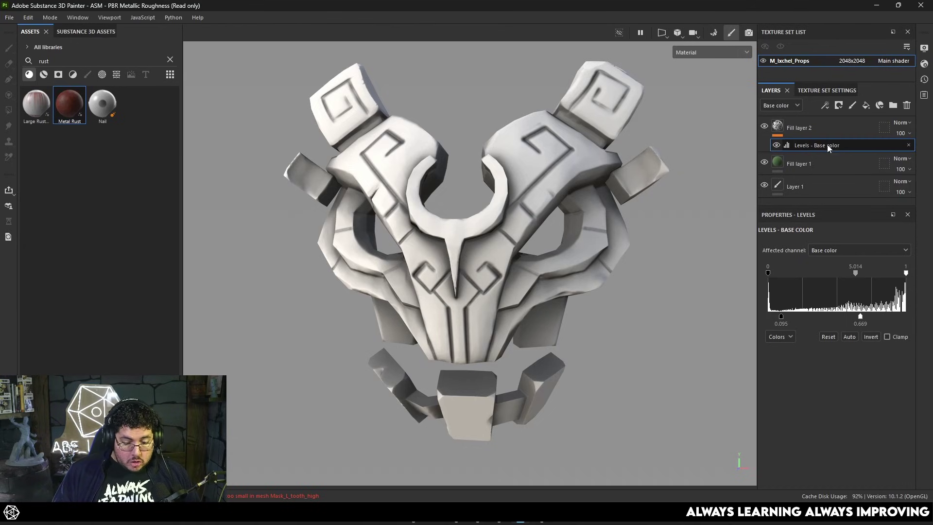
# - Invert the Levels on Fill layer 2 to preview the inverted occlusion, and invert them back
pyautogui.click(871, 336)
pyautogui.scroll(2, 687, 307)
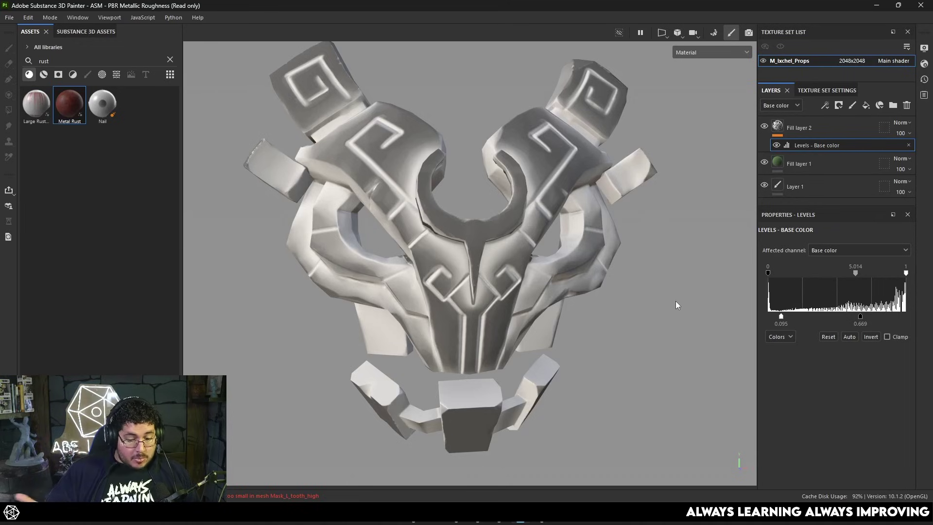
pyautogui.click(876, 335)
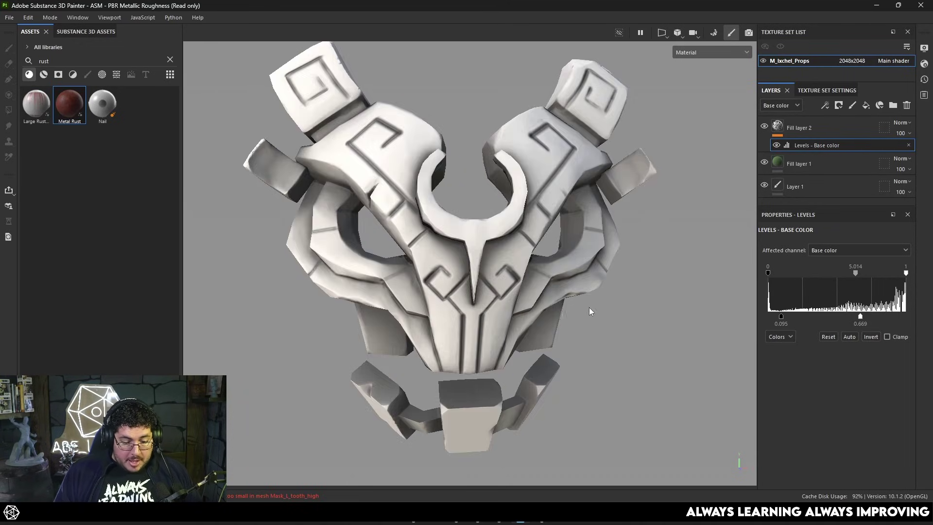
# - Remove Fill layer 2 and check the ID map's baking settings, ending back in painting mode
pyautogui.keyDown('alt'); pyautogui.moveTo(589, 308); pyautogui.dragTo(583, 278); pyautogui.keyUp('alt')
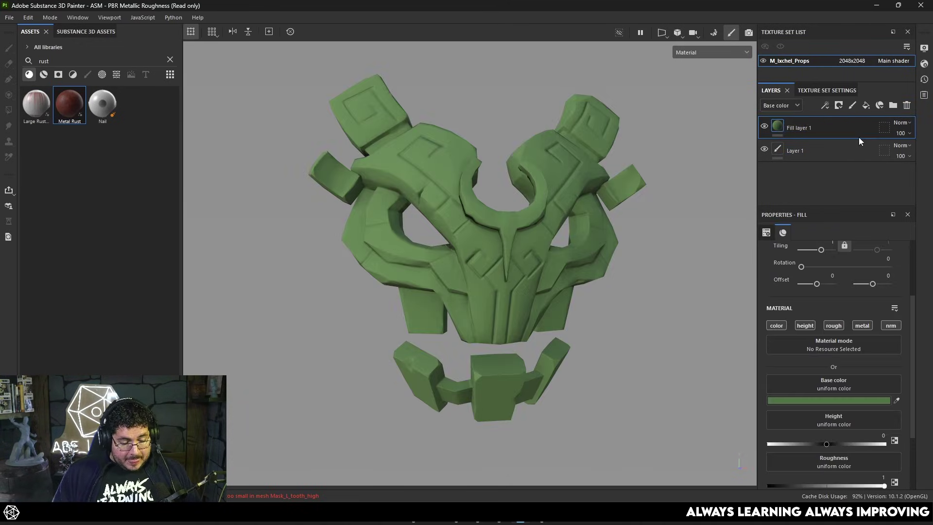
pyautogui.click(713, 33)
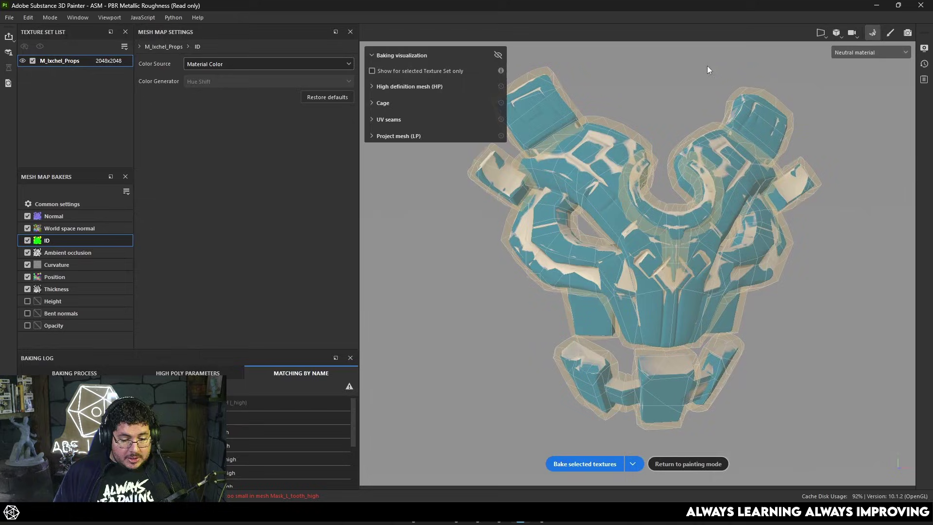
pyautogui.click(889, 33)
pyautogui.keyDown('alt'); pyautogui.moveTo(629, 229); pyautogui.dragTo(595, 234); pyautogui.keyUp('alt')
pyautogui.keyDown('alt'); pyautogui.moveTo(595, 234); pyautogui.dragTo(559, 243, button='middle'); pyautogui.keyUp('alt')
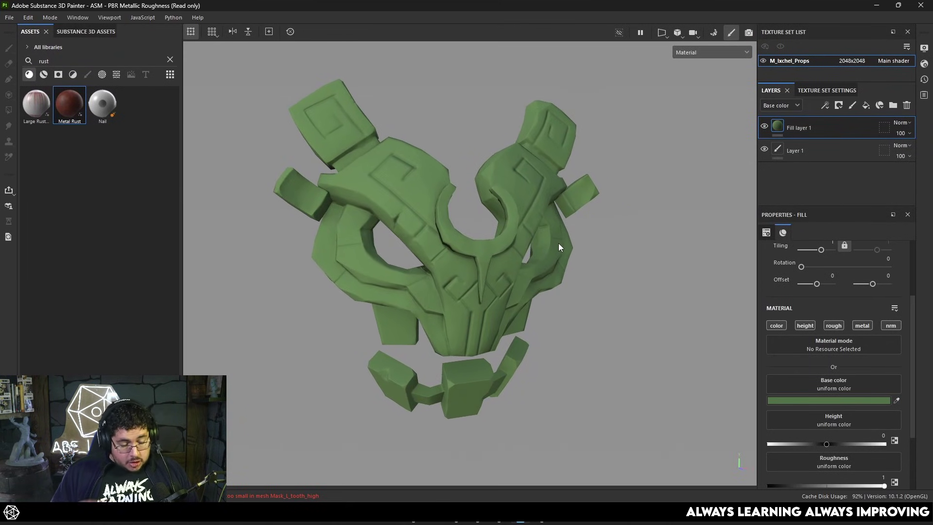
# - Add the Metal Rust material as a new layer above Fill layer 1, covering the whole mask
pyautogui.keyDown('alt'); pyautogui.moveTo(468, 195); pyautogui.dragTo(307, 211); pyautogui.keyUp('alt')
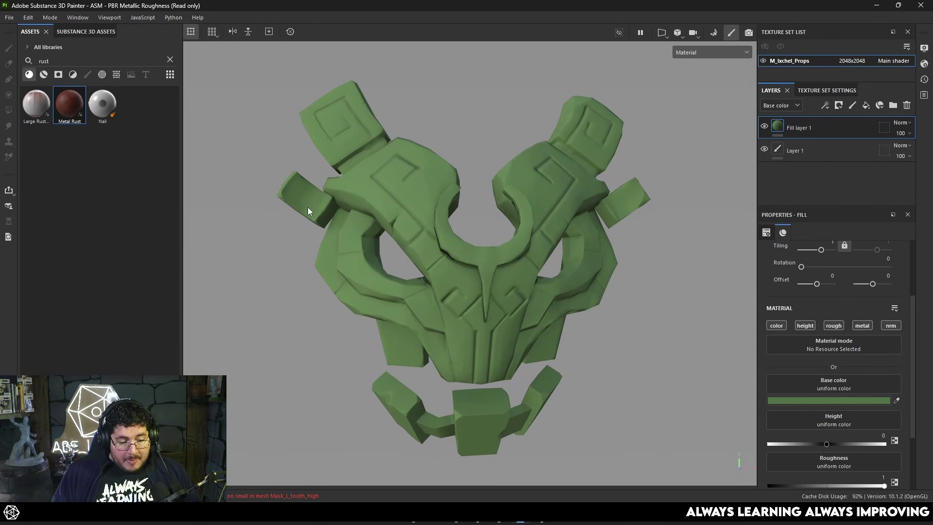
pyautogui.moveTo(70, 102); pyautogui.dragTo(781, 122)
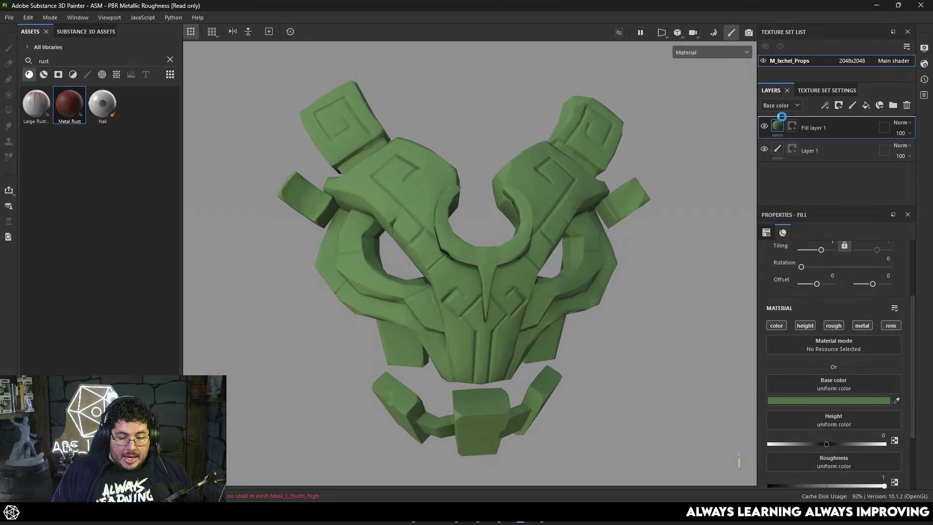
pyautogui.scroll(2, 529, 204)
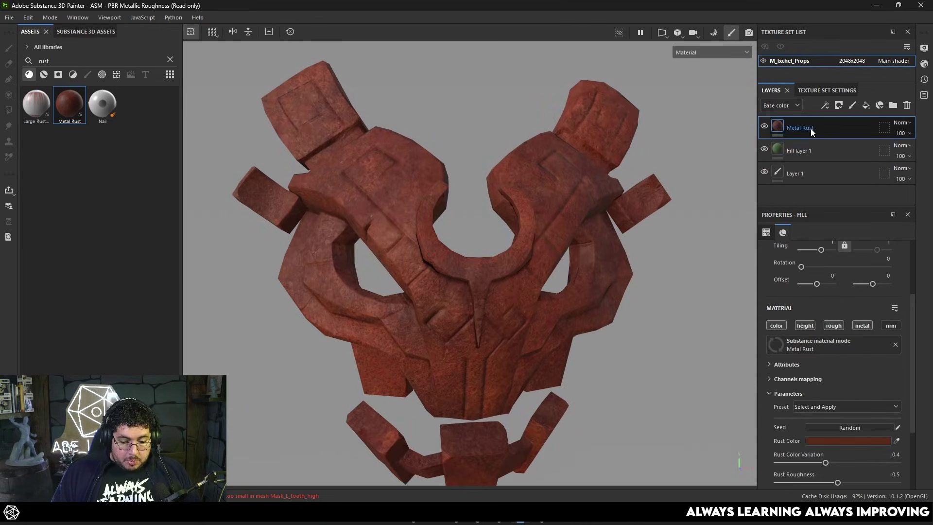
# - Add a black mask to the Metal Rust layer and hand-paint the crescent ornament into it
pyautogui.rightClick(812, 130)
pyautogui.click(831, 18)
pyautogui.moveTo(422, 214)
pyautogui.mouseDown()
pyautogui.moveTo(459, 272)
pyautogui.moveTo(486, 269)
pyautogui.moveTo(477, 346)
pyautogui.moveTo(437, 226)
pyautogui.moveTo(446, 202)
pyautogui.mouseUp()
pyautogui.moveTo(492, 269)
pyautogui.mouseDown()
pyautogui.moveTo(529, 239)
pyautogui.moveTo(519, 257)
pyautogui.mouseUp()
pyautogui.moveTo(520, 257)
pyautogui.keyDown('alt'); pyautogui.mouseDown()
pyautogui.moveTo(556, 233)
pyautogui.moveTo(551, 220)
pyautogui.moveTo(538, 248)
pyautogui.moveTo(499, 254)
pyautogui.moveTo(554, 260)
pyautogui.moveTo(509, 250)
pyautogui.mouseUp(); pyautogui.keyUp('alt')
pyautogui.scroll(2, 535, 249)
# - Use Polygon Fill in mesh mode to add the crescent and both horn-tip blocks to the Metal Rust mask
pyautogui.press('x')
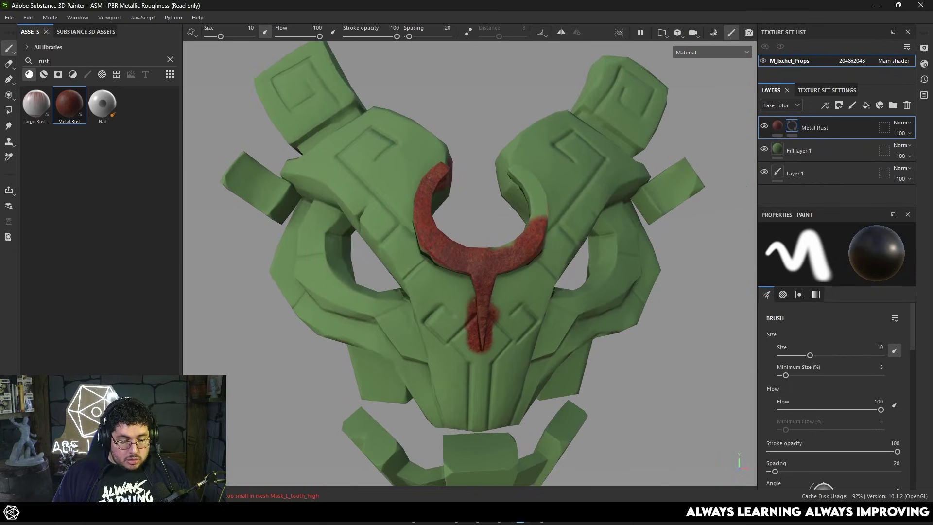
pyautogui.press('4')
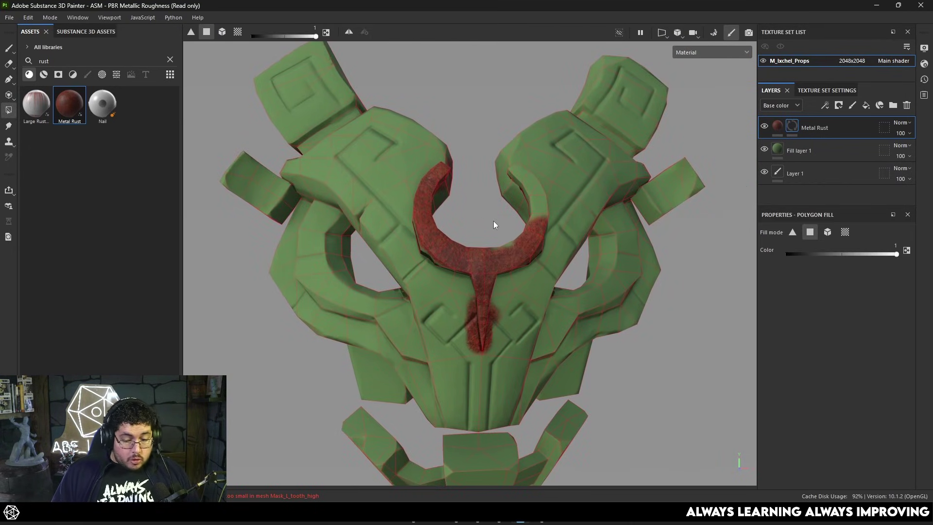
pyautogui.click(827, 232)
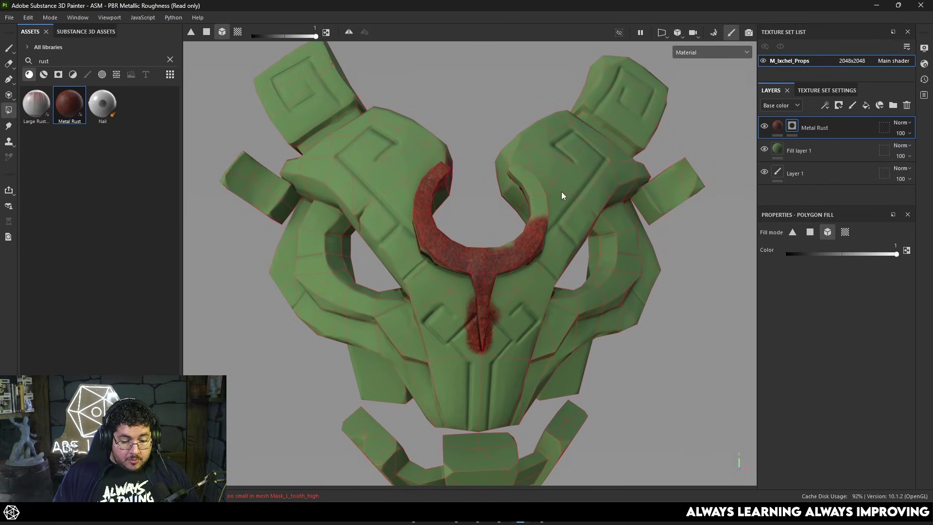
pyautogui.click(541, 187)
pyautogui.click(625, 101)
pyautogui.click(309, 104)
pyautogui.keyDown('alt'); pyautogui.moveTo(311, 107); pyautogui.dragTo(507, 316); pyautogui.keyUp('alt')
# - Undo the fills, the brush painting and the black mask on the Metal Rust layer
pyautogui.hotkey('ctrl', 'z')
pyautogui.hotkey('ctrl', 'z')
pyautogui.hotkey('ctrl', 'z')
pyautogui.hotkey('ctrl', 'z')
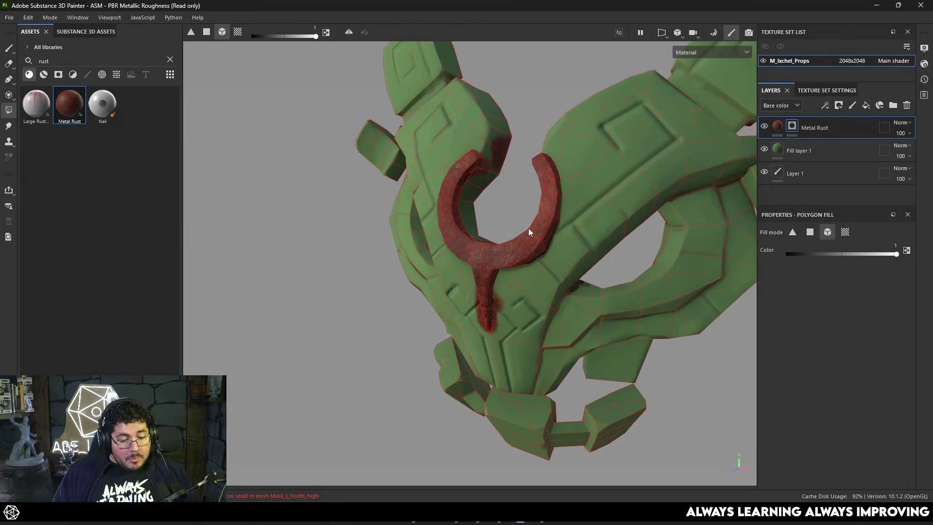
pyautogui.press('f')
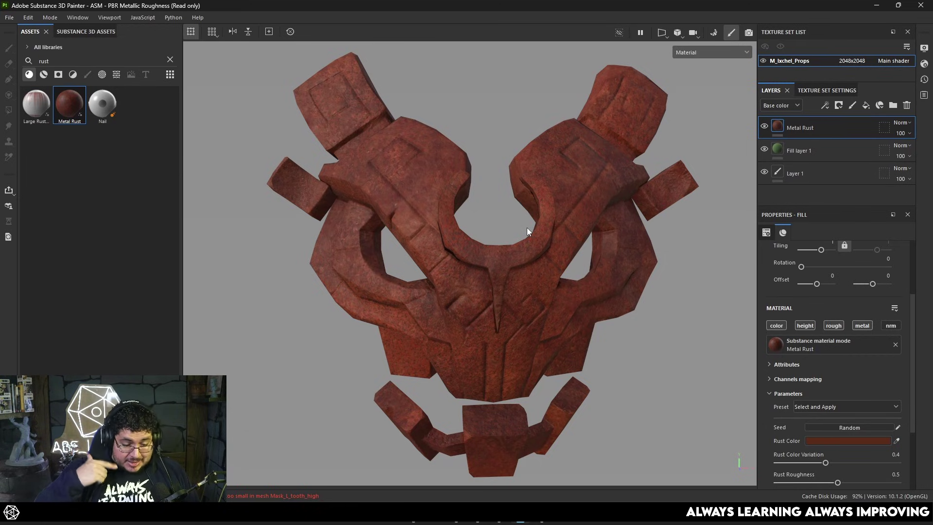
# - Mask the Metal Rust layer with a color selection, picking yellow (R 255, G 255, B 0) from the ID map on a horn tip
pyautogui.rightClick(789, 129)
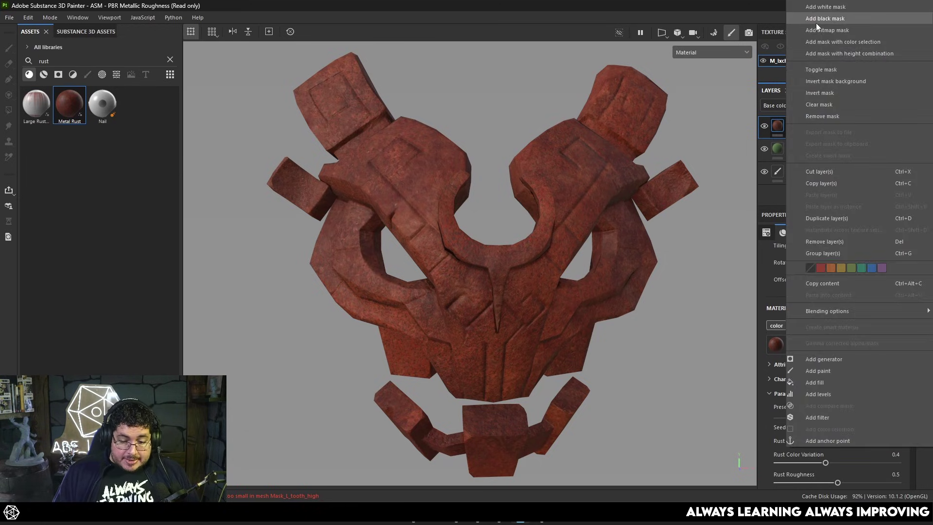
pyautogui.click(815, 22)
pyautogui.rightClick(795, 128)
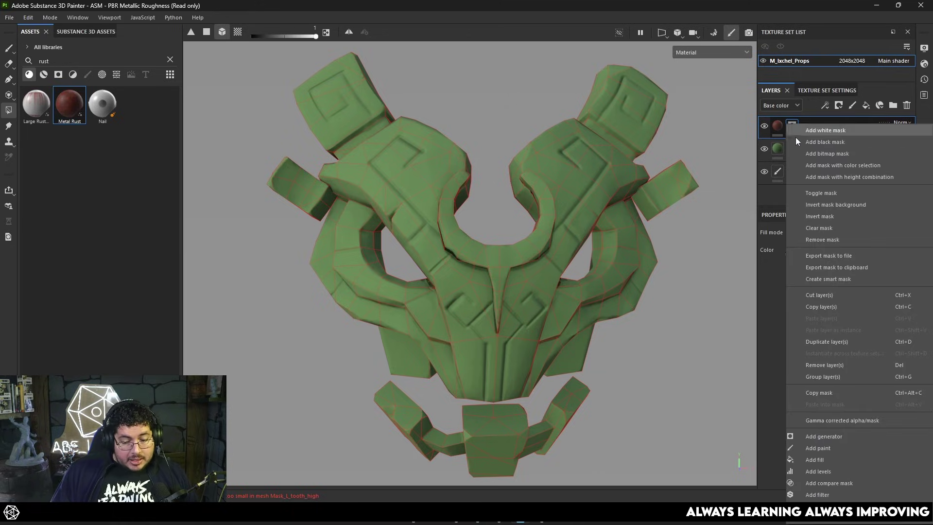
pyautogui.click(843, 165)
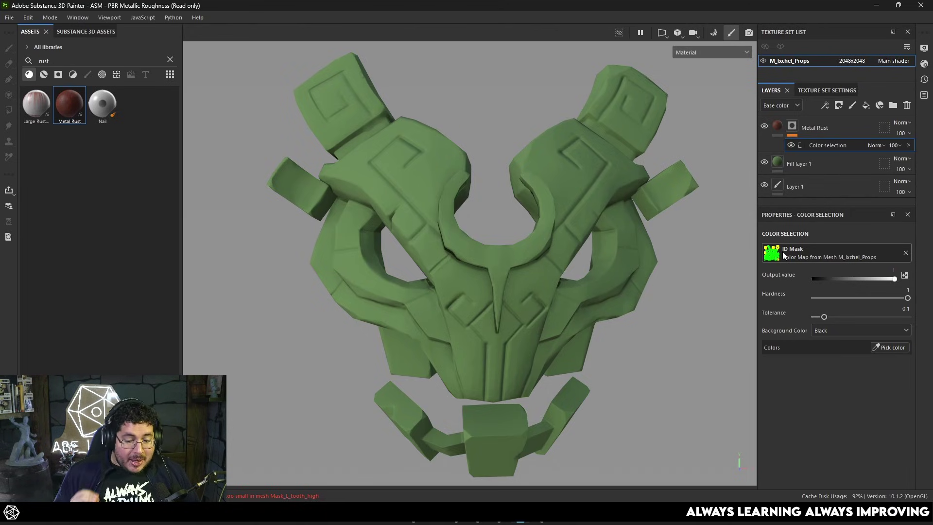
pyautogui.click(889, 347)
pyautogui.click(627, 106)
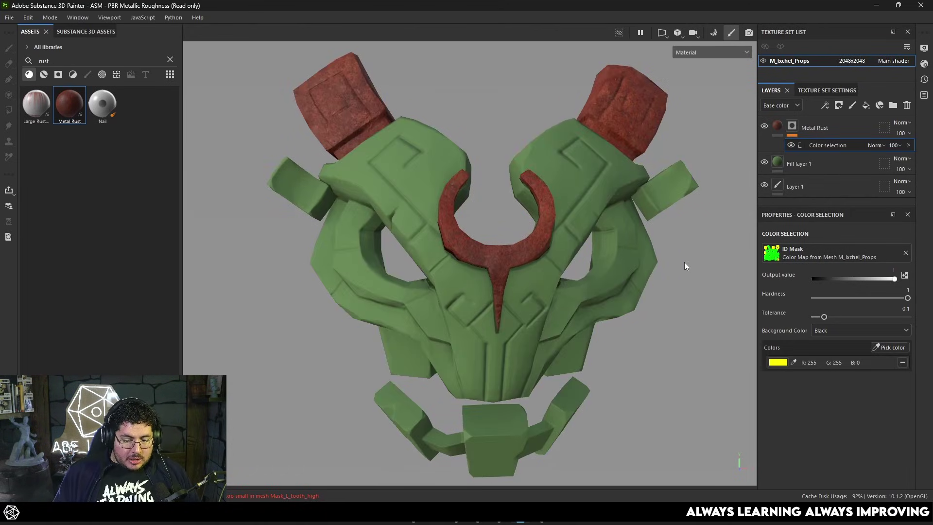
# - Examine the color-selected parts and replace the Metal Rust layer's material with Metal Polished
pyautogui.keyDown('alt'); pyautogui.moveTo(684, 266); pyautogui.dragTo(637, 279); pyautogui.keyUp('alt')
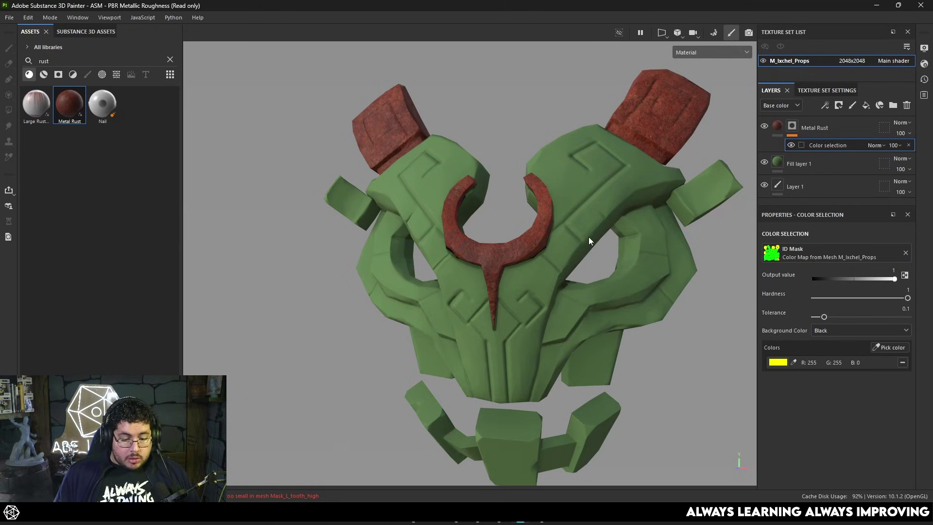
pyautogui.keyDown('alt'); pyautogui.moveTo(588, 237); pyautogui.dragTo(599, 229); pyautogui.keyUp('alt')
pyautogui.keyDown('alt'); pyautogui.moveTo(600, 229); pyautogui.dragTo(572, 234, button='right'); pyautogui.keyUp('alt')
pyautogui.keyDown('alt'); pyautogui.moveTo(572, 234); pyautogui.dragTo(686, 183); pyautogui.keyUp('alt')
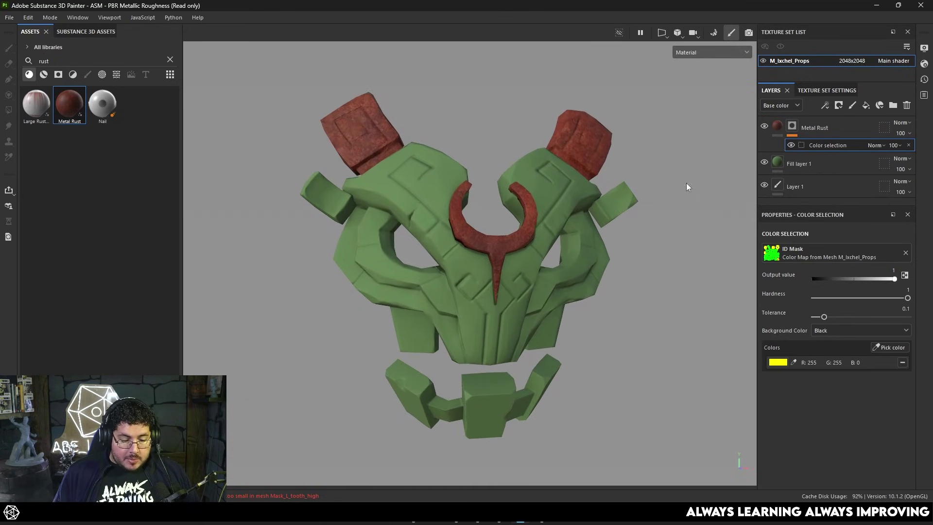
pyautogui.click(782, 127)
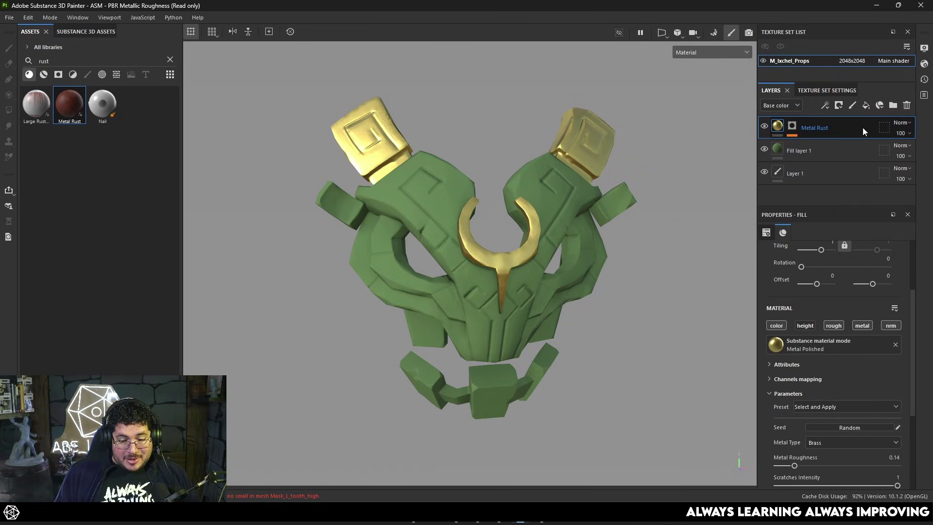
# - Add a fill layer on top of the stack and assign the mesh's Curvature map to its Base color
pyautogui.click(866, 105)
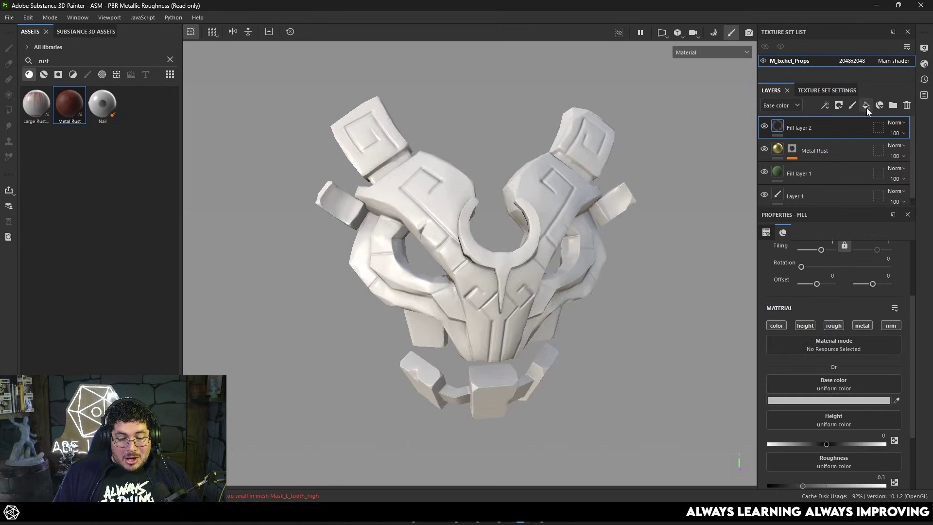
pyautogui.click(828, 387)
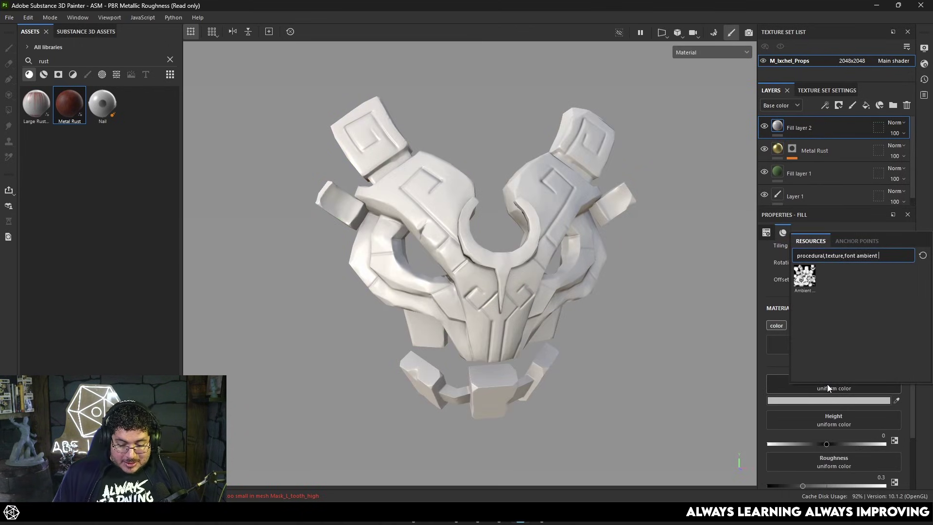
pyautogui.press('BackSpace')
pyautogui.press('BackSpace')
pyautogui.press('BackSpace')
pyautogui.press('BackSpace')
pyautogui.press('BackSpace')
pyautogui.press('BackSpace')
pyautogui.press('BackSpace')
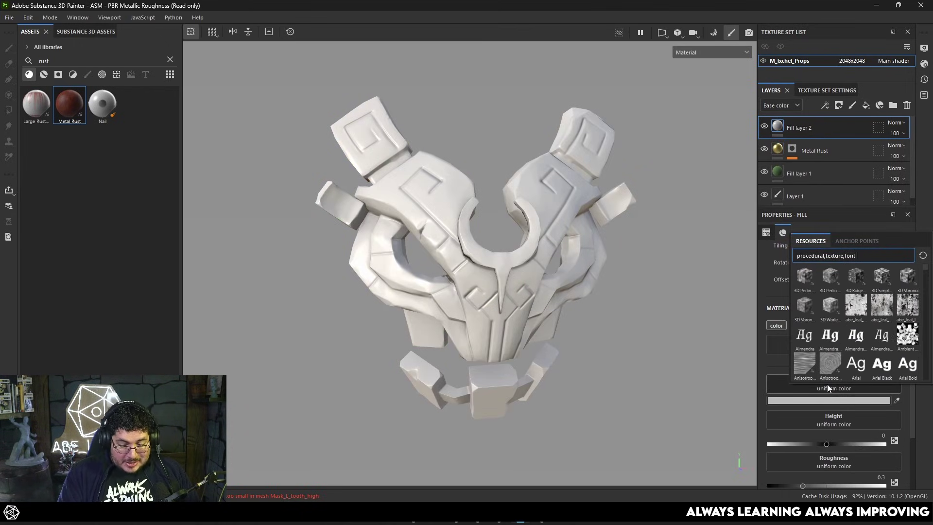
pyautogui.write('cur')
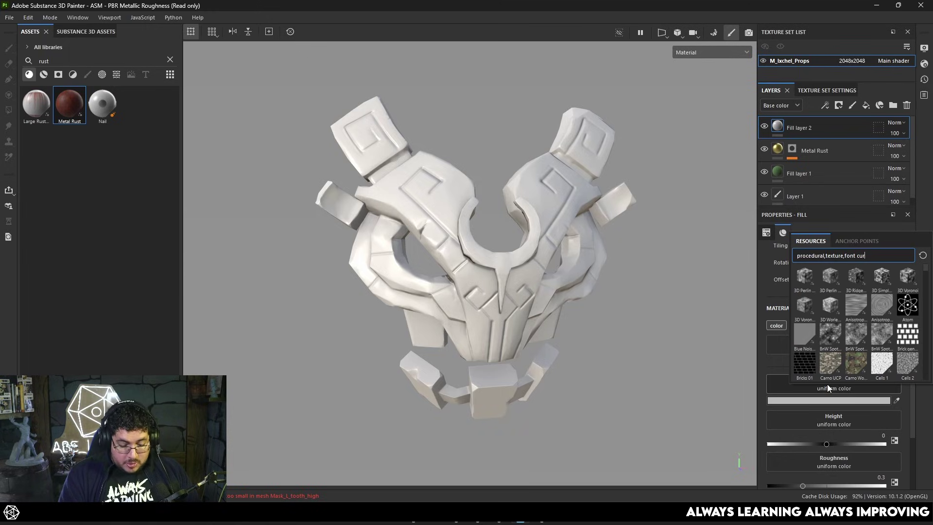
pyautogui.write('vature')
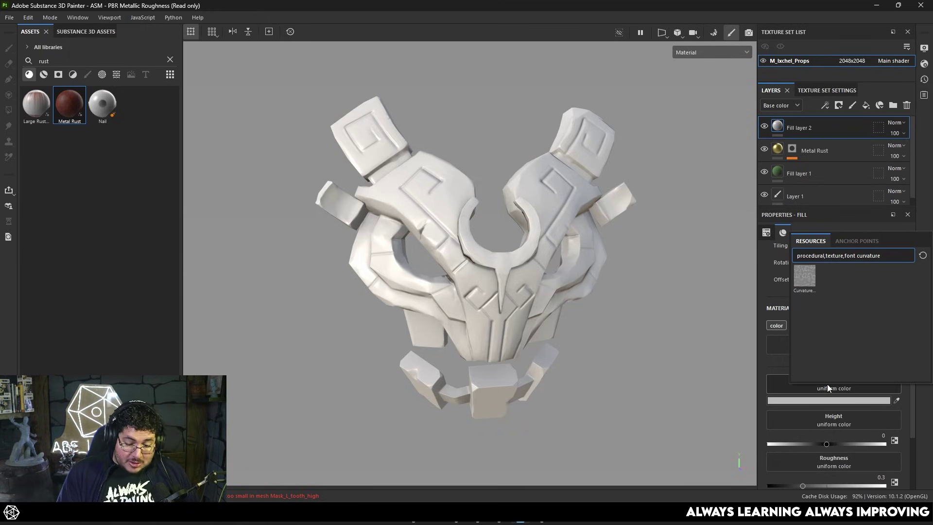
pyautogui.click(803, 277)
# - Disable Fill layer 2's roughness and normal channels, keeping its metallic channel enabled
pyautogui.keyDown('alt'); pyautogui.moveTo(658, 267); pyautogui.dragTo(704, 254); pyautogui.keyUp('alt')
pyautogui.click(833, 325)
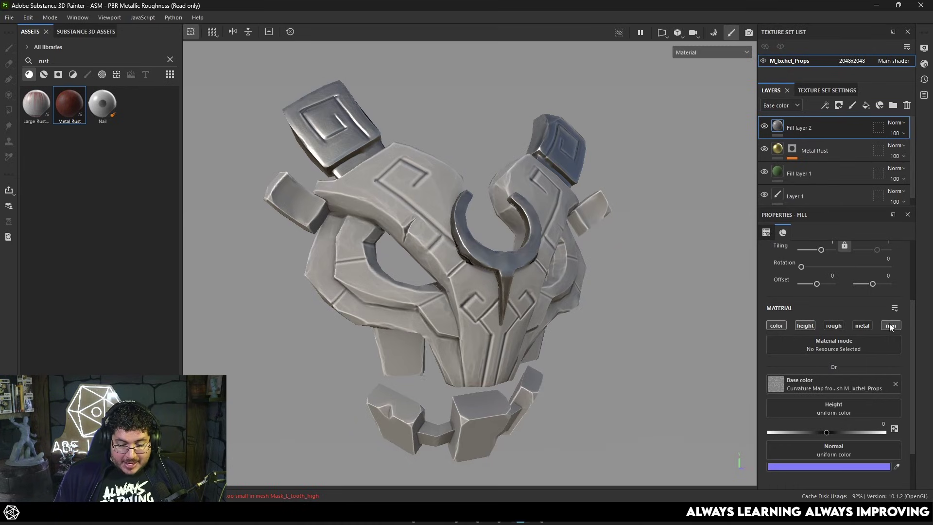
pyautogui.click(861, 325)
pyautogui.click(864, 325)
# - Examine the curvature map's edges and crevices across the mask in the shaded Material view
pyautogui.moveTo(479, 260)
pyautogui.keyDown('alt'); pyautogui.mouseDown()
pyautogui.moveTo(466, 265)
pyautogui.moveTo(509, 250)
pyautogui.mouseUp(); pyautogui.keyUp('alt')
pyautogui.scroll(2, 508, 250)
pyautogui.keyDown('alt'); pyautogui.moveTo(508, 250); pyautogui.dragTo(564, 298, button='middle'); pyautogui.keyUp('alt')
pyautogui.scroll(2, 563, 298)
pyautogui.keyDown('alt'); pyautogui.moveTo(564, 298); pyautogui.dragTo(615, 332); pyautogui.keyUp('alt')
pyautogui.keyDown('alt'); pyautogui.moveTo(597, 304); pyautogui.dragTo(550, 303); pyautogui.keyUp('alt')
pyautogui.keyDown('alt'); pyautogui.moveTo(550, 302); pyautogui.dragTo(585, 336, button='middle'); pyautogui.keyUp('alt')
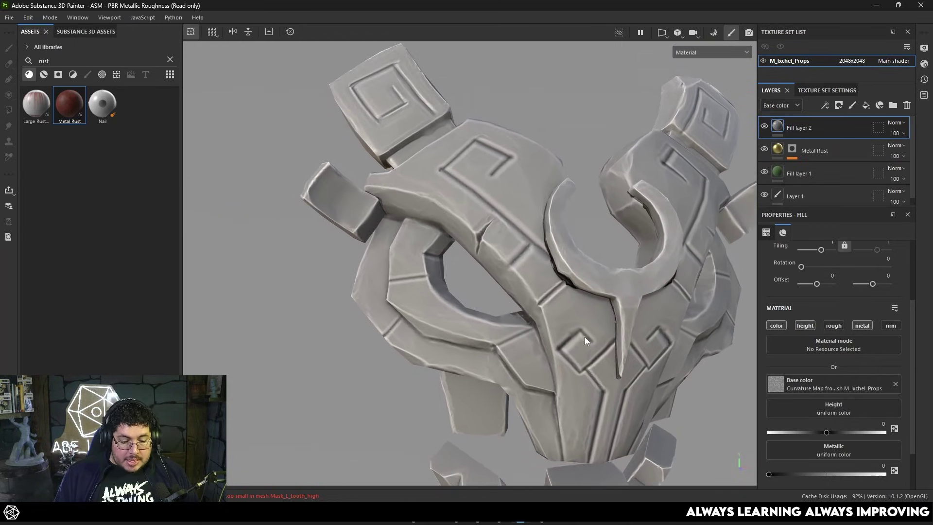
pyautogui.keyDown('alt'); pyautogui.moveTo(585, 336); pyautogui.dragTo(668, 356, button='right'); pyautogui.keyUp('alt')
pyautogui.keyDown('alt'); pyautogui.moveTo(590, 314); pyautogui.dragTo(594, 272); pyautogui.keyUp('alt')
# - Show only the Base color channel and inspect the unlit curvature map around the crescent and the whole mask
pyautogui.press('c')
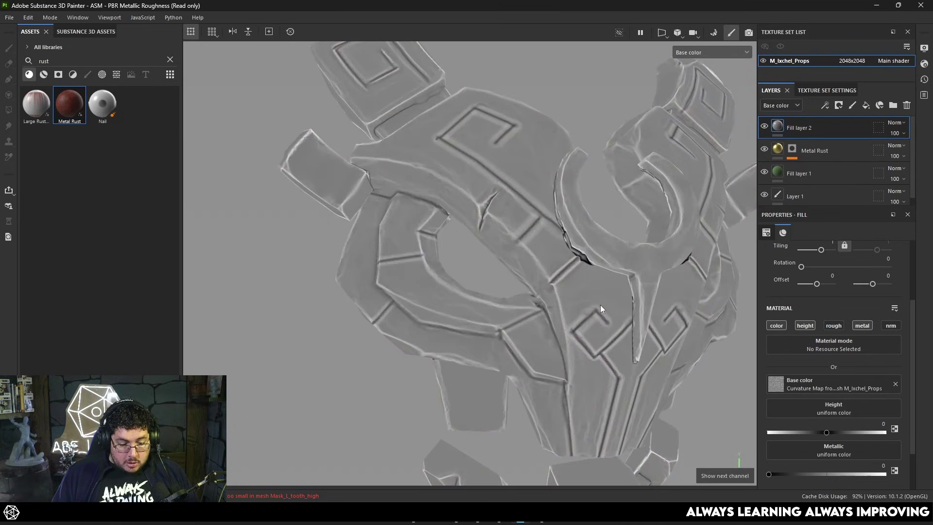
pyautogui.keyDown('alt'); pyautogui.moveTo(599, 305); pyautogui.dragTo(529, 251); pyautogui.keyUp('alt')
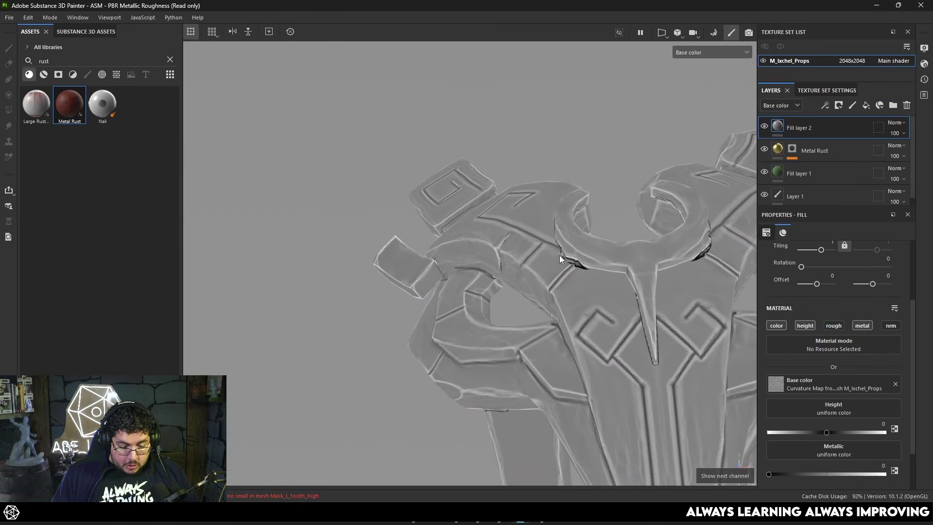
pyautogui.keyDown('alt'); pyautogui.moveTo(625, 274); pyautogui.dragTo(575, 210); pyautogui.keyUp('alt')
pyautogui.keyDown('alt'); pyautogui.moveTo(576, 210); pyautogui.dragTo(535, 238, button='middle'); pyautogui.keyUp('alt')
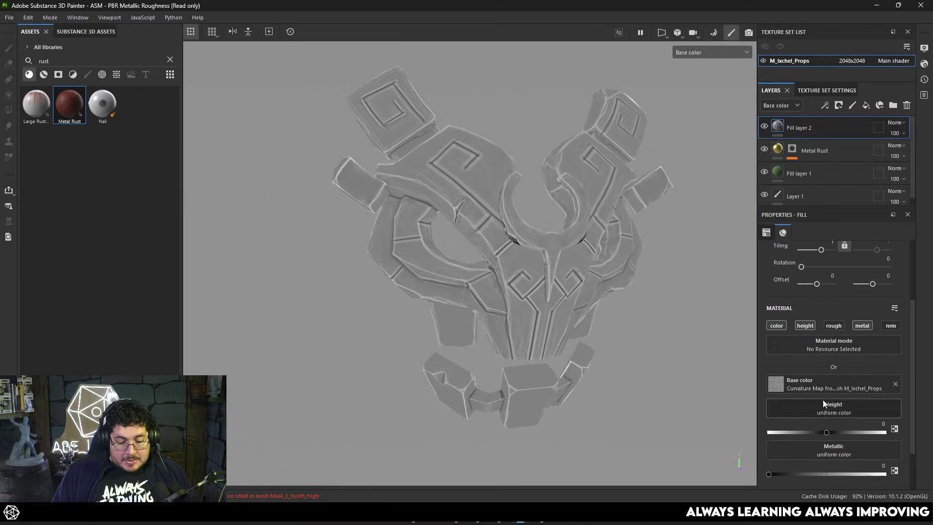
pyautogui.keyDown('alt'); pyautogui.moveTo(582, 287); pyautogui.dragTo(561, 285); pyautogui.keyUp('alt')
pyautogui.keyDown('alt'); pyautogui.moveTo(560, 285); pyautogui.dragTo(597, 272, button='right'); pyautogui.keyUp('alt')
pyautogui.keyDown('alt'); pyautogui.moveTo(597, 272); pyautogui.dragTo(642, 311, button='middle'); pyautogui.keyUp('alt')
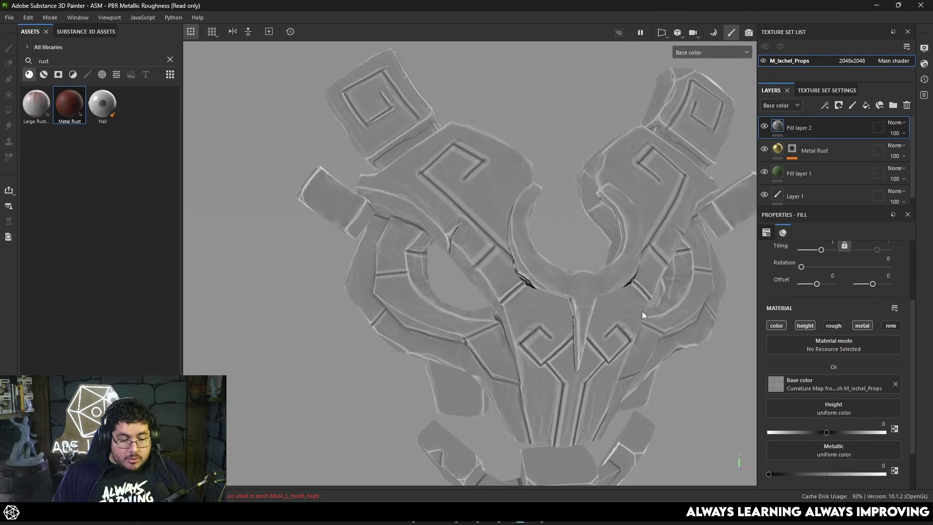
pyautogui.keyDown('alt'); pyautogui.moveTo(608, 311); pyautogui.dragTo(576, 312); pyautogui.keyUp('alt')
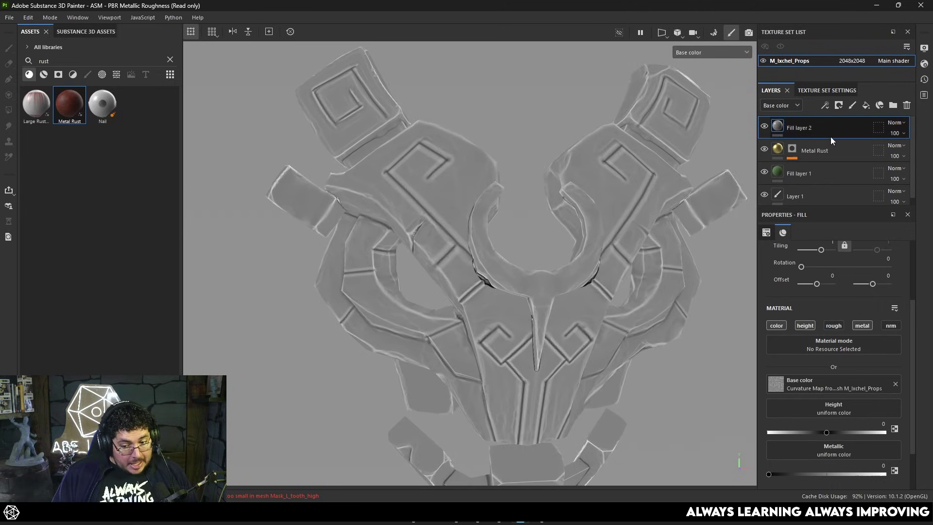
# - Delete Fill layer 2 with the curvature map
pyautogui.click(819, 154)
pyautogui.click(805, 130)
pyautogui.press('Delete')
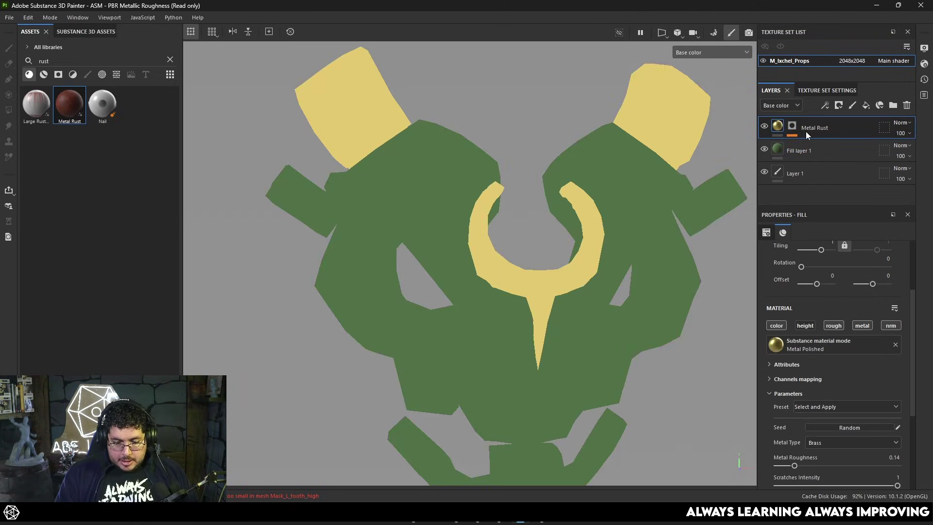
# - Duplicate Fill layer 1 in the Material view and give the copy a pale mint-green base color
pyautogui.click(812, 152)
pyautogui.press('m')
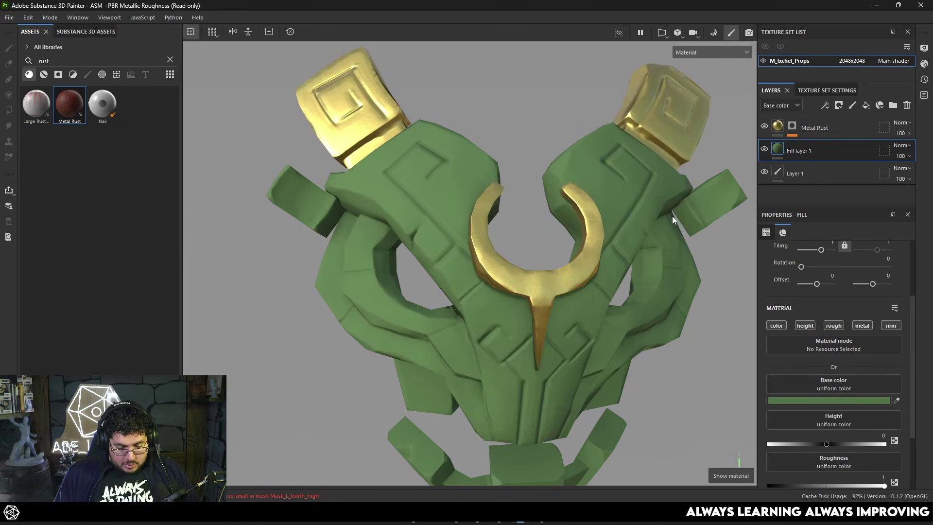
pyautogui.hotkey('ctrl', 'd')
pyautogui.click(825, 401)
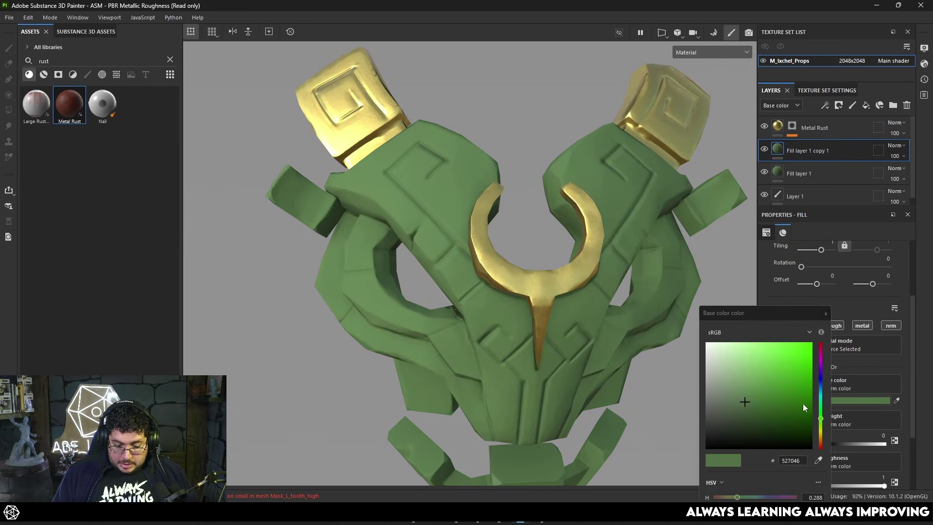
pyautogui.click(726, 377)
pyautogui.click(825, 312)
# - Add a black mask with a Metal Edge Wear generator to the pale green Fill layer 1 copy 1
pyautogui.rightClick(814, 150)
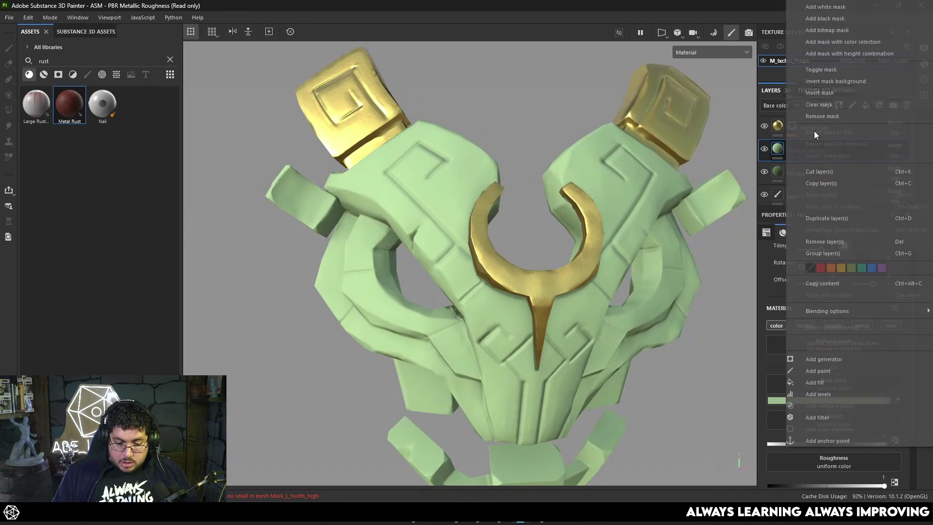
pyautogui.click(825, 18)
pyautogui.press('4')
pyautogui.rightClick(814, 150)
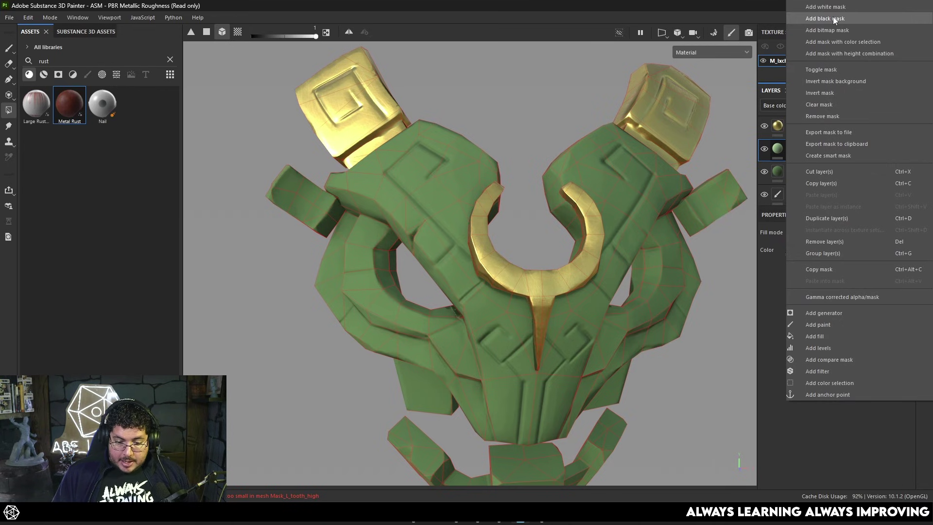
pyautogui.click(823, 313)
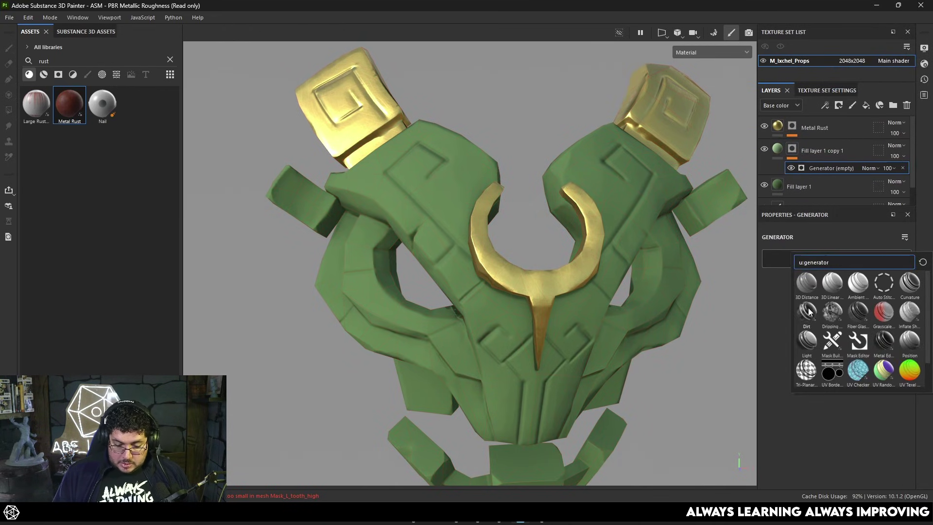
pyautogui.click(883, 340)
# - Examine the edge wear on the mask and the generator's curvature and ambient occlusion image inputs
pyautogui.keyDown('alt'); pyautogui.moveTo(661, 276); pyautogui.dragTo(519, 236); pyautogui.keyUp('alt')
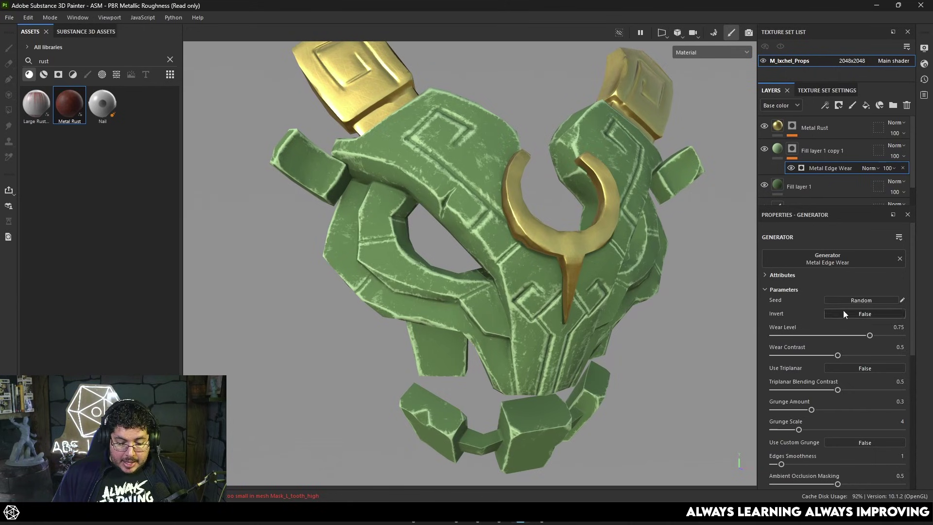
pyautogui.scroll(-10, 844, 310)
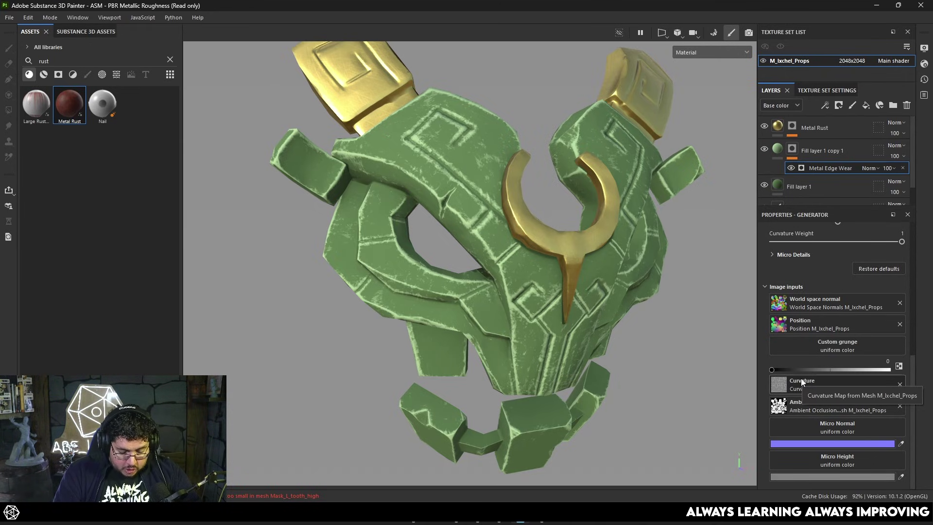
pyautogui.keyDown('alt'); pyautogui.moveTo(661, 255); pyautogui.dragTo(449, 179); pyautogui.keyUp('alt')
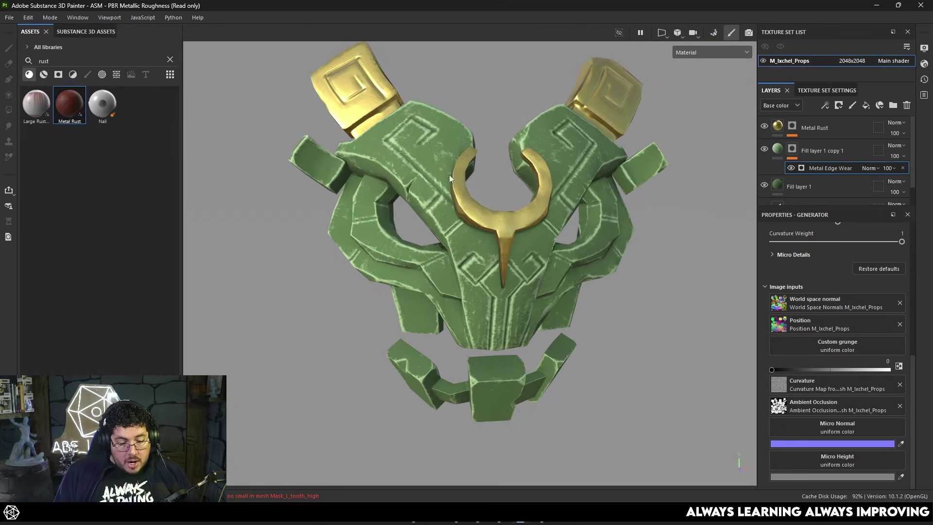
pyautogui.keyDown('alt'); pyautogui.moveTo(512, 153); pyautogui.dragTo(587, 175, button='middle'); pyautogui.keyUp('alt')
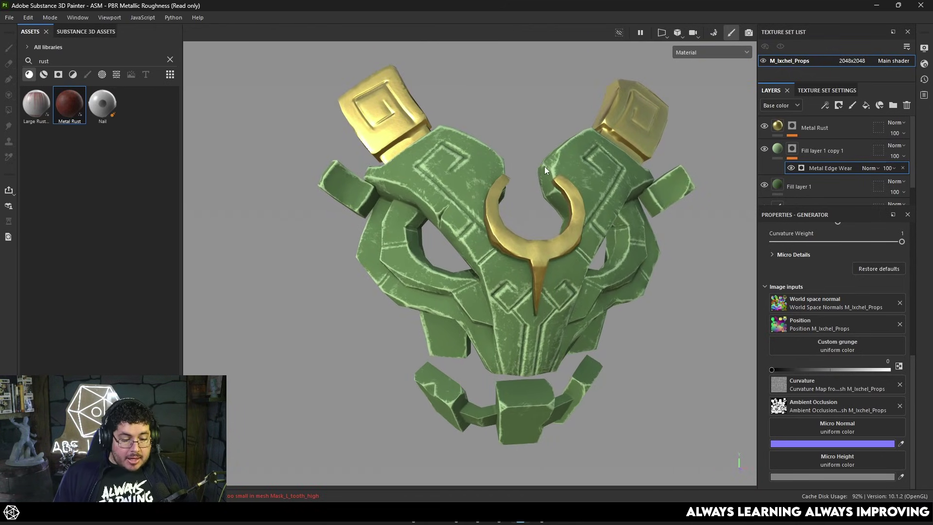
pyautogui.keyDown('alt'); pyautogui.moveTo(544, 166); pyautogui.dragTo(541, 142); pyautogui.keyUp('alt')
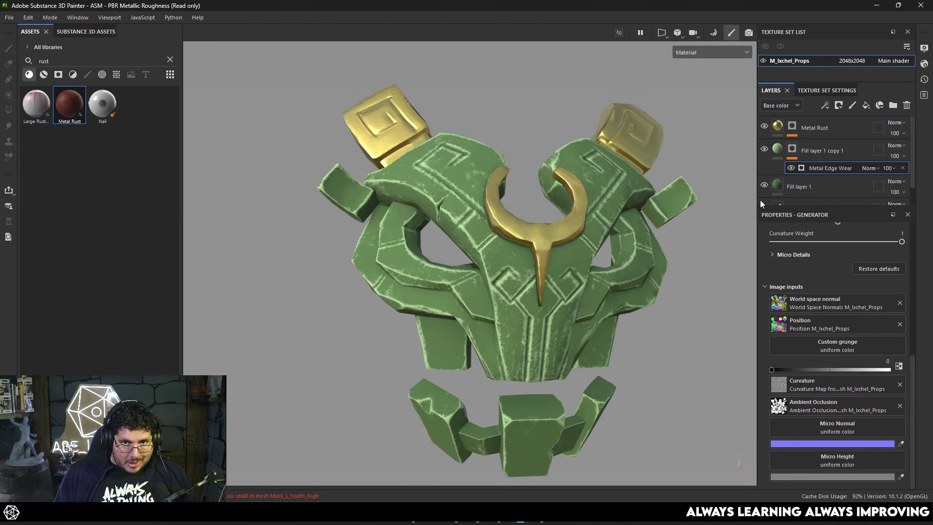
# - Review the list of mesh map bakers in baking mode and return to painting mode
pyautogui.click(713, 33)
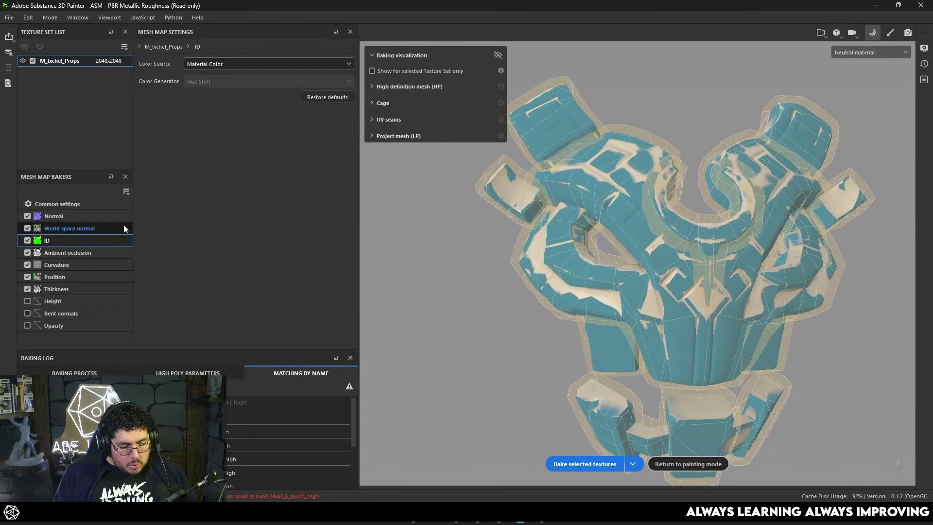
pyautogui.click(873, 7)
pyautogui.hotkey('alt', 'Tab')
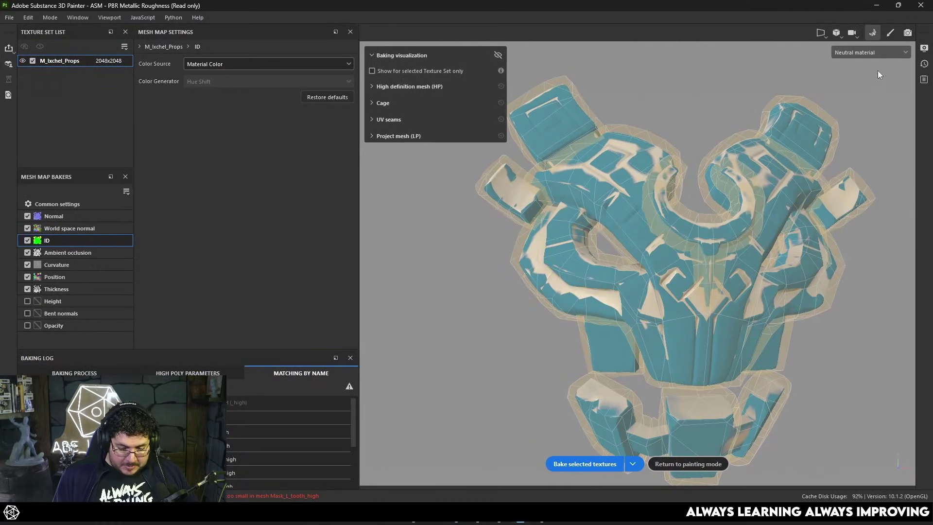
pyautogui.click(889, 35)
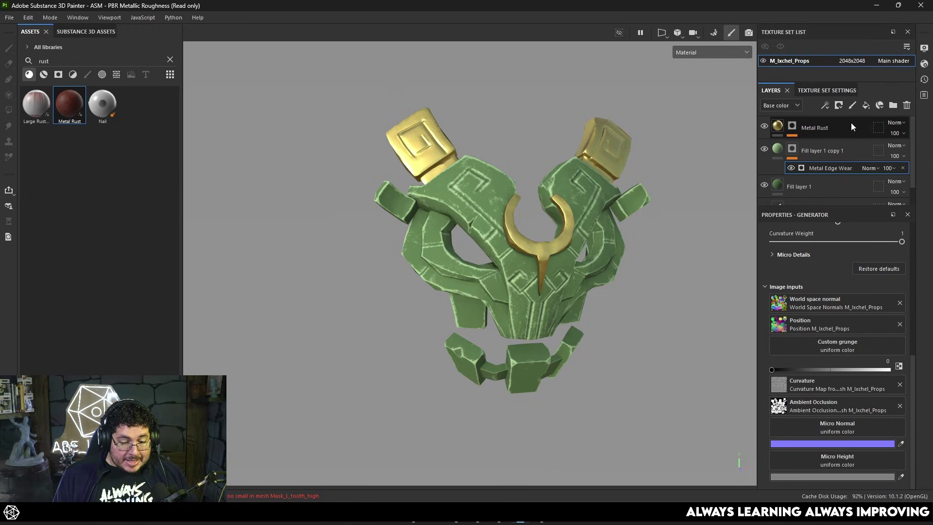
# - Add a fill layer above Metal Rust and give it the tan base color 947F4C
pyautogui.click(866, 105)
pyautogui.click(804, 400)
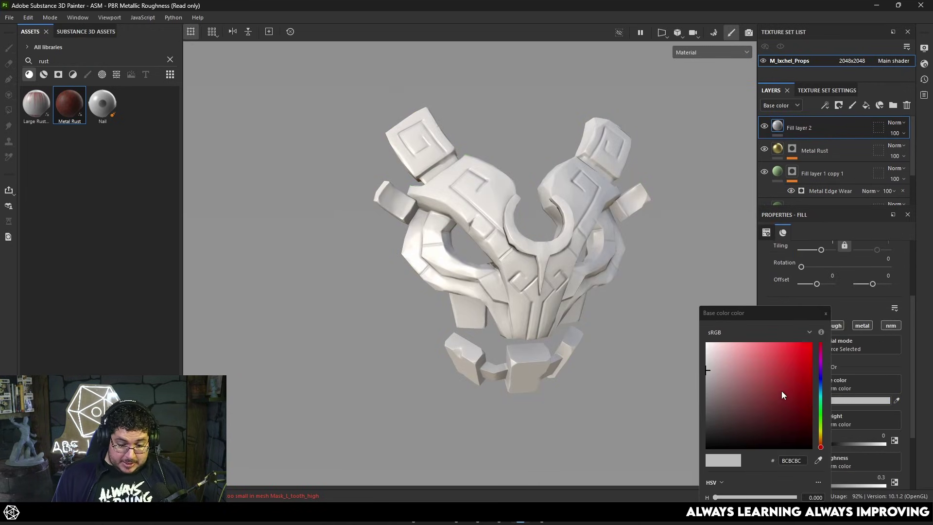
pyautogui.moveTo(781, 391); pyautogui.dragTo(747, 388)
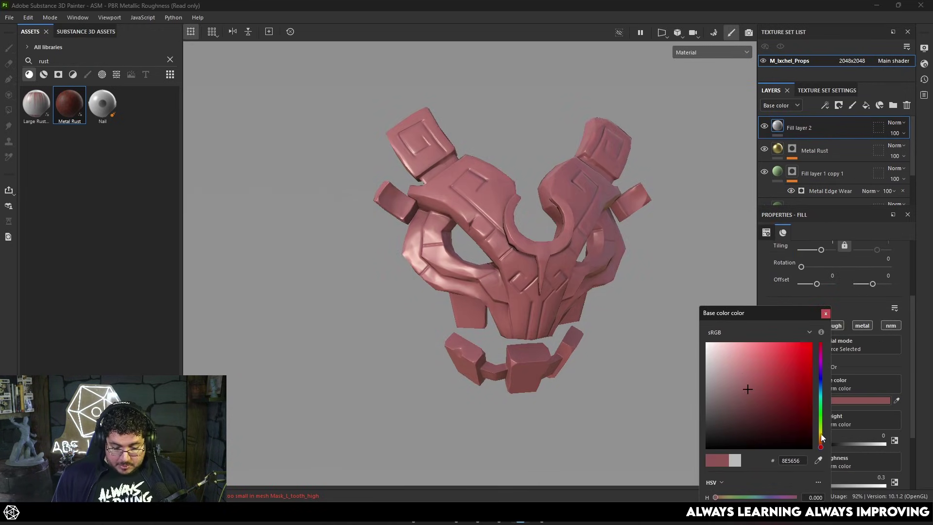
pyautogui.moveTo(821, 437)
pyautogui.mouseDown()
pyautogui.moveTo(810, 424)
pyautogui.moveTo(820, 436)
pyautogui.mouseUp()
pyautogui.moveTo(765, 403); pyautogui.dragTo(756, 386)
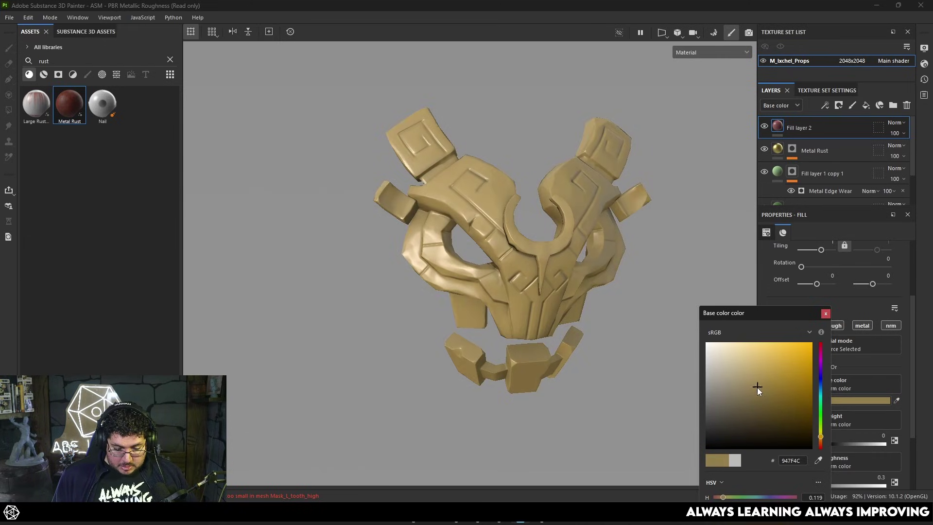
pyautogui.click(825, 313)
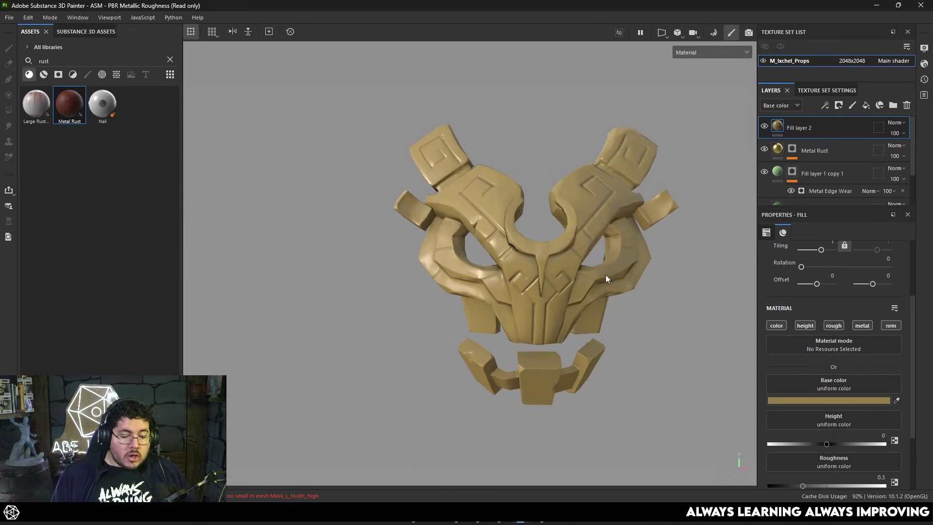
pyautogui.keyDown('alt'); pyautogui.moveTo(605, 275); pyautogui.dragTo(699, 291); pyautogui.keyUp('alt')
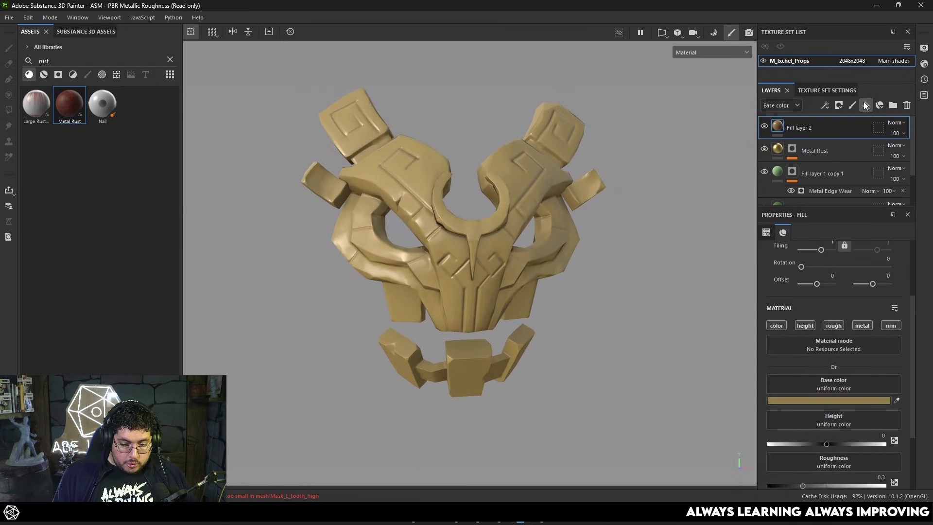
# - Add another fill layer above the tan one with the pure red base color FF0000
pyautogui.click(865, 105)
pyautogui.click(809, 400)
pyautogui.moveTo(801, 388); pyautogui.dragTo(829, 325)
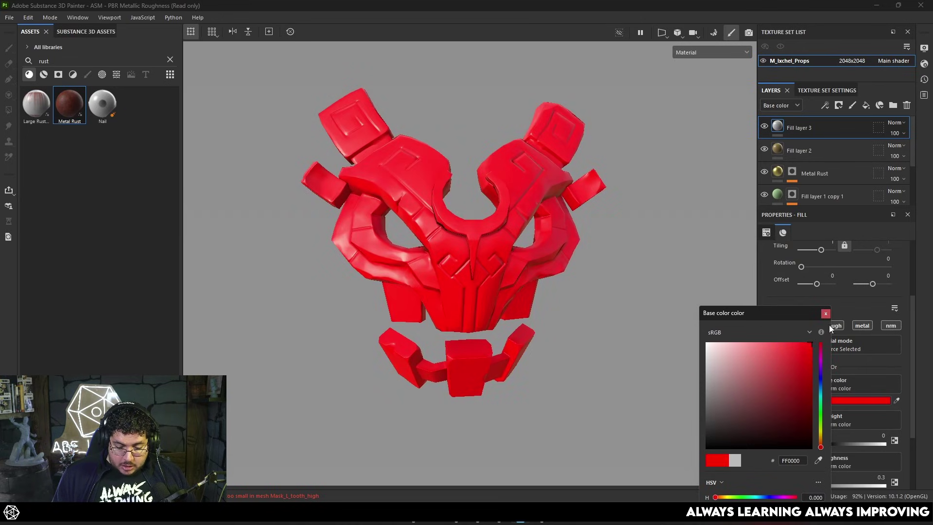
pyautogui.click(825, 313)
# - Add a black mask to the red fill layer and drive it with a fill using the Thickness map
pyautogui.rightClick(847, 127)
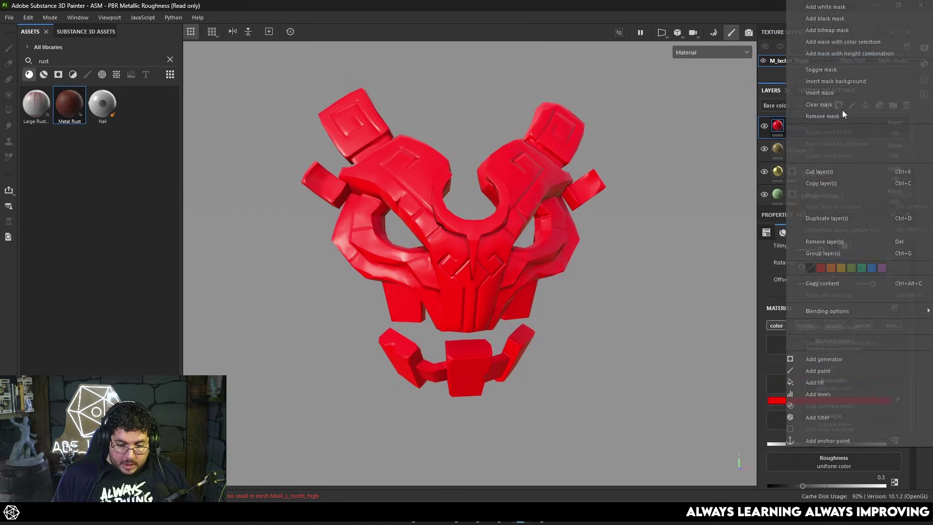
pyautogui.click(834, 19)
pyautogui.rightClick(794, 125)
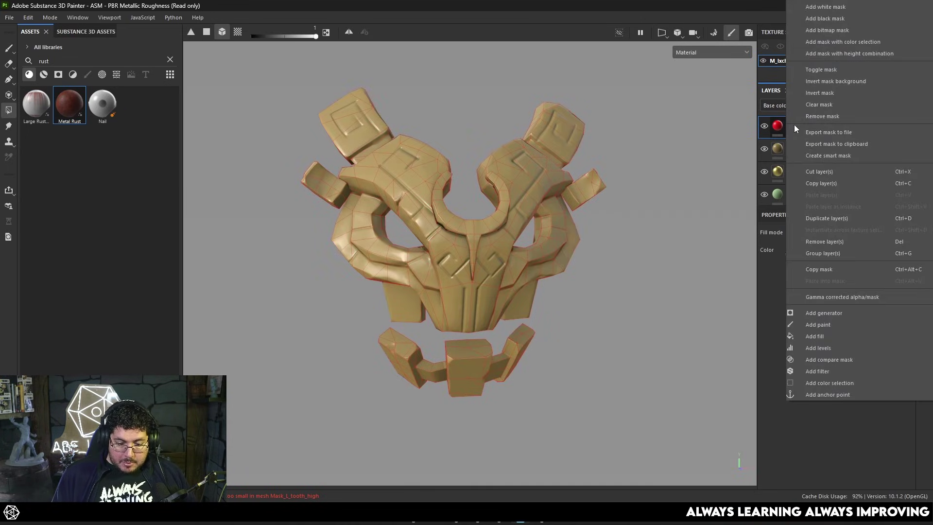
pyautogui.click(832, 333)
pyautogui.click(831, 325)
pyautogui.write('curvatur')
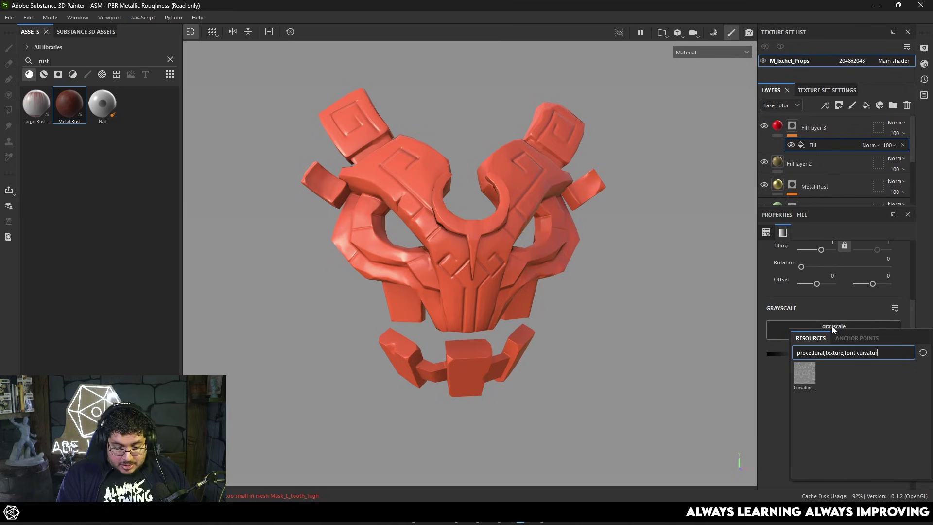
pyautogui.press('BackSpace')
pyautogui.press('BackSpace')
pyautogui.press('BackSpace')
pyautogui.press('BackSpace')
pyautogui.press('BackSpace')
pyautogui.press('BackSpace')
pyautogui.press('BackSpace')
pyautogui.press('BackSpace')
pyautogui.write('thicknes')
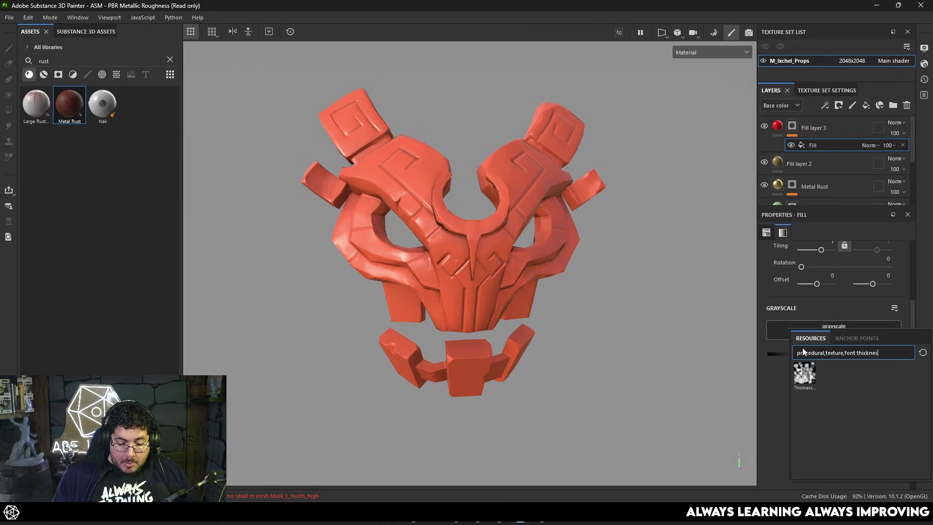
pyautogui.click(805, 371)
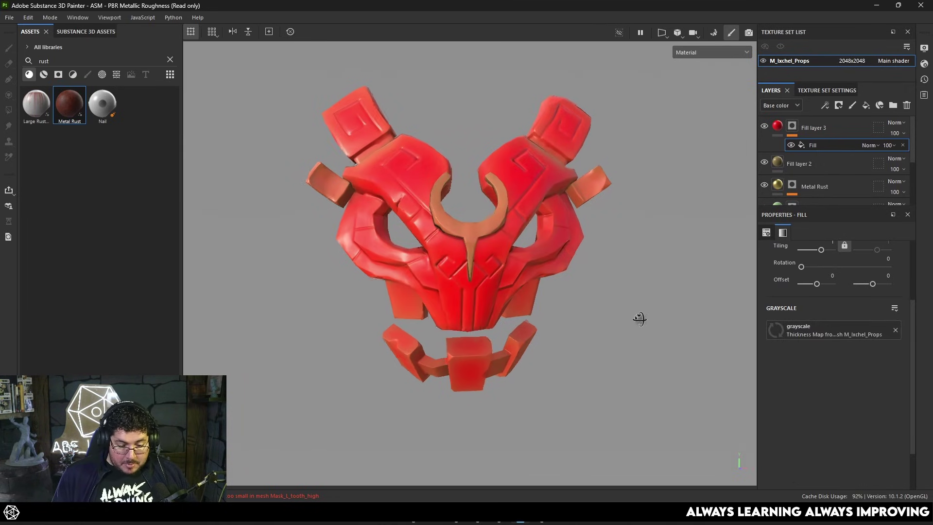
# - Add a Levels effect to the red layer's mask and invert the thickness values, viewing only the Base color channel
pyautogui.keyDown('alt'); pyautogui.moveTo(639, 319); pyautogui.dragTo(620, 286); pyautogui.keyUp('alt')
pyautogui.press('c')
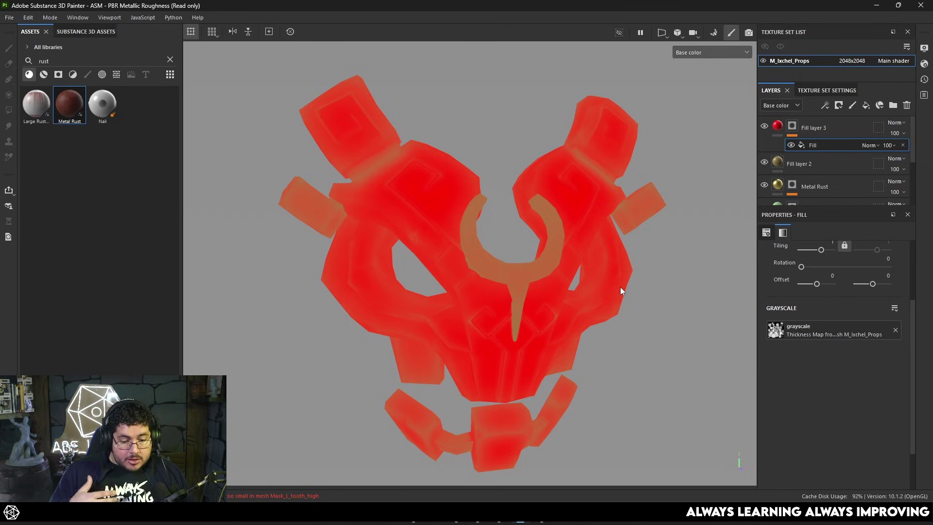
pyautogui.rightClick(788, 123)
pyautogui.click(825, 470)
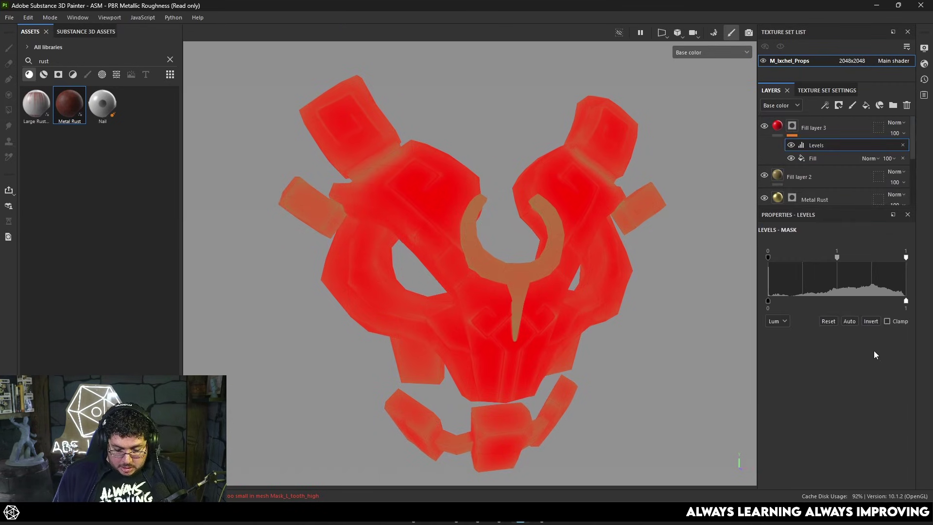
pyautogui.click(871, 321)
pyautogui.keyDown('alt'); pyautogui.moveTo(662, 318); pyautogui.dragTo(604, 302); pyautogui.keyUp('alt')
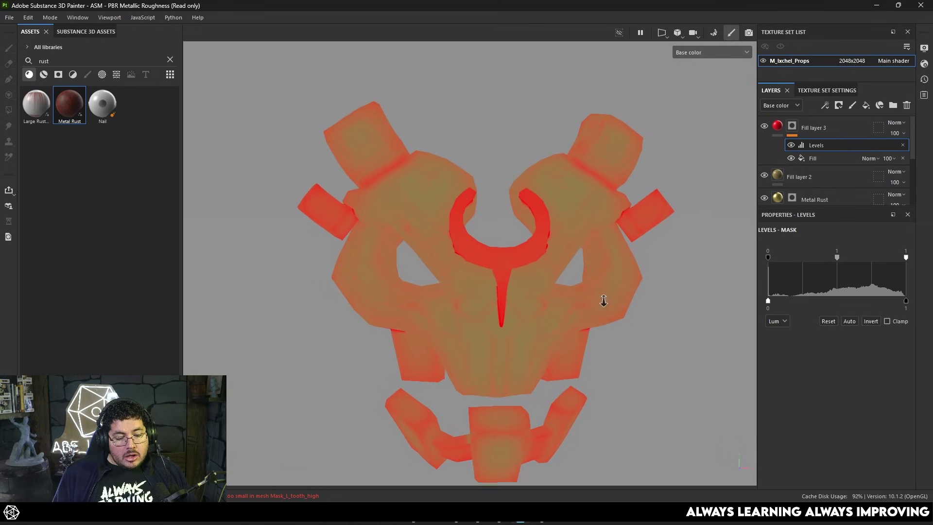
pyautogui.scroll(2, 650, 310)
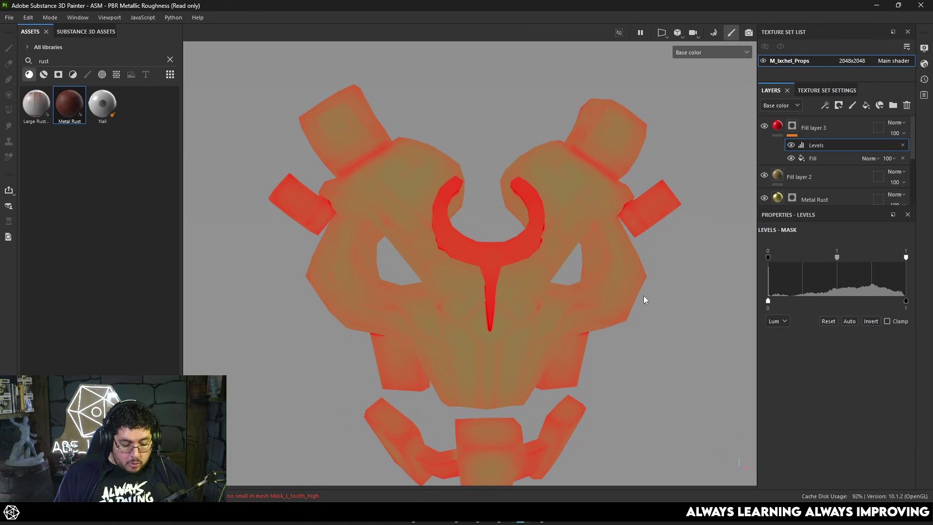
# - Examine the inverted thickness effect on the crescent, horns and thin parts in the shaded Material view
pyautogui.press('m')
pyautogui.keyDown('alt'); pyautogui.moveTo(602, 287); pyautogui.dragTo(515, 295); pyautogui.keyUp('alt')
pyautogui.keyDown('alt'); pyautogui.moveTo(515, 295); pyautogui.dragTo(616, 318, button='right'); pyautogui.keyUp('alt')
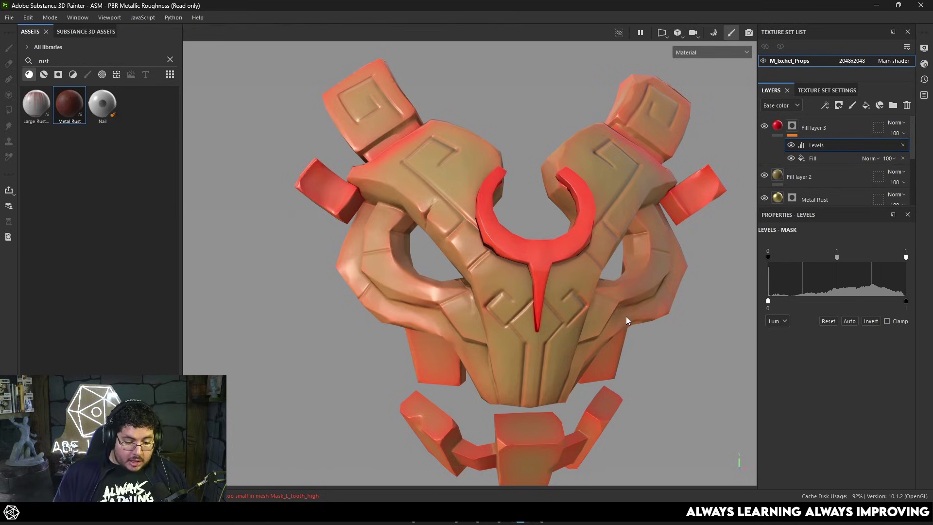
pyautogui.keyDown('alt'); pyautogui.moveTo(626, 316); pyautogui.dragTo(515, 267); pyautogui.keyUp('alt')
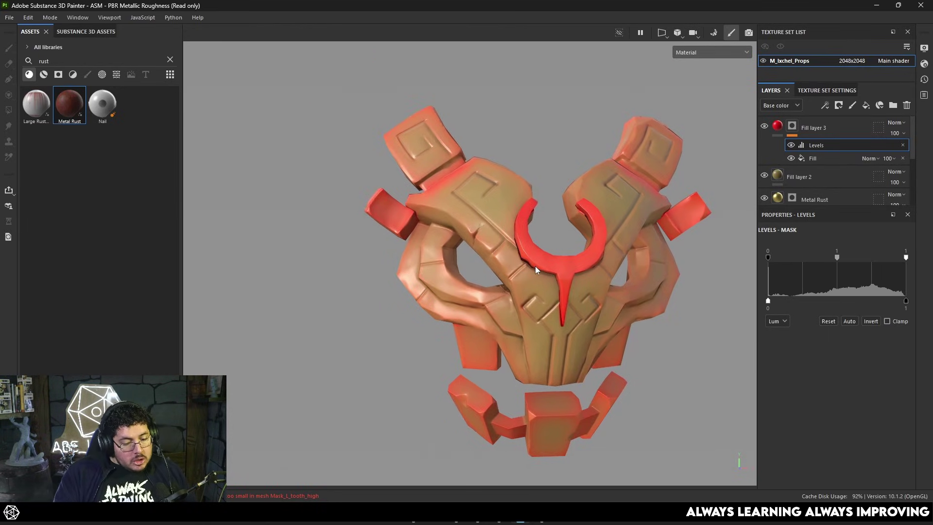
pyautogui.keyDown('alt'); pyautogui.moveTo(550, 258); pyautogui.dragTo(524, 258); pyautogui.keyUp('alt')
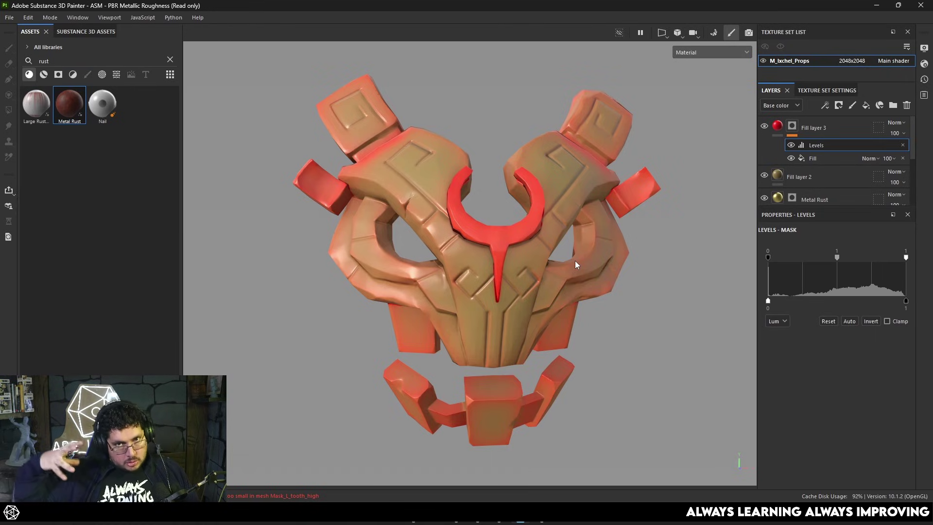
pyautogui.keyDown('alt'); pyautogui.moveTo(567, 247); pyautogui.dragTo(625, 247); pyautogui.keyUp('alt')
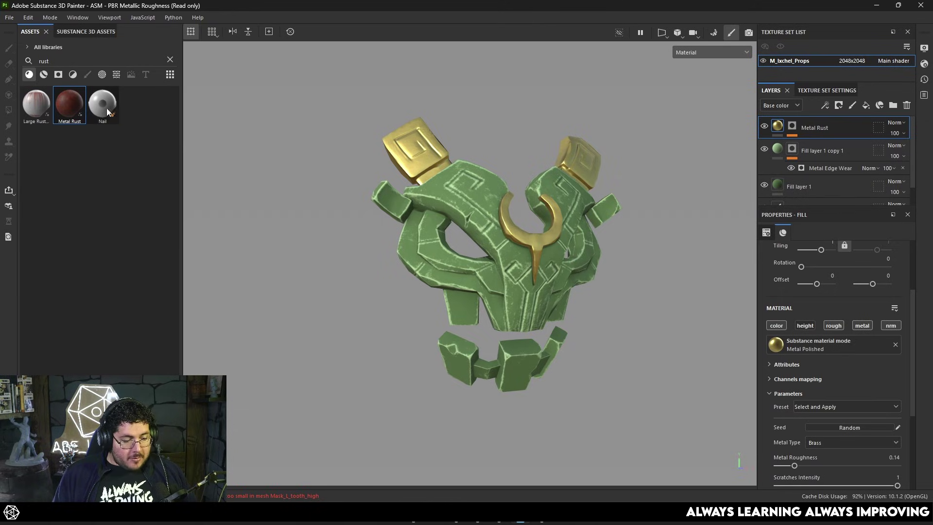
# - Add a fill layer above Metal Rust with only its color and metal channels enabled
pyautogui.moveTo(70, 103); pyautogui.dragTo(766, 127)
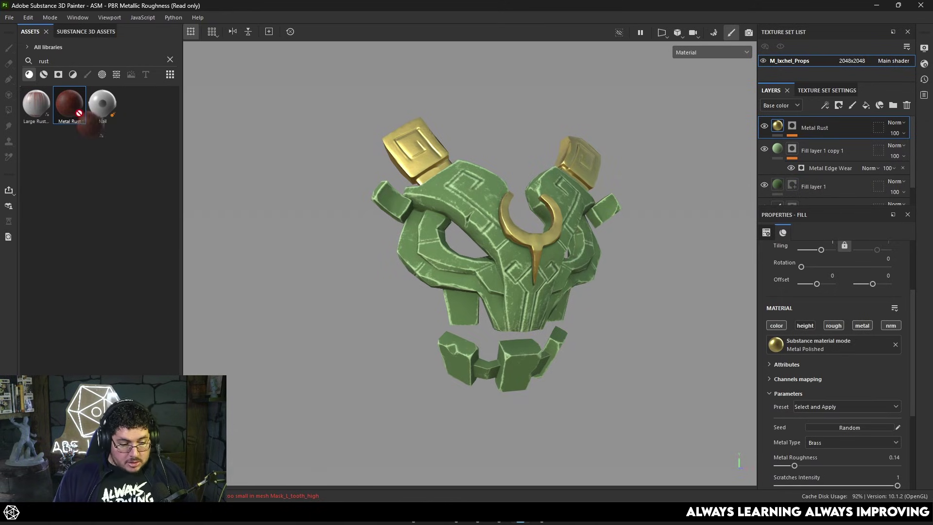
pyautogui.click(865, 105)
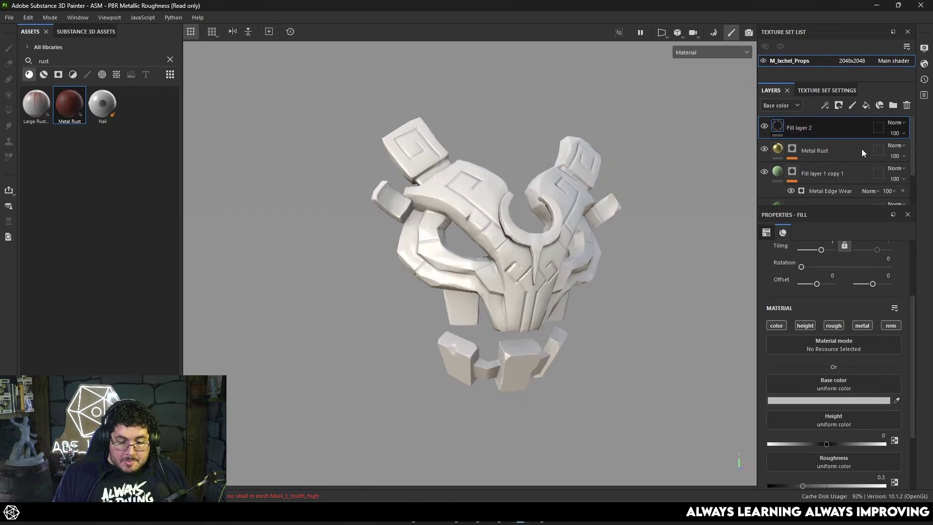
pyautogui.click(804, 325)
pyautogui.click(833, 325)
pyautogui.click(862, 325)
pyautogui.click(885, 325)
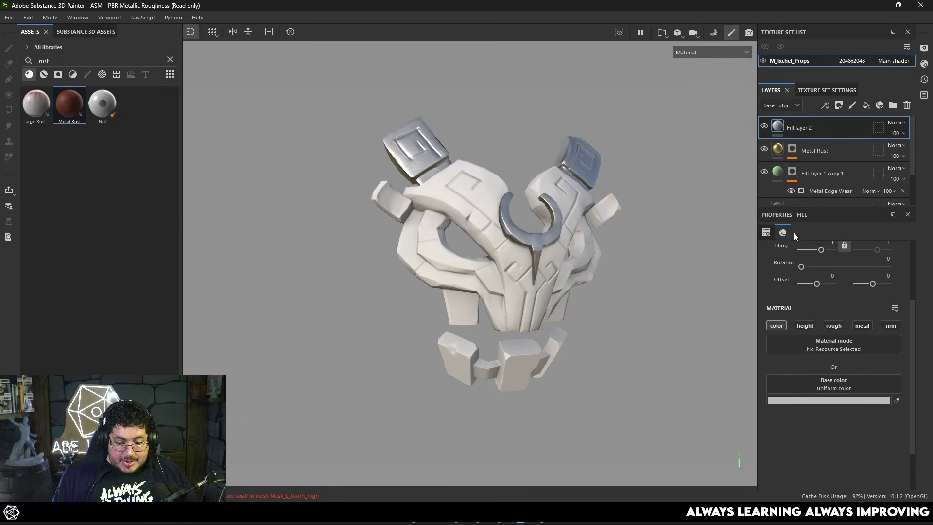
pyautogui.click(862, 325)
# - Assign the mask's baked Position map as the base color of Fill layer 2
pyautogui.keyDown('alt'); pyautogui.moveTo(602, 184); pyautogui.dragTo(517, 134); pyautogui.keyUp('alt')
pyautogui.keyDown('alt'); pyautogui.moveTo(552, 231); pyautogui.dragTo(827, 356, button='right'); pyautogui.keyUp('alt')
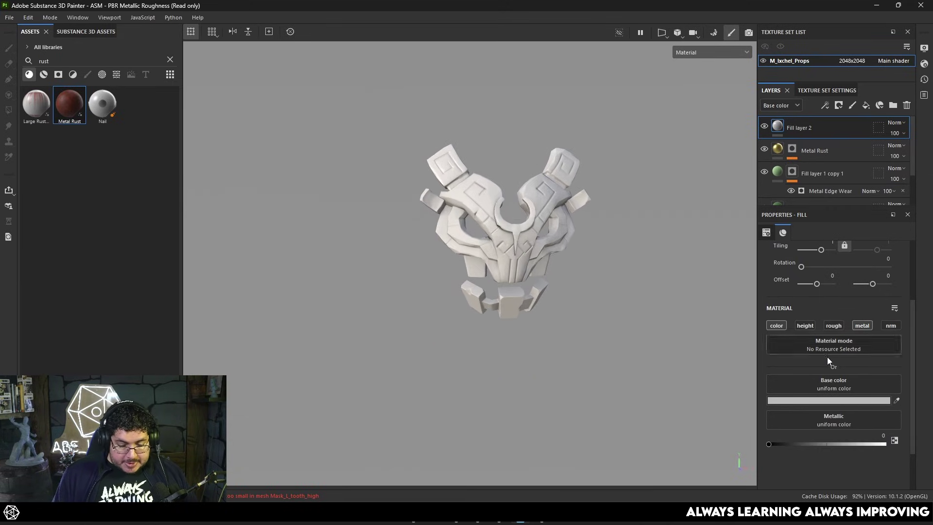
pyautogui.click(832, 384)
pyautogui.write('thicknes')
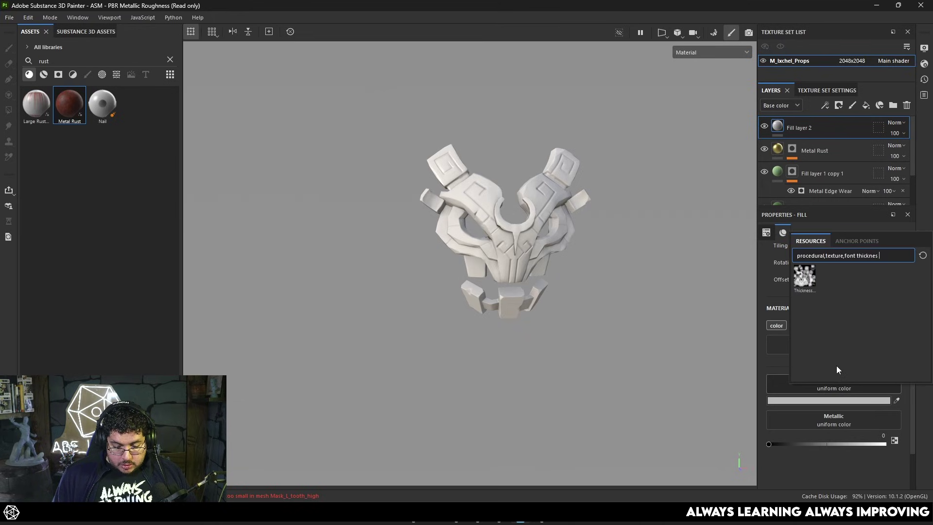
pyautogui.press('BackSpace')
pyautogui.press('BackSpace')
pyautogui.press('BackSpace')
pyautogui.press('BackSpace')
pyautogui.press('BackSpace')
pyautogui.press('BackSpace')
pyautogui.press('BackSpace')
pyautogui.press('BackSpace')
pyautogui.write('po')
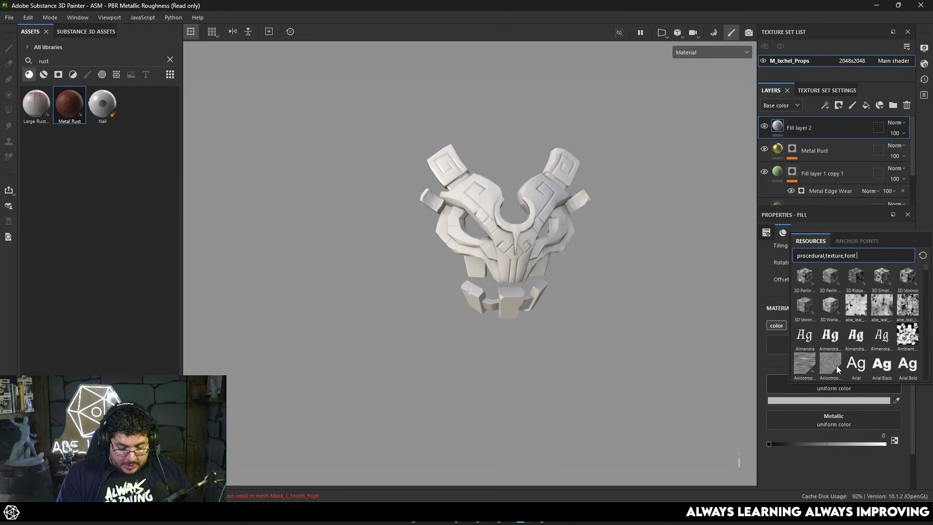
pyautogui.write('sitio')
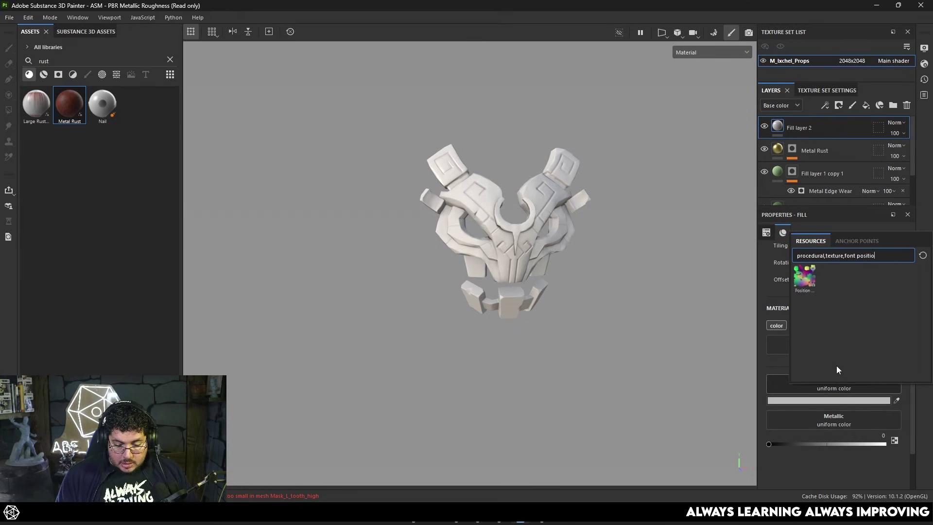
pyautogui.click(804, 277)
# - Examine the position map's color gradient across the mask's horns, ears, face and jaw from several angles
pyautogui.keyDown('alt'); pyautogui.moveTo(613, 265); pyautogui.dragTo(620, 285); pyautogui.keyUp('alt')
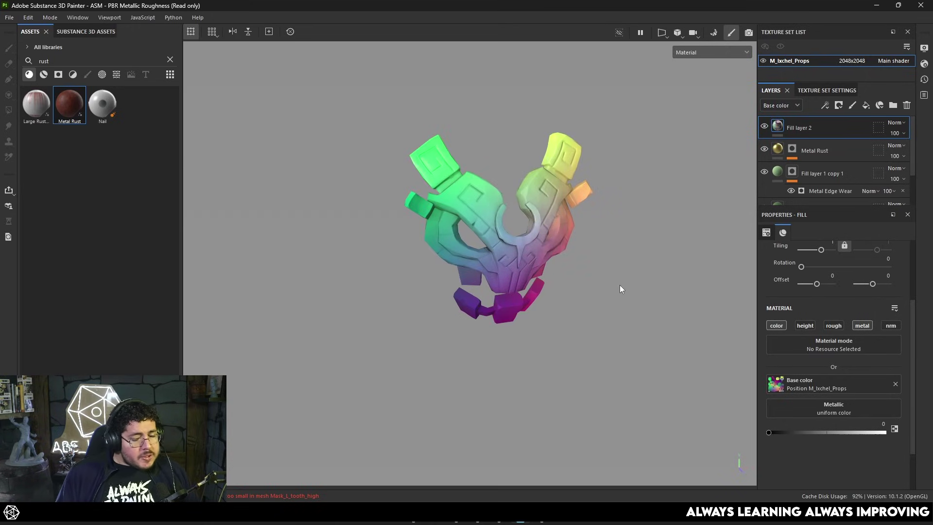
pyautogui.keyDown('alt'); pyautogui.moveTo(575, 255); pyautogui.dragTo(610, 264, button='right'); pyautogui.keyUp('alt')
pyautogui.keyDown('alt'); pyautogui.moveTo(610, 264); pyautogui.dragTo(580, 256); pyautogui.keyUp('alt')
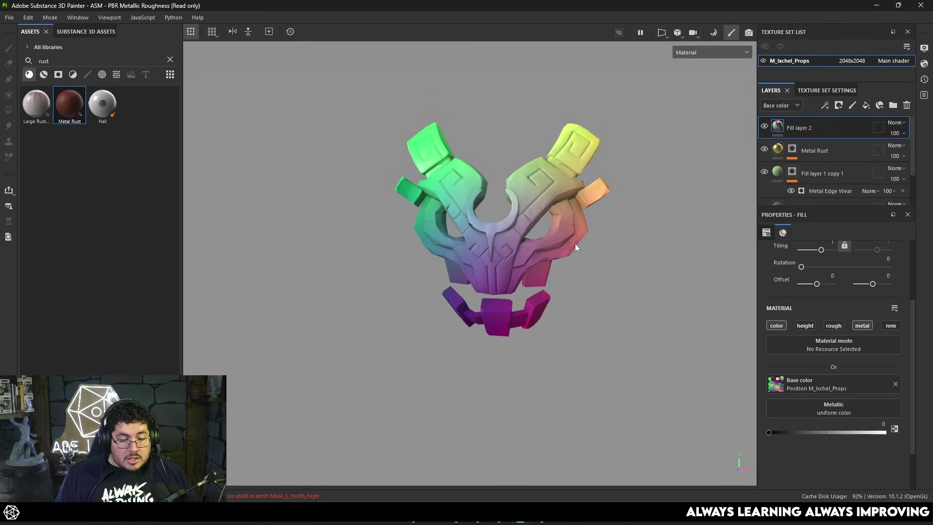
pyautogui.keyDown('alt'); pyautogui.moveTo(580, 260); pyautogui.dragTo(557, 277); pyautogui.keyUp('alt')
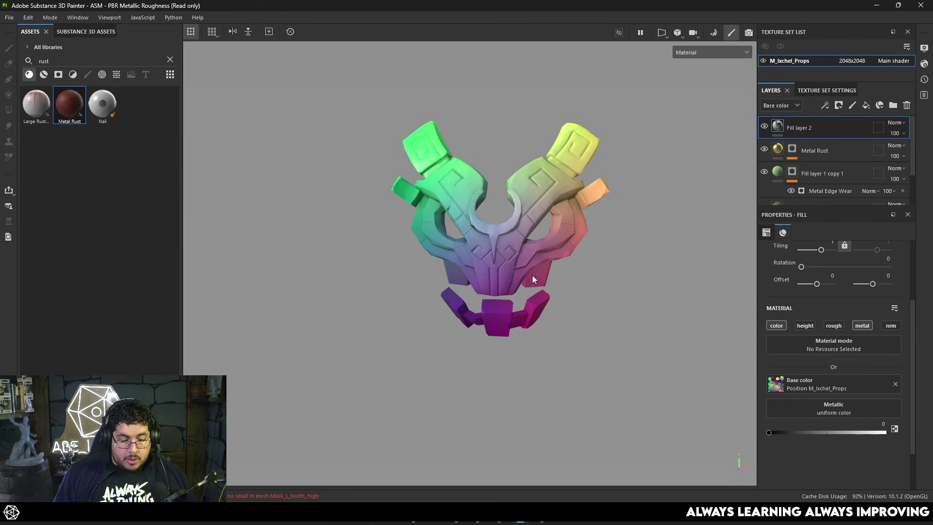
pyautogui.keyDown('alt'); pyautogui.moveTo(568, 197); pyautogui.dragTo(538, 239); pyautogui.keyUp('alt')
pyautogui.keyDown('alt'); pyautogui.moveTo(614, 238); pyautogui.dragTo(530, 239); pyautogui.keyUp('alt')
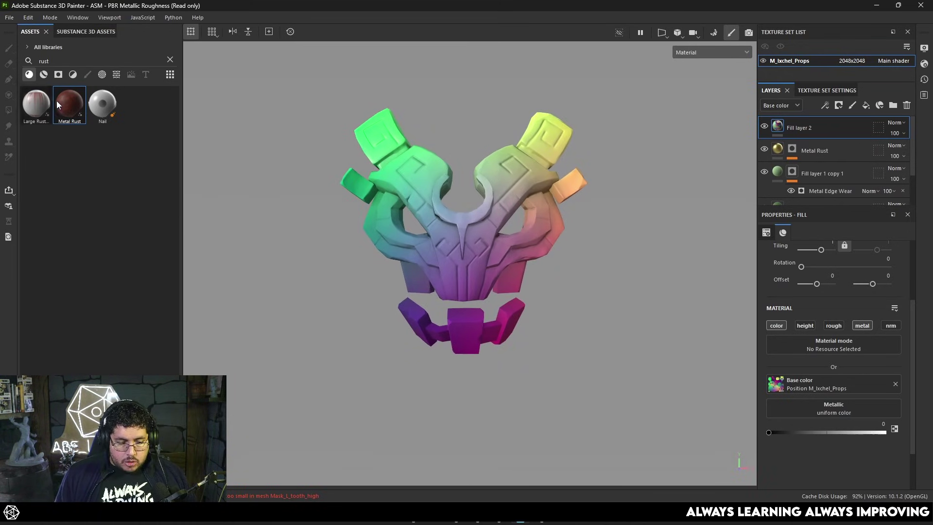
# - Add the Metal Rust material above Fill layer 2 and give it a black mask
pyautogui.moveTo(71, 103); pyautogui.dragTo(826, 121)
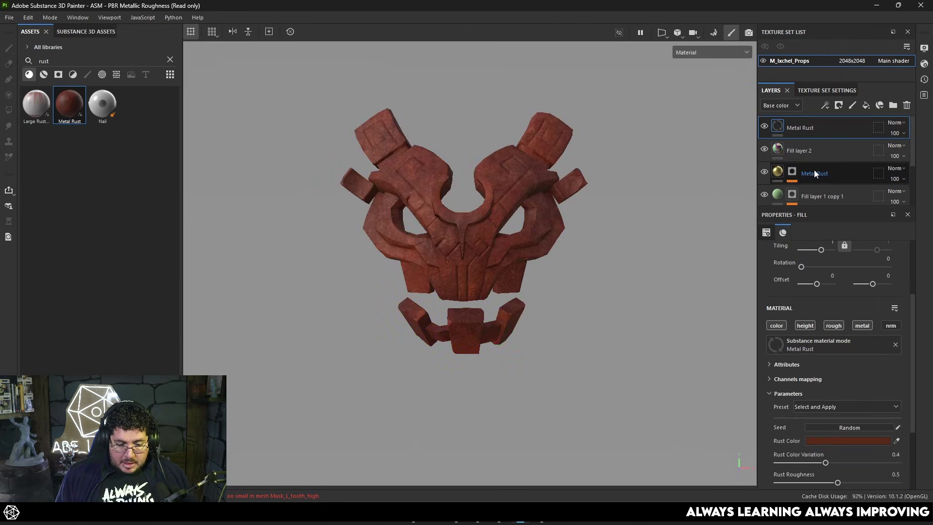
pyautogui.rightClick(803, 129)
pyautogui.click(824, 25)
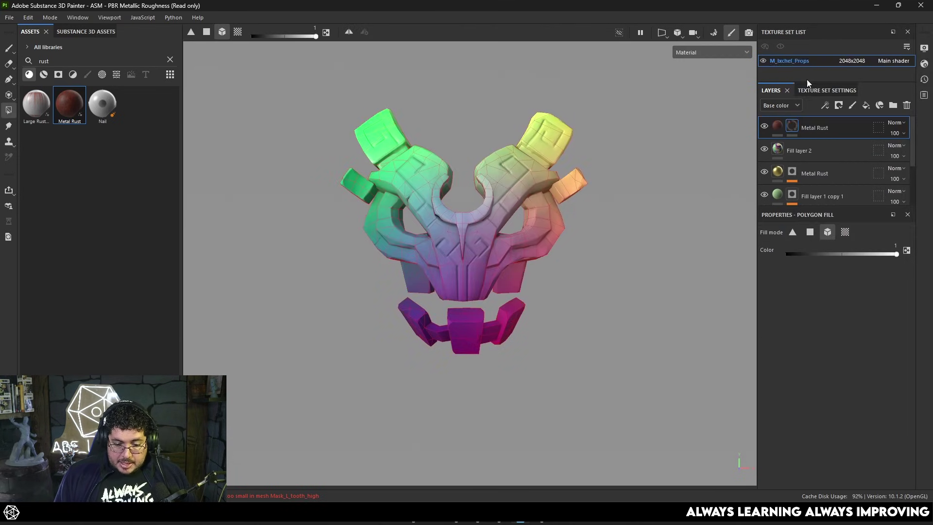
# - Add a generator to the top Metal Rust layer's mask and set it to Position
pyautogui.rightClick(791, 126)
pyautogui.click(832, 437)
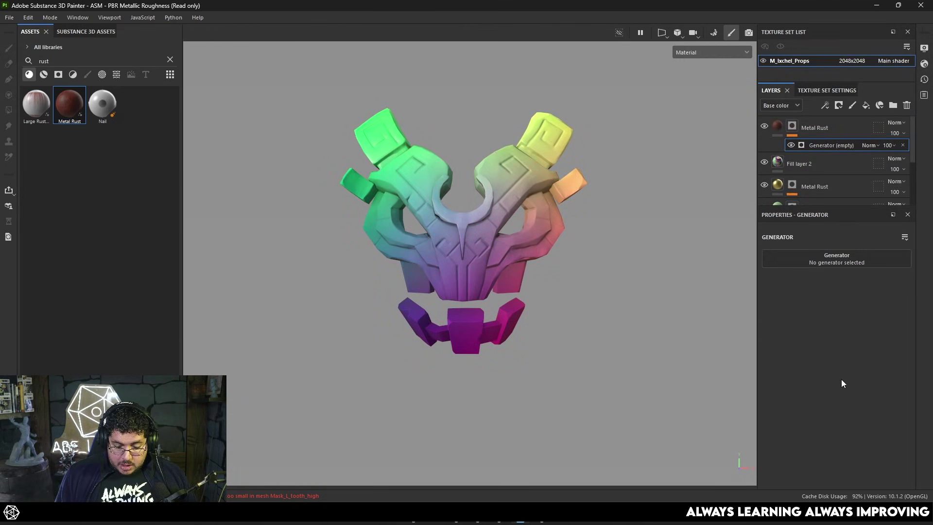
pyautogui.click(822, 258)
pyautogui.click(908, 348)
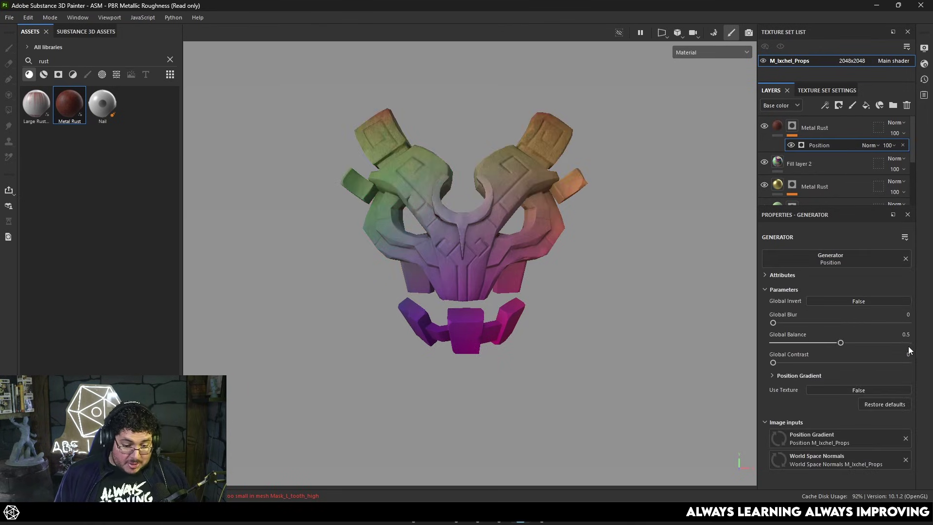
# - Enable Global Invert on the Position generator and raise its Global Balance to about 0.6 for rust on the lower parts
pyautogui.click(871, 302)
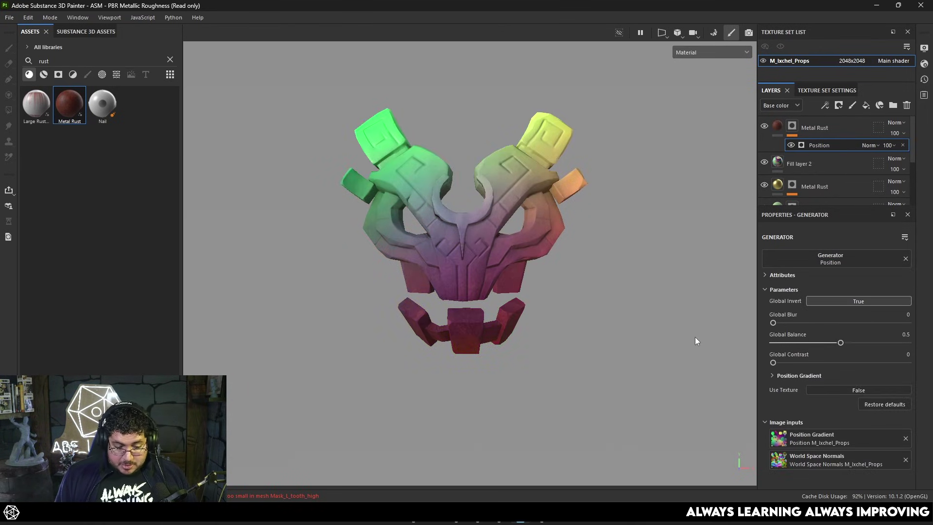
pyautogui.moveTo(840, 343); pyautogui.dragTo(782, 330)
pyautogui.moveTo(859, 330)
pyautogui.mouseDown()
pyautogui.moveTo(917, 334)
pyautogui.moveTo(851, 335)
pyautogui.mouseUp()
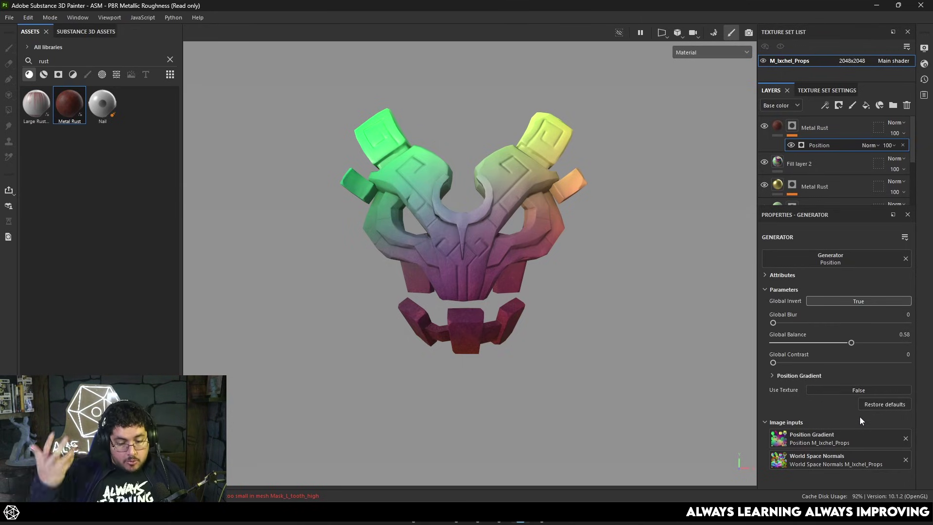
pyautogui.keyDown('alt'); pyautogui.moveTo(601, 272); pyautogui.dragTo(616, 275); pyautogui.keyUp('alt')
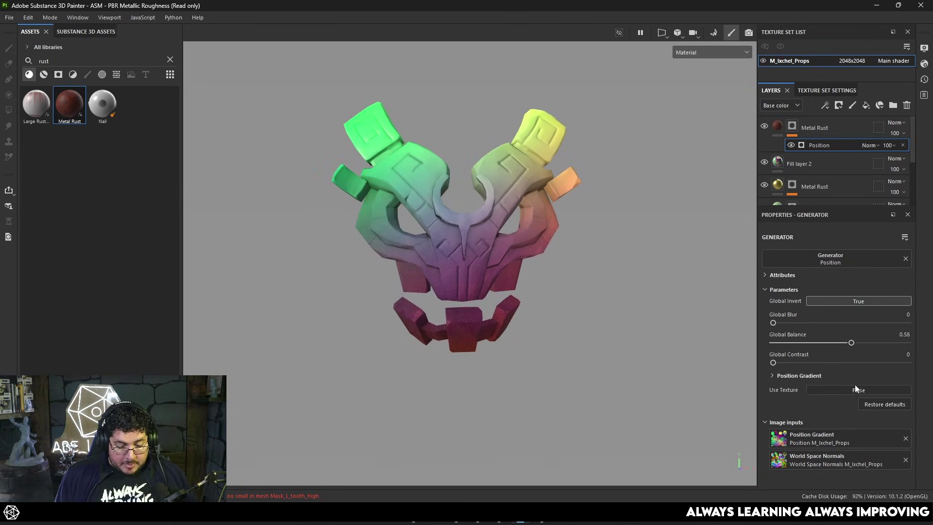
pyautogui.moveTo(851, 342)
pyautogui.mouseDown()
pyautogui.moveTo(811, 342)
pyautogui.moveTo(857, 343)
pyautogui.mouseUp()
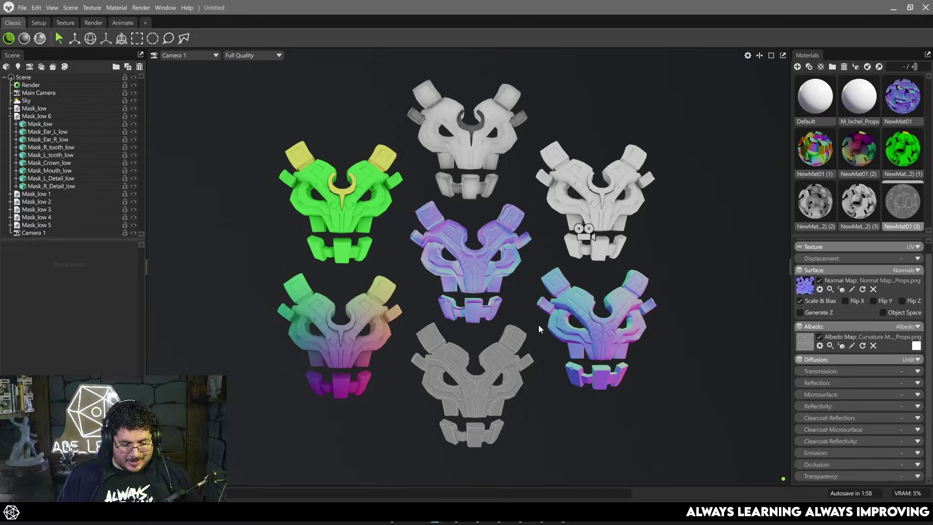
# - Switch to Marmoset Toolbag and compare the seven mask copies showing the ID, position, curvature, normal, thickness and ambient occlusion maps
pyautogui.click(551, 329)
pyautogui.moveTo(552, 330)
pyautogui.keyDown('alt'); pyautogui.mouseDown()
pyautogui.moveTo(578, 335)
pyautogui.moveTo(518, 343)
pyautogui.moveTo(494, 335)
pyautogui.moveTo(558, 333)
pyautogui.moveTo(506, 328)
pyautogui.moveTo(544, 333)
pyautogui.moveTo(484, 267)
pyautogui.mouseUp(); pyautogui.keyUp('alt')
pyautogui.click(484, 267)
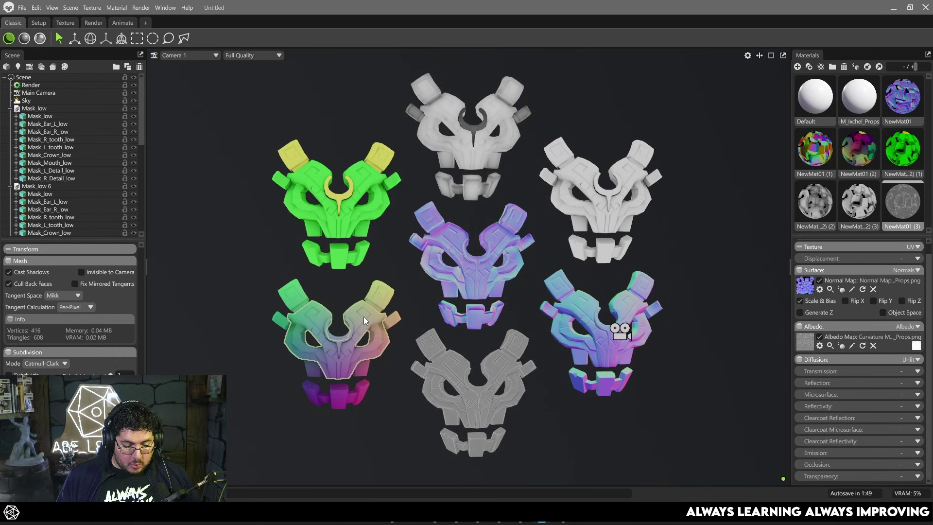
pyautogui.click(453, 369)
pyautogui.click(614, 194)
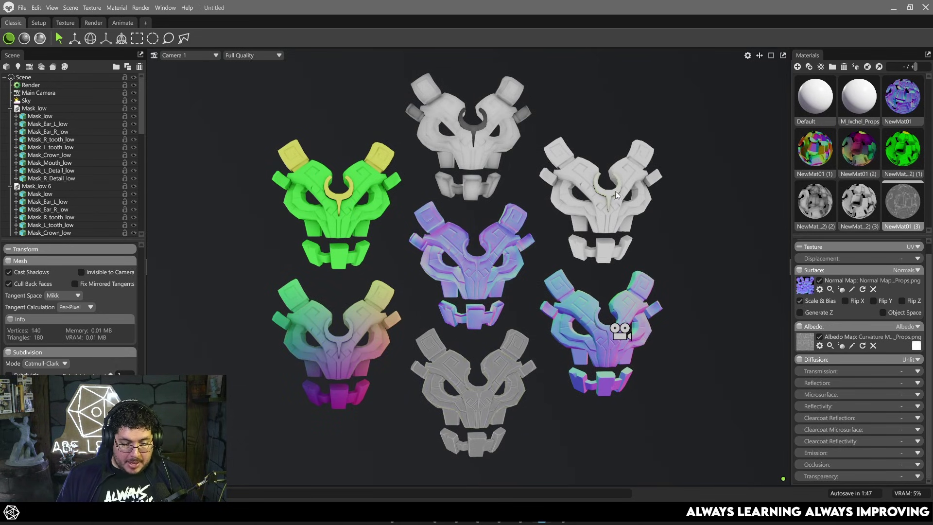
pyautogui.click(407, 250)
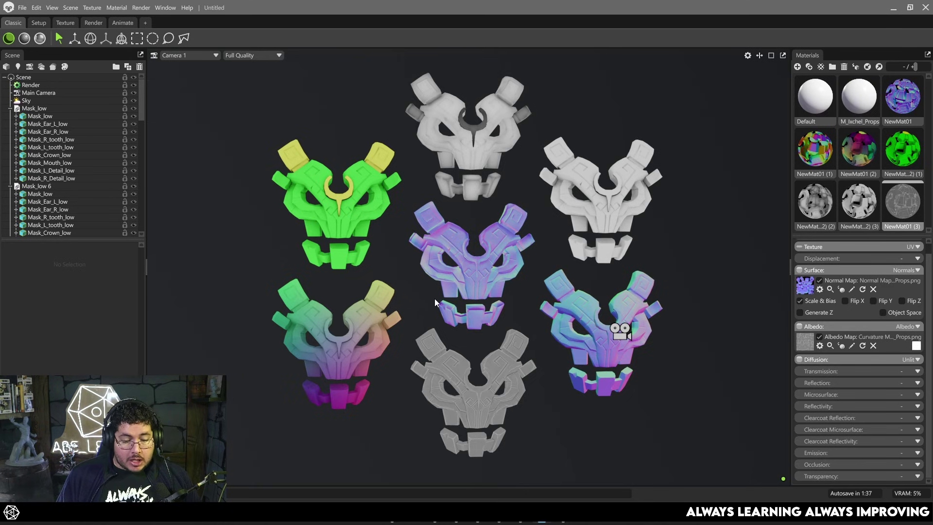
pyautogui.moveTo(532, 305)
pyautogui.mouseDown()
pyautogui.moveTo(440, 317)
pyautogui.moveTo(489, 324)
pyautogui.moveTo(538, 313)
pyautogui.mouseUp()
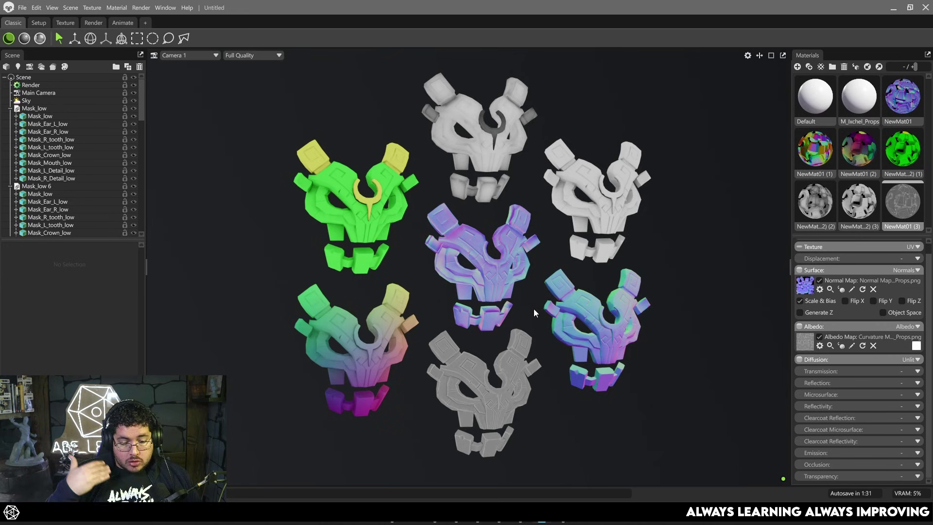
pyautogui.moveTo(561, 298); pyautogui.dragTo(464, 289)
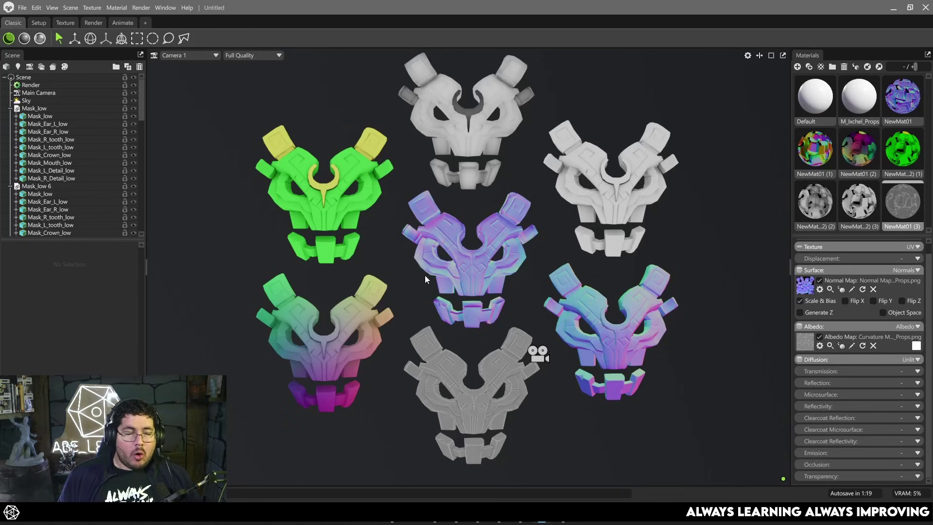
pyautogui.moveTo(421, 295); pyautogui.dragTo(472, 285)
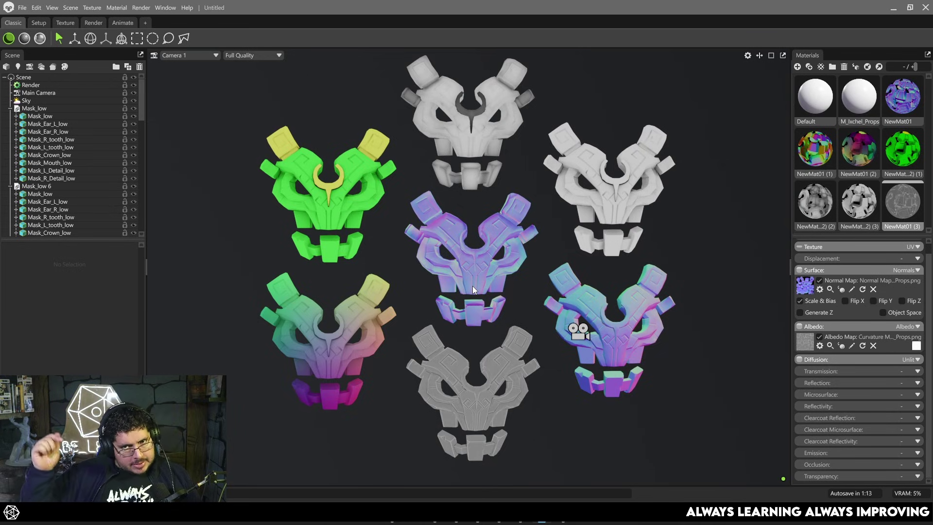